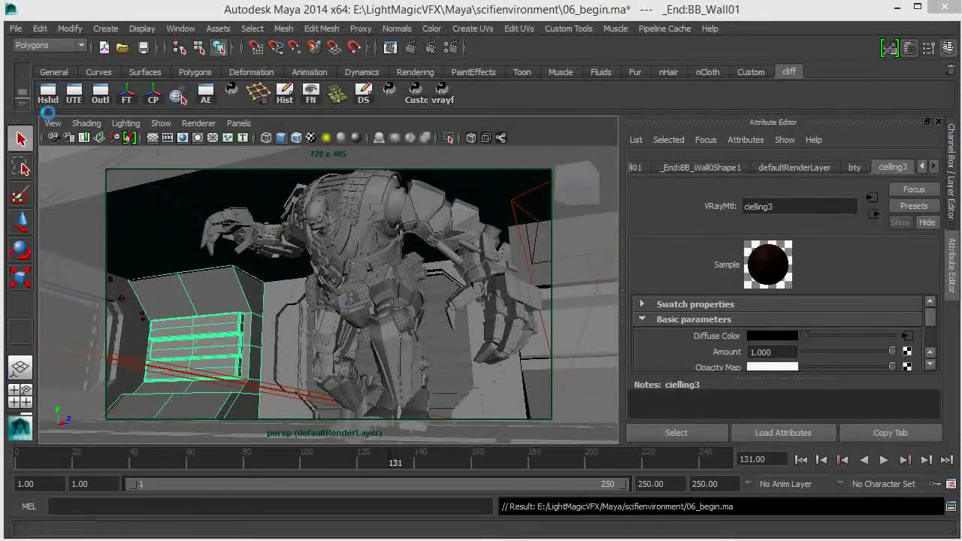
Open the Hypershade, frame the cielling3 shading network, and enlarge the work area.
click(48, 93)
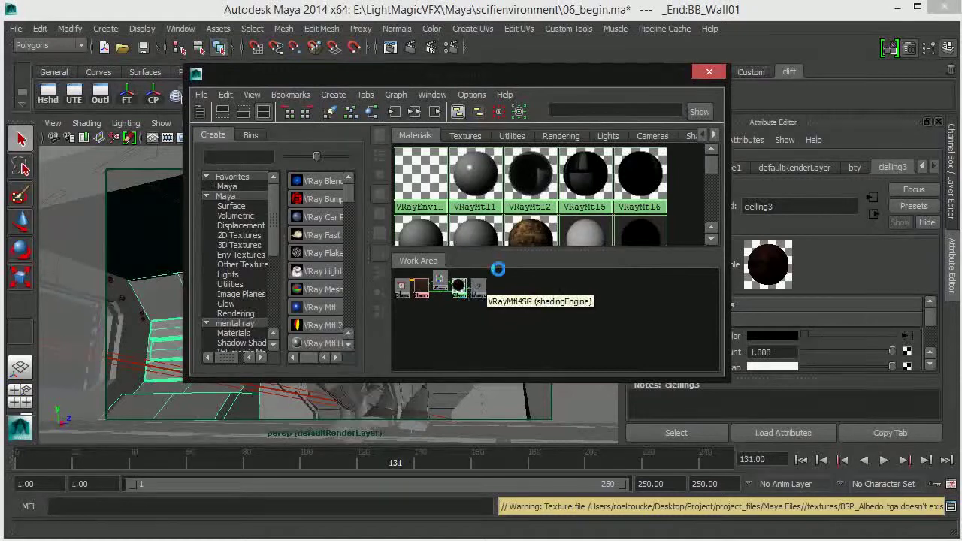
click(459, 288)
mouse_move(383, 269)
mouse_down()
mouse_move(434, 319)
mouse_move(540, 318)
mouse_up()
key(f)
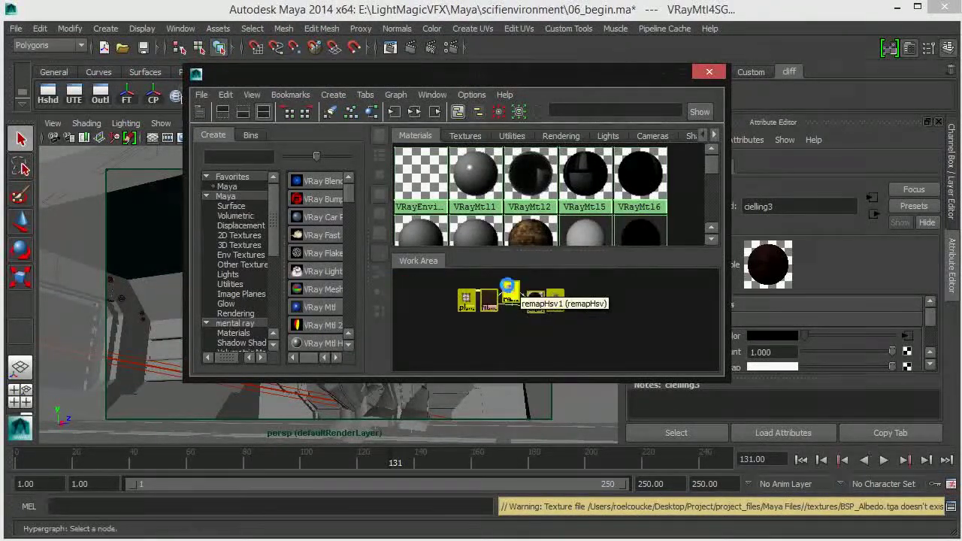
scroll(526, 301, up, 2)
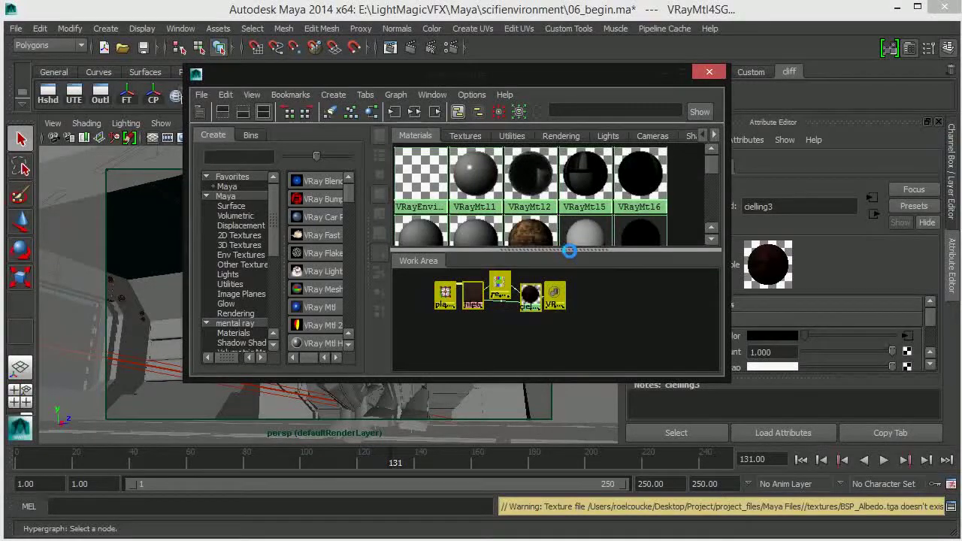
drag(569, 251, 568, 207)
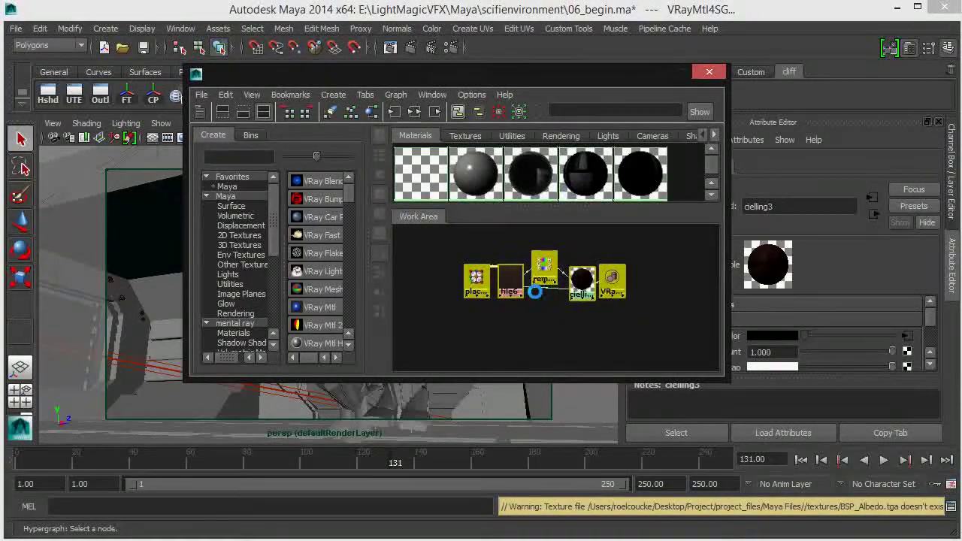
scroll(535, 292, up, 1)
Examine the attributes of the file6 texture, the cielling3 material and its remapHsv1 node.
click(493, 274)
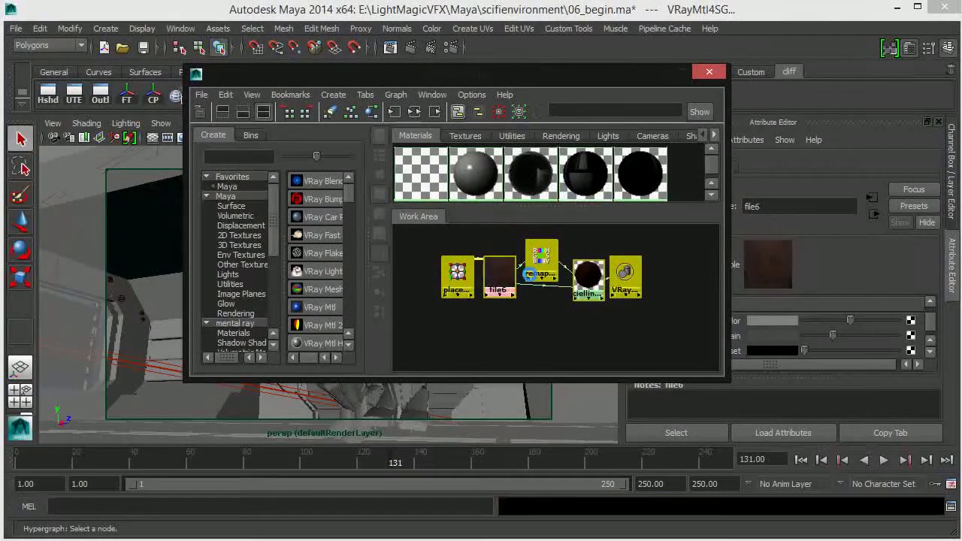
scroll(930, 322, up, 5)
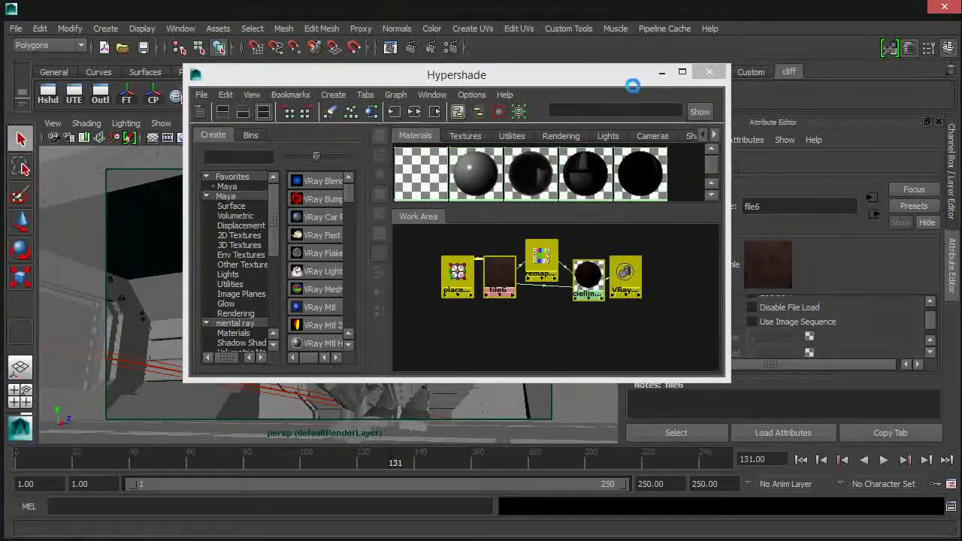
drag(629, 76, 523, 48)
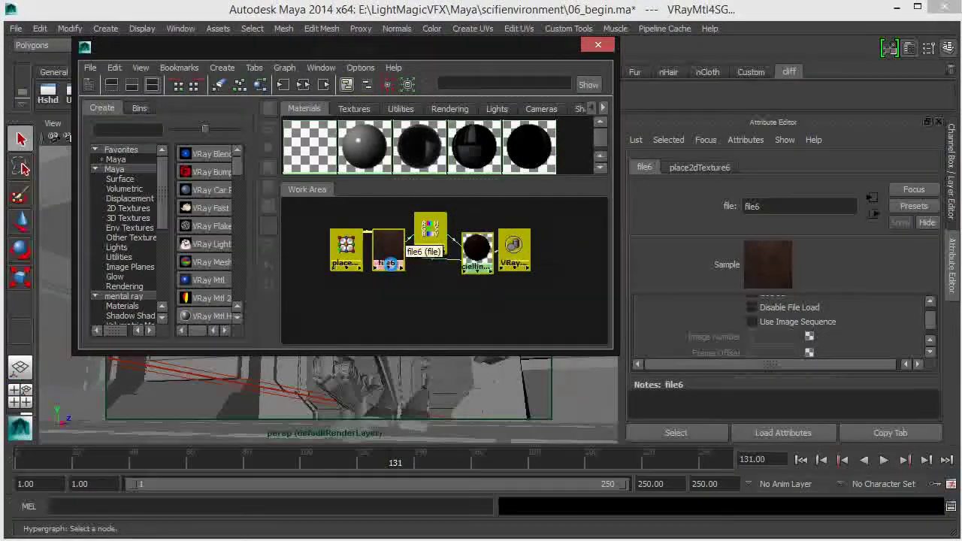
click(474, 250)
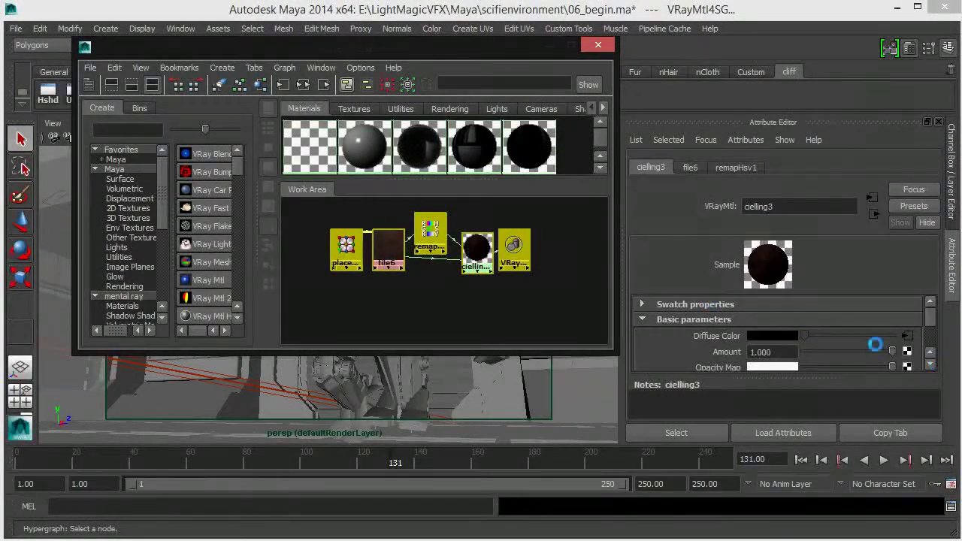
scroll(913, 328, down, 1)
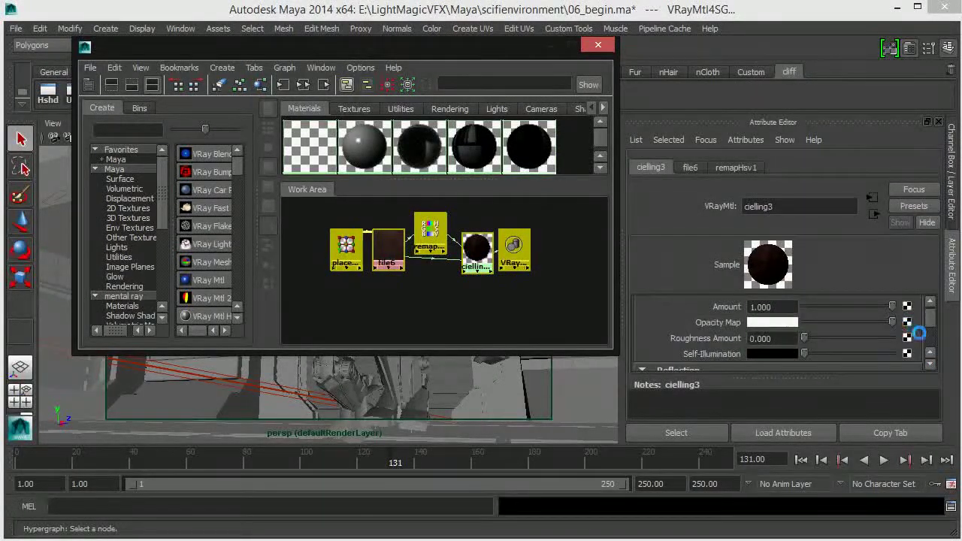
scroll(914, 331, down, 5)
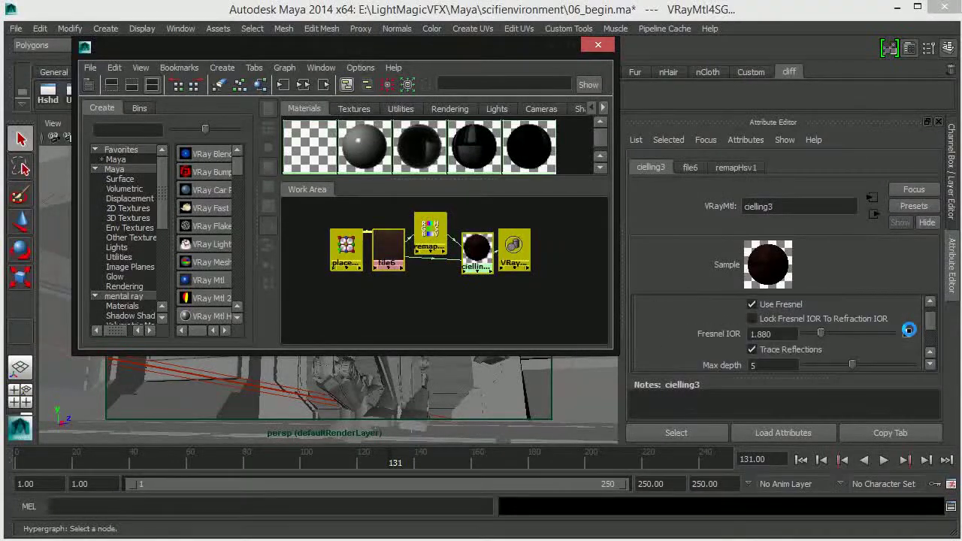
scroll(908, 329, down, 3)
scroll(908, 329, up, 2)
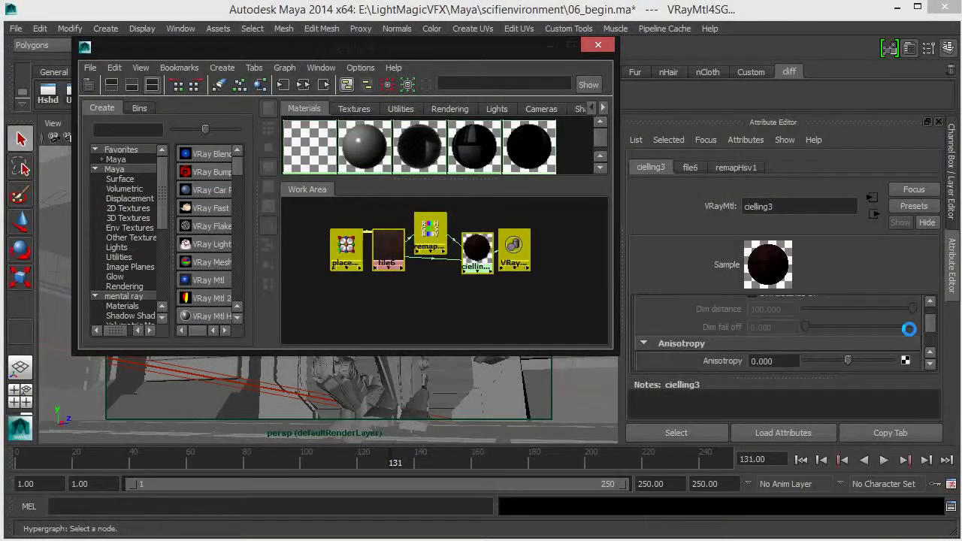
scroll(908, 330, up, 1)
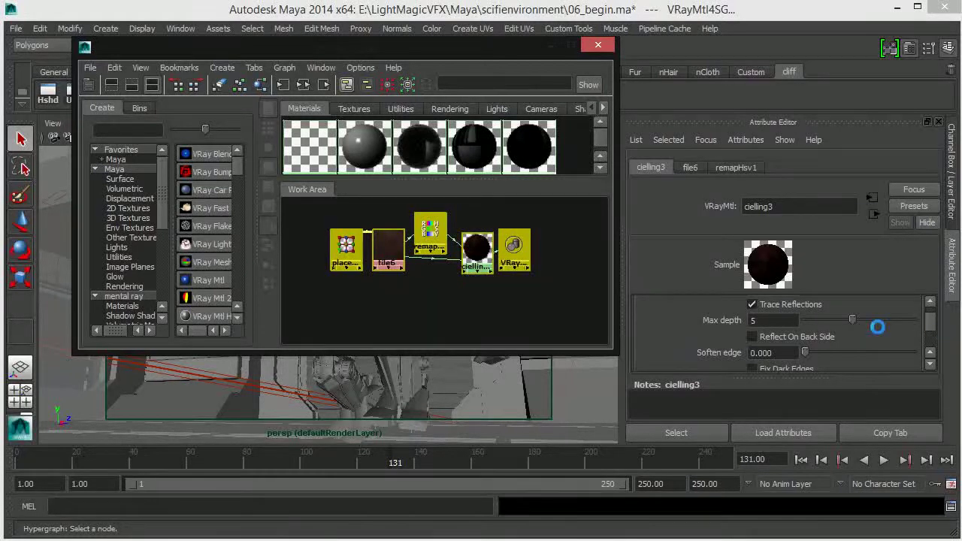
click(430, 229)
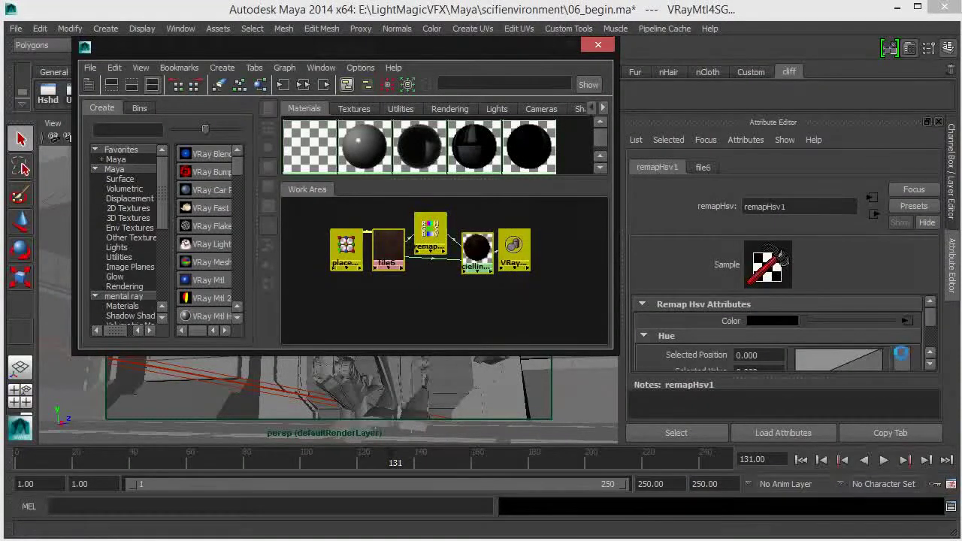
scroll(931, 326, down, 4)
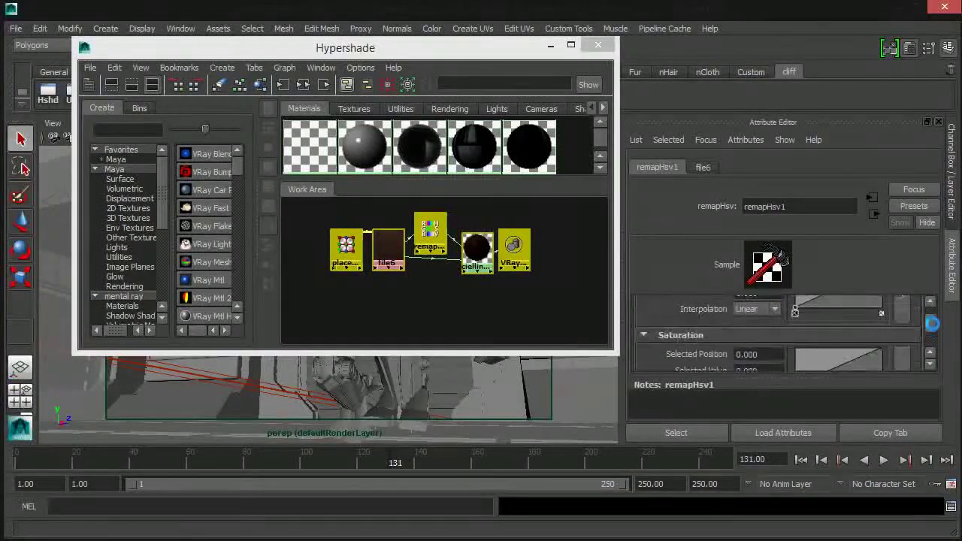
scroll(931, 328, down, 2)
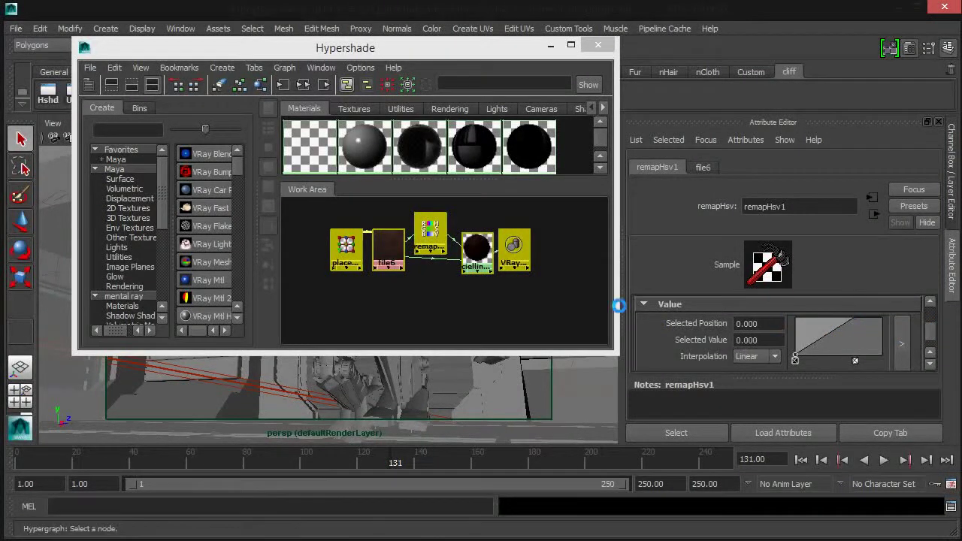
Look through the cielling3 material's settings and locate its bump and normal mapping section.
click(454, 286)
click(472, 254)
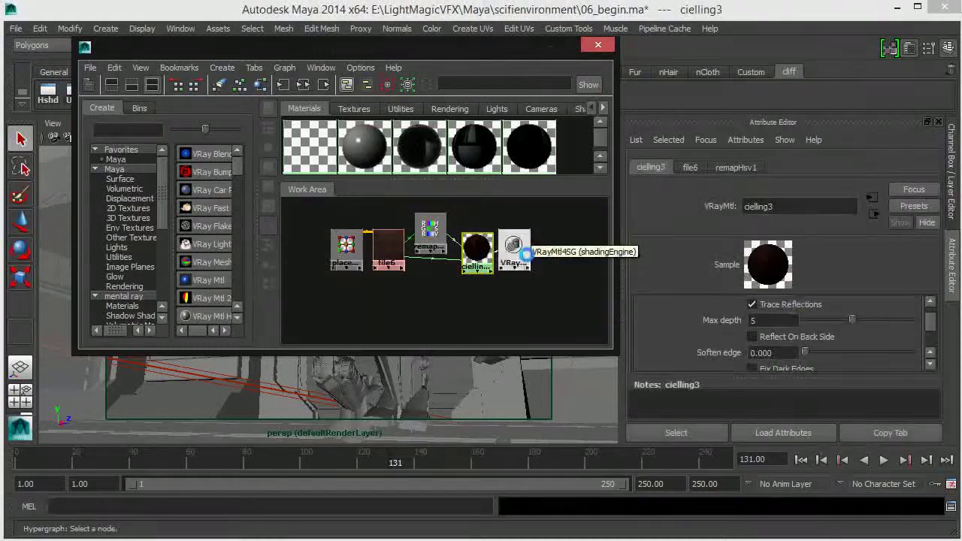
drag(934, 319, 934, 328)
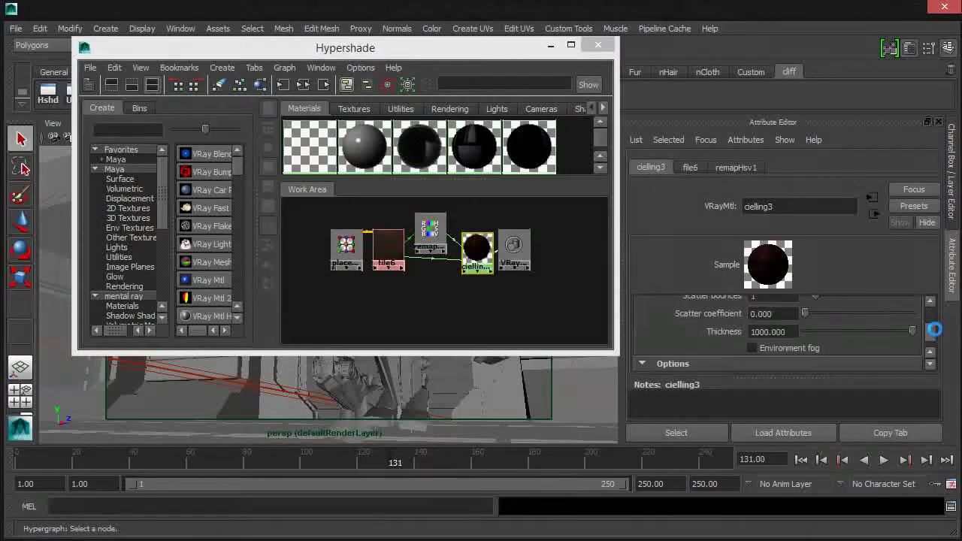
scroll(838, 318, down, 2)
scroll(839, 318, up, 4)
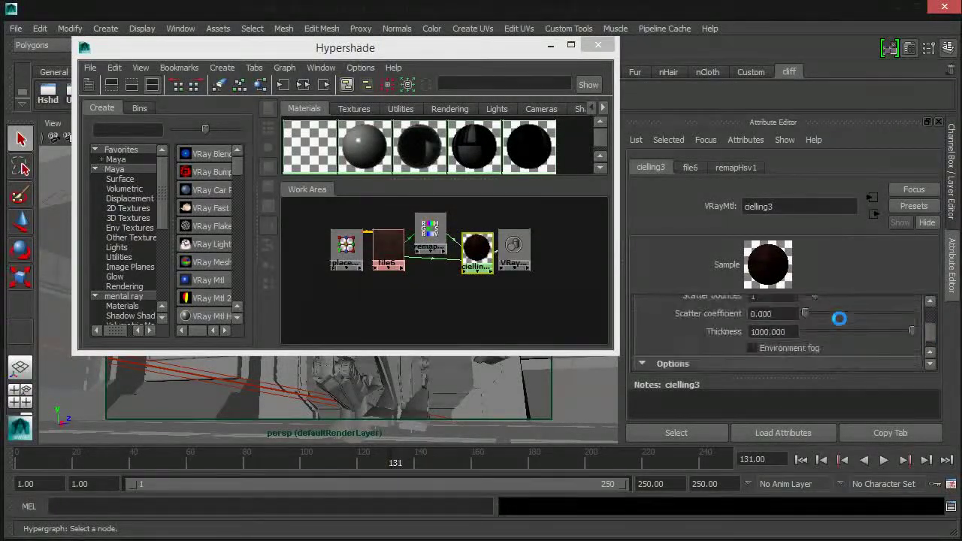
scroll(839, 319, up, 2)
scroll(839, 318, up, 3)
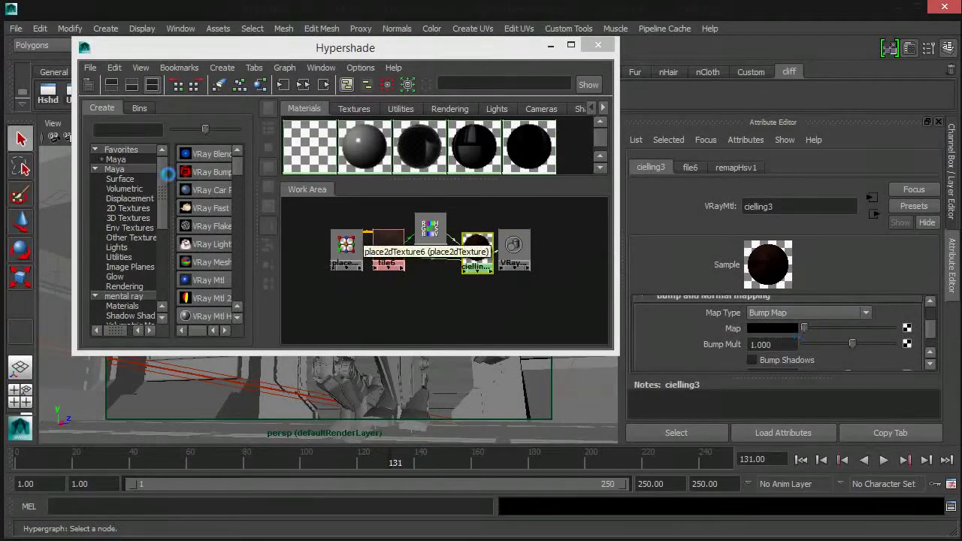
Add a second Remap Hsv node below the file6 texture and connect file6 to the new node's color.
click(134, 132)
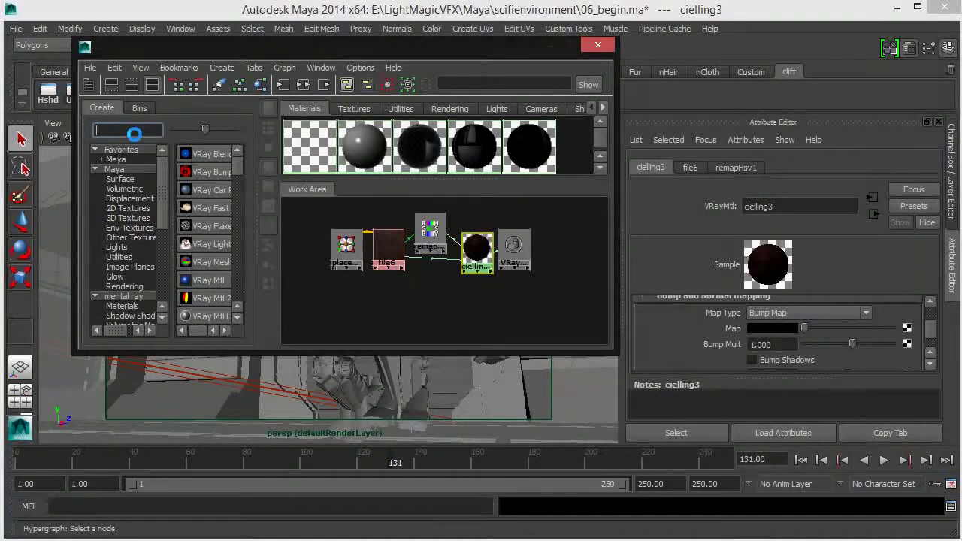
text(rem)
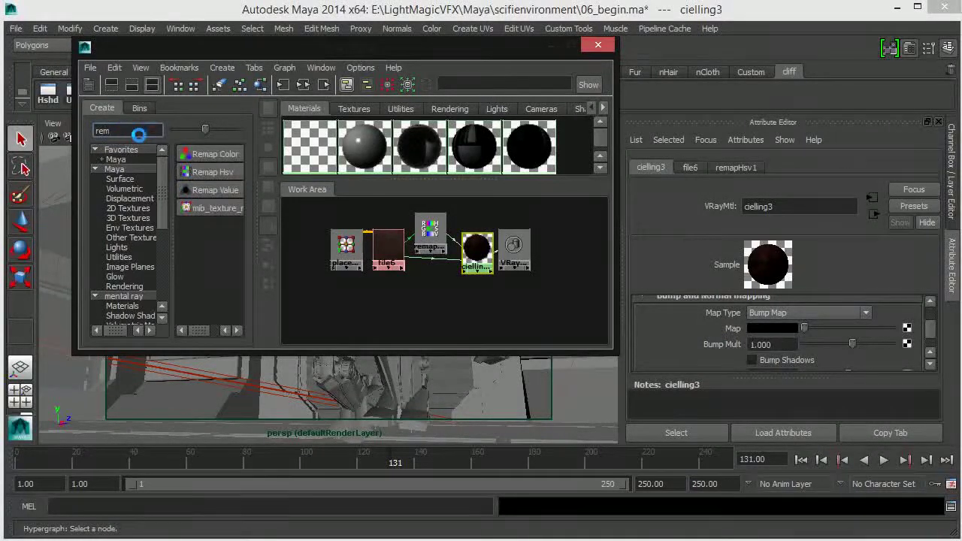
click(214, 171)
drag(294, 233, 392, 294)
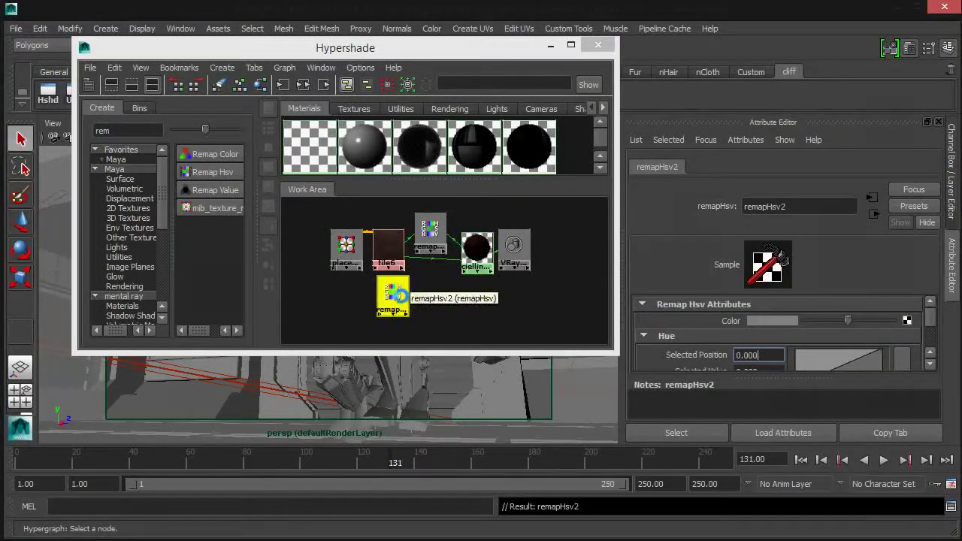
middle_drag(396, 256, 729, 320)
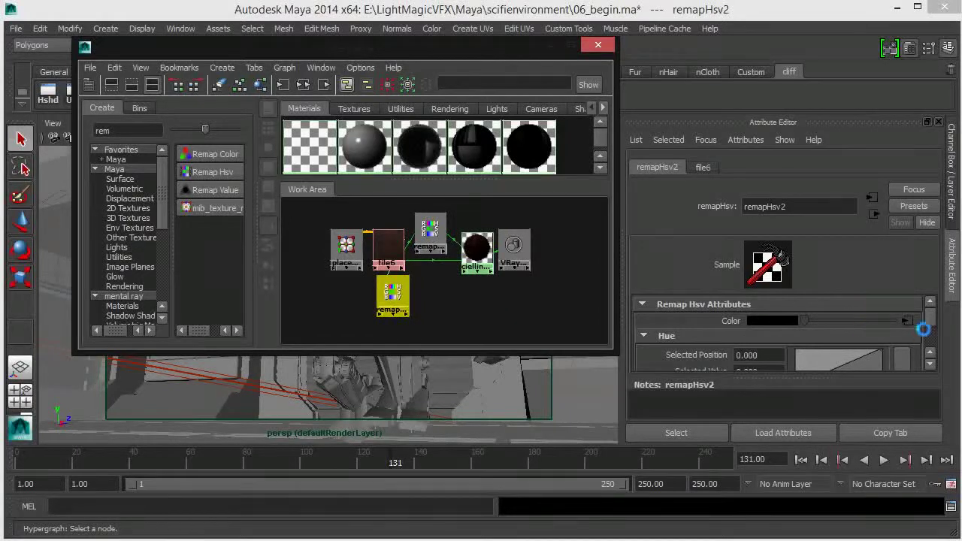
Lower the end points of remapHsv2's curves at position 1.000, to about 0.06 for hue and 0.26 for saturation.
scroll(924, 327, down, 1)
drag(888, 314, 875, 346)
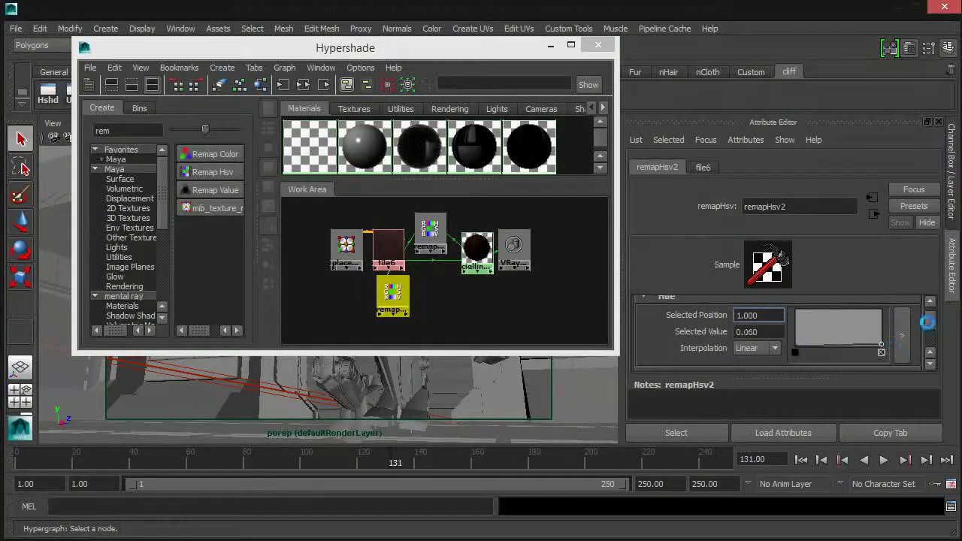
scroll(875, 349, down, 1)
drag(880, 350, 894, 375)
scroll(930, 322, down, 2)
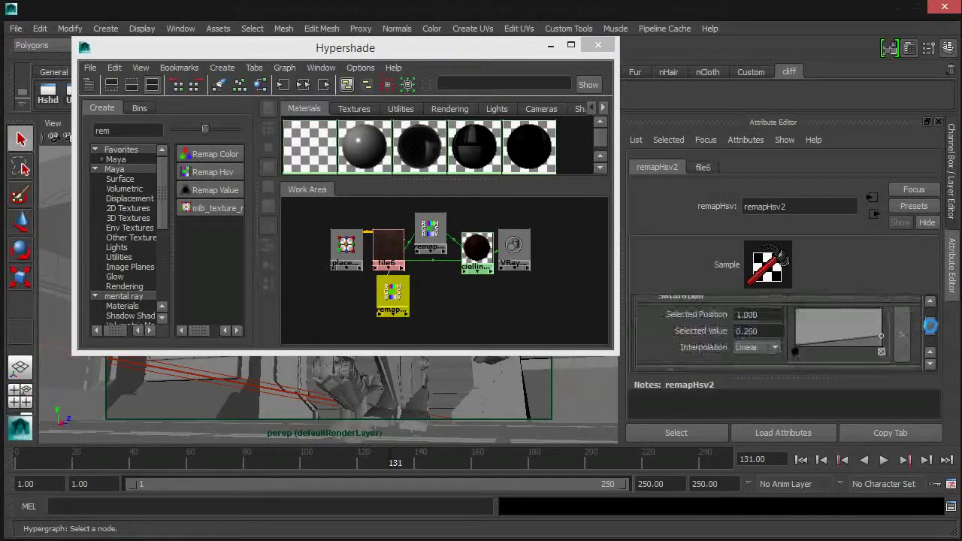
scroll(924, 323, down, 3)
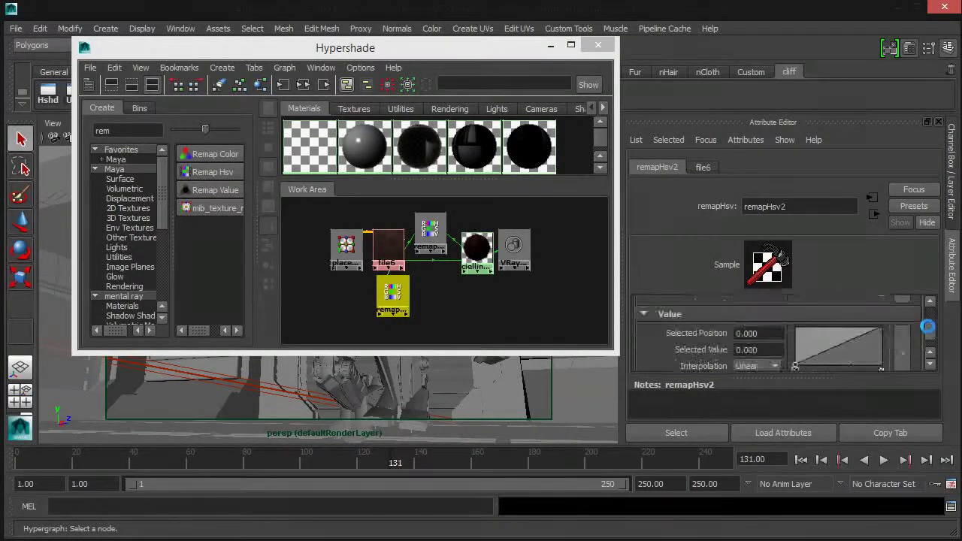
Connect remapHsv2 to the cielling3 material's bump map and set the bump multiplier to 0.004.
click(490, 254)
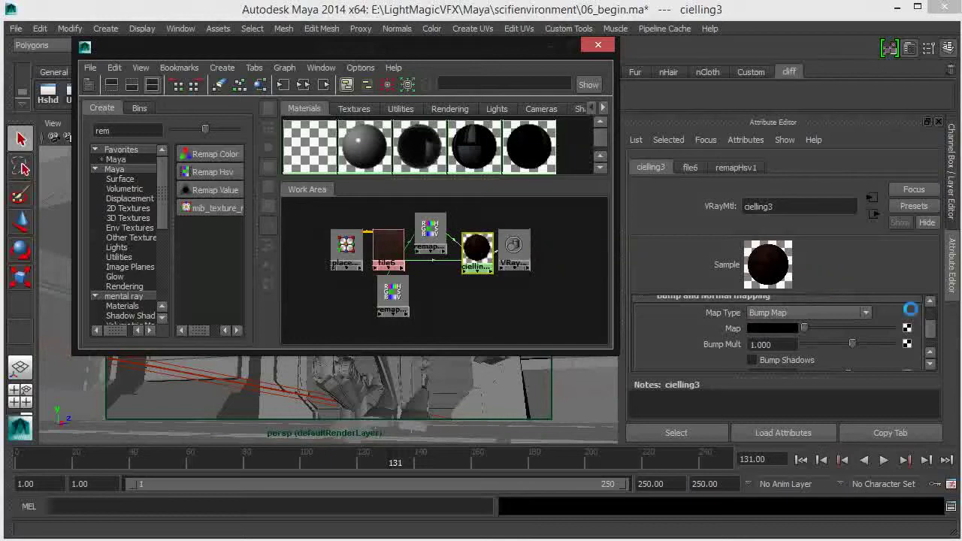
middle_drag(387, 288, 704, 324)
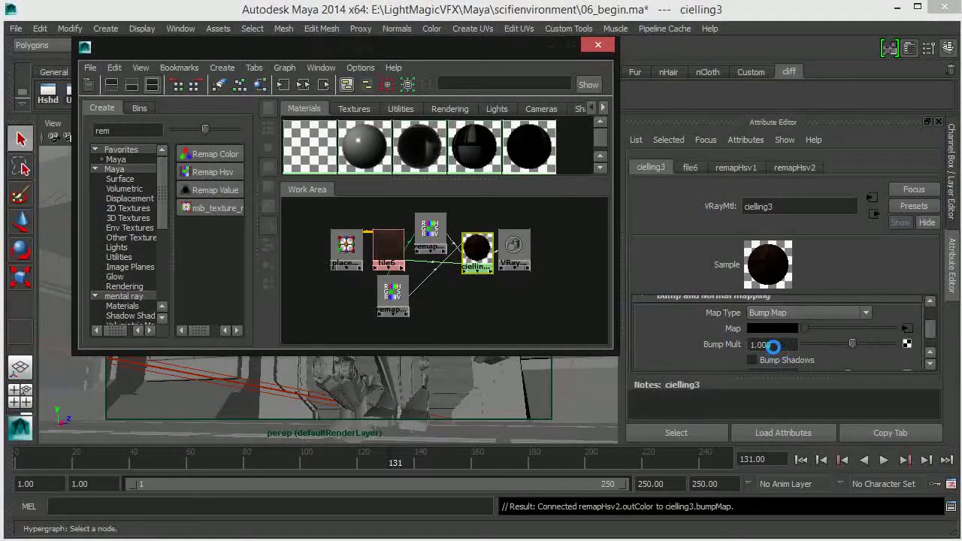
click(760, 344)
text(.0)
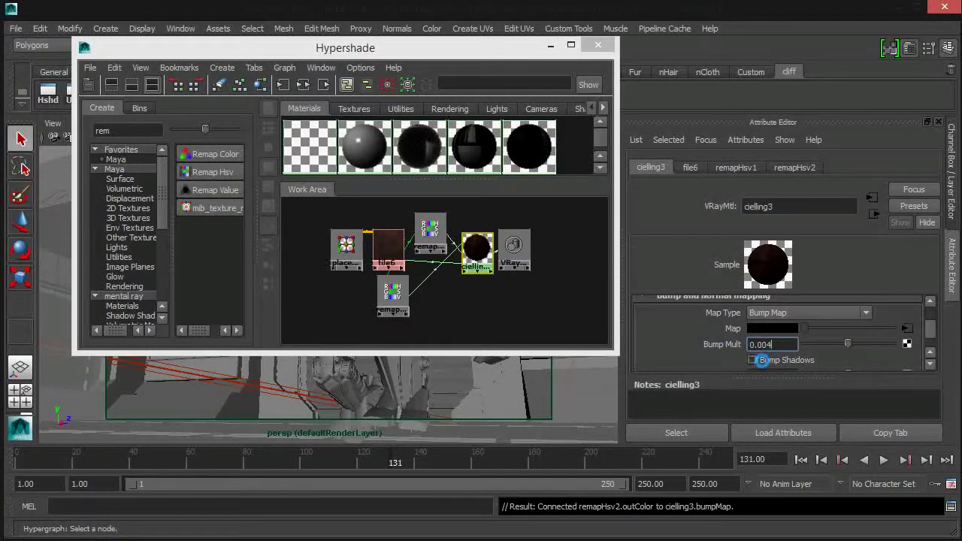
Choose the BRDF type for the cielling3 material's reflection.
scroll(930, 324, down, 5)
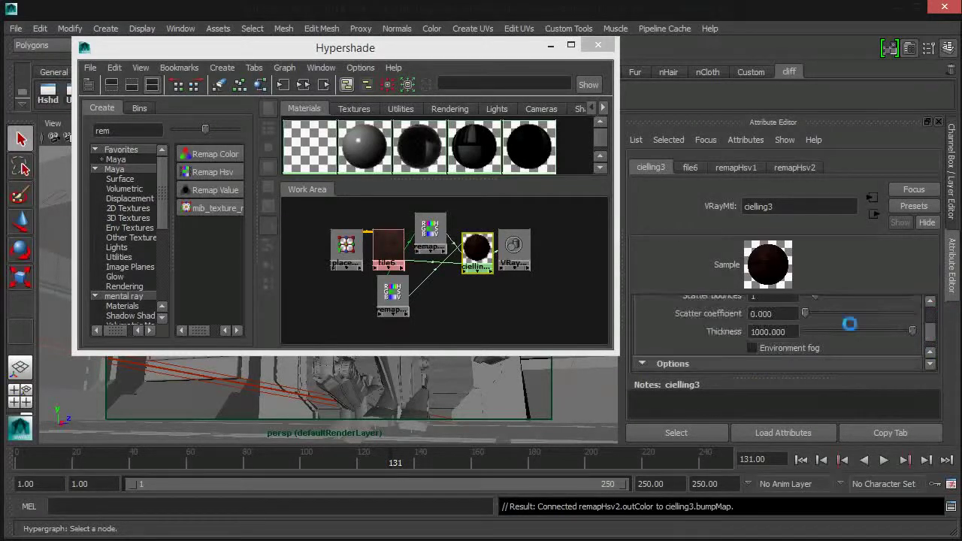
scroll(936, 322, up, 5)
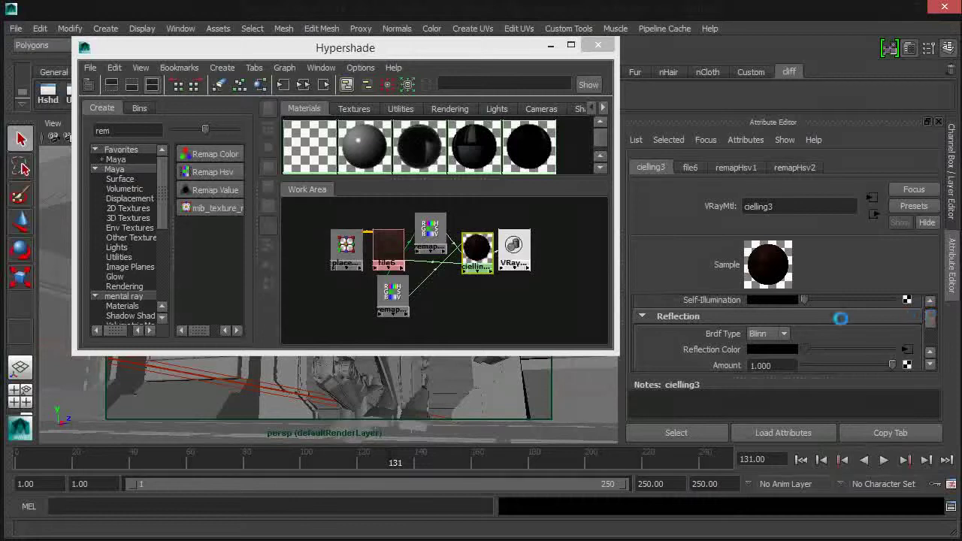
click(783, 337)
click(761, 365)
Set the cielling3 material's cutoff threshold to 0.001.
scroll(930, 318, down, 5)
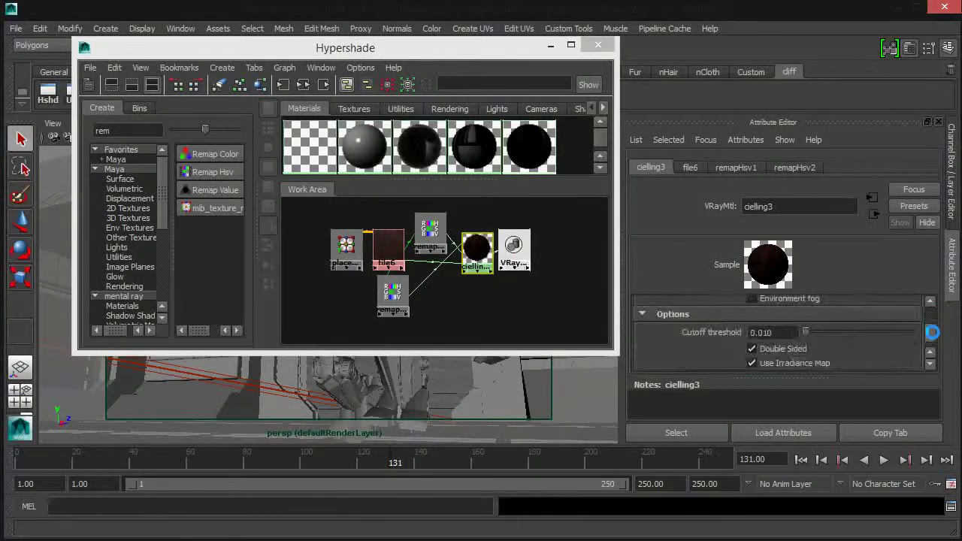
scroll(931, 332, down, 3)
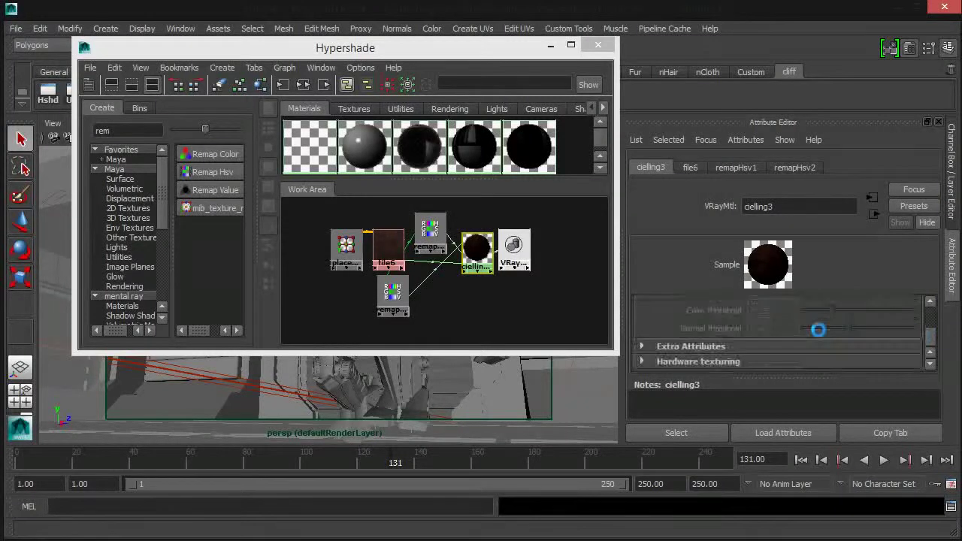
scroll(815, 326, up, 5)
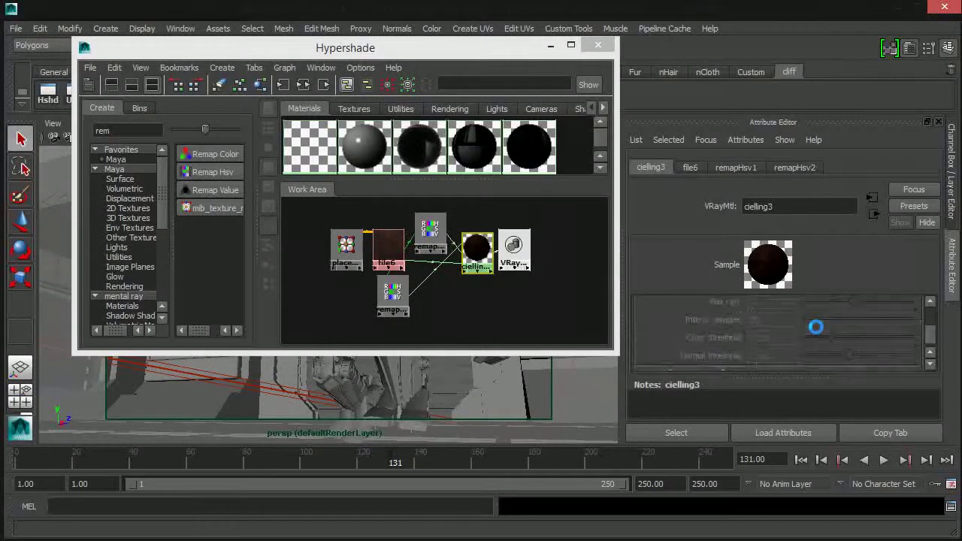
click(782, 354)
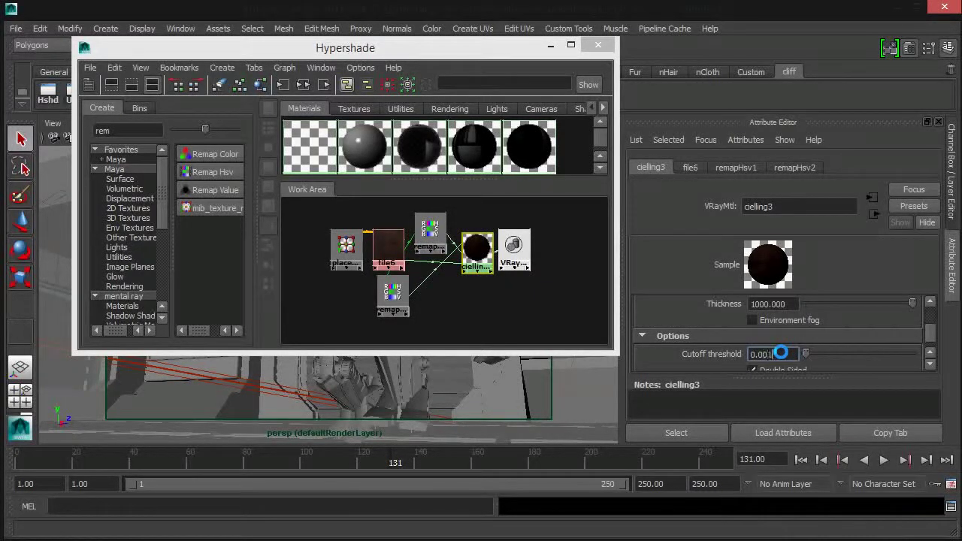
Deselect the cielling3 node in the Hypershade work area and save the scene.
mouse_move(936, 330)
mouse_down()
mouse_move(935, 343)
mouse_move(933, 316)
mouse_up()
scroll(934, 316, up, 3)
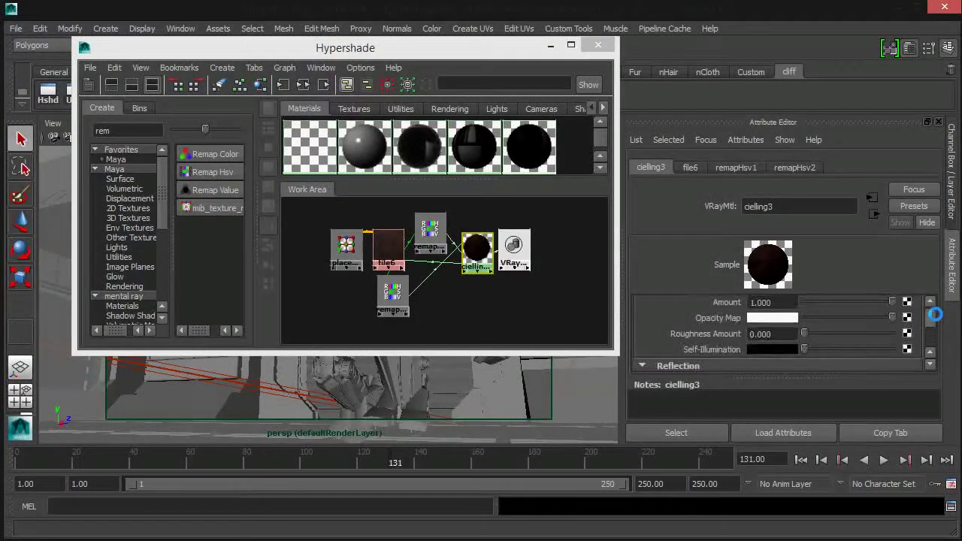
click(507, 287)
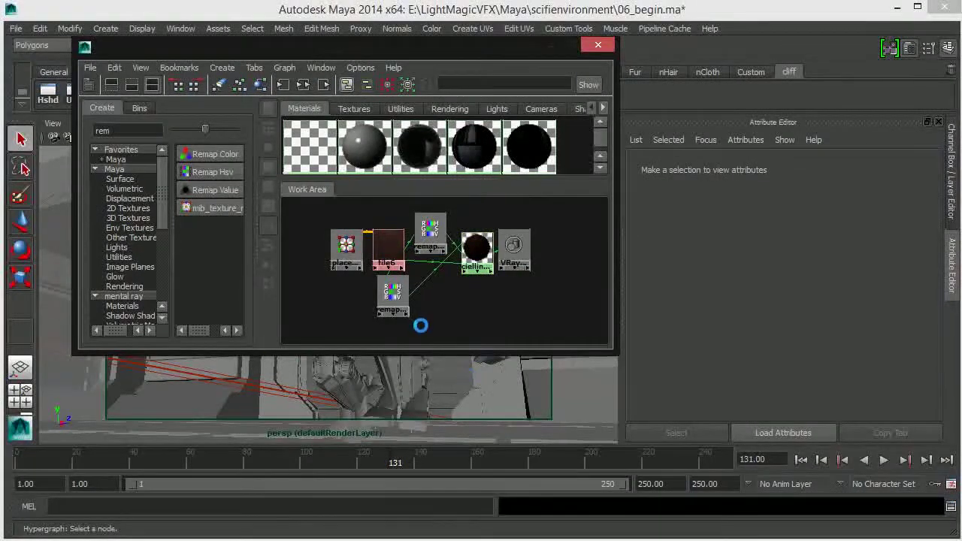
key(ctrl+s)
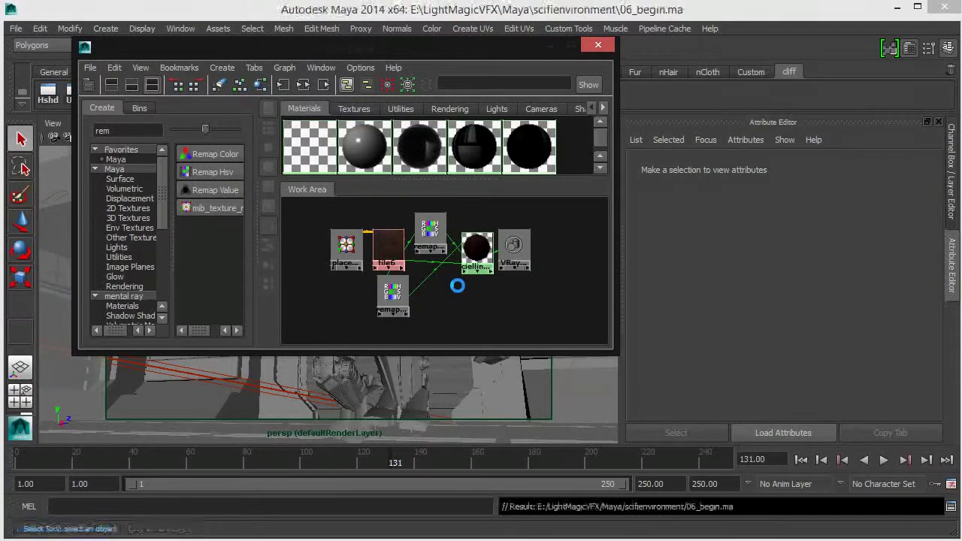
Reselect the cielling3 material and minimize the Hypershade window to clear the viewport.
click(474, 245)
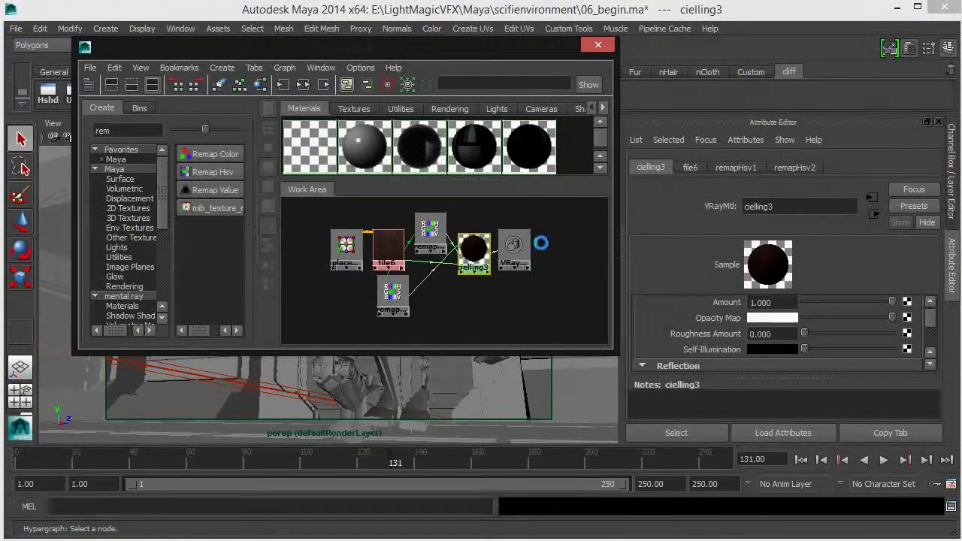
drag(479, 51, 698, 82)
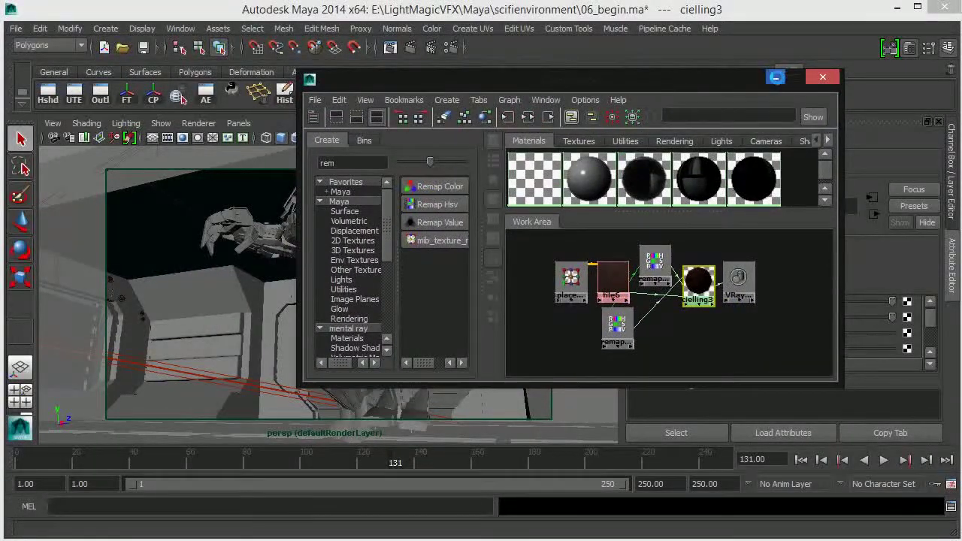
click(775, 77)
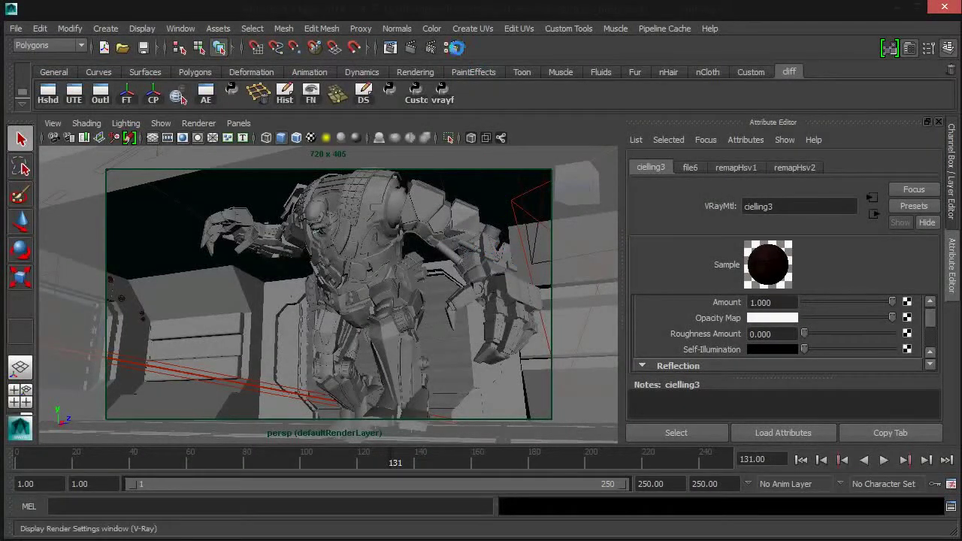
Set the light cache mode to From File in the V-Ray indirect illumination render settings.
click(449, 48)
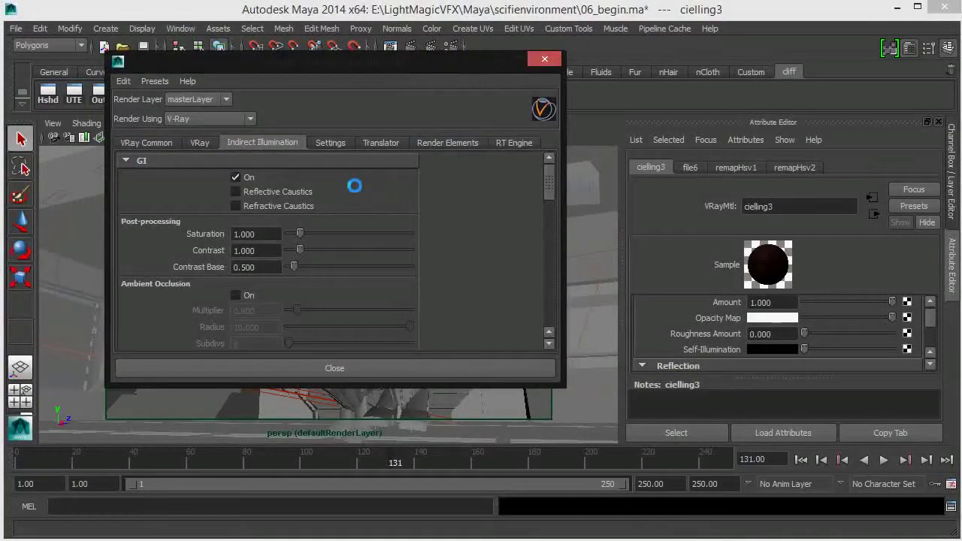
scroll(388, 215, down, 5)
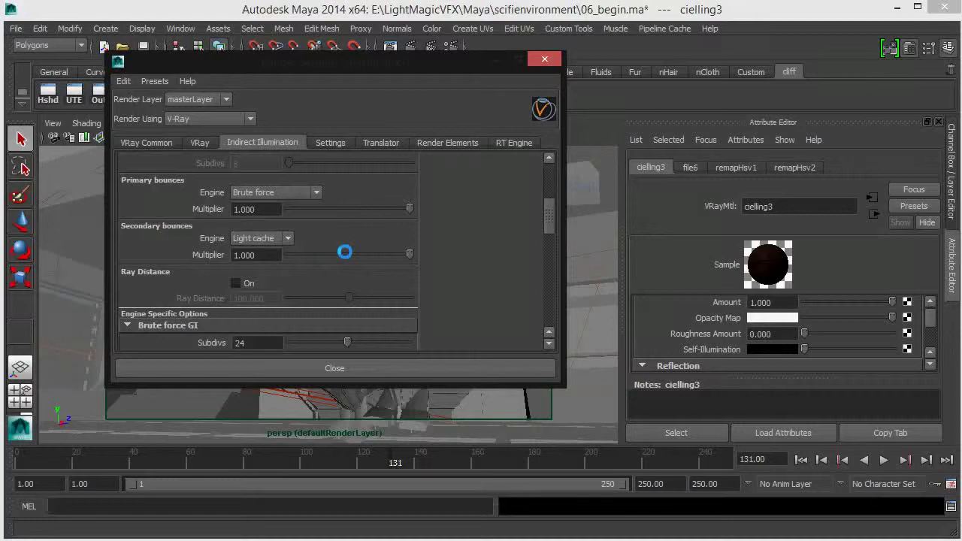
scroll(345, 252, down, 2)
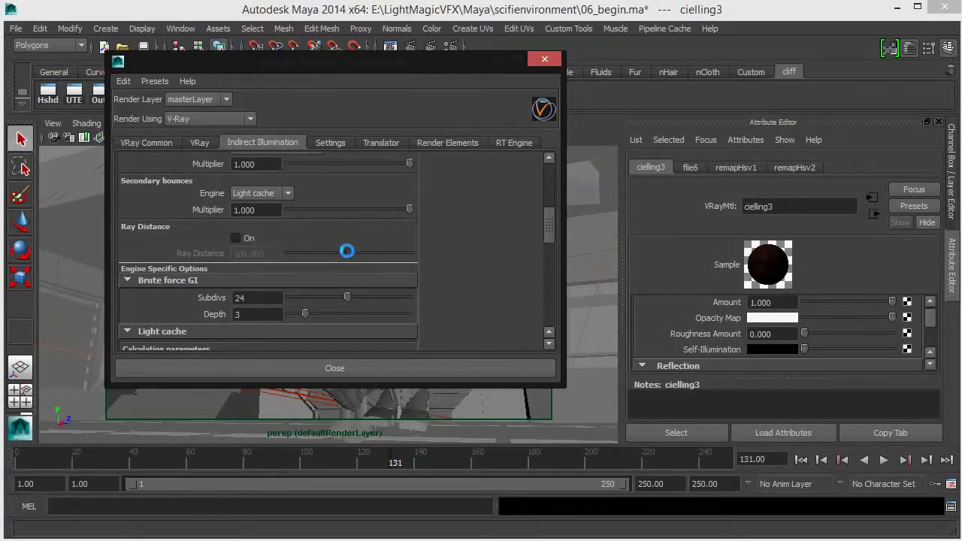
scroll(376, 222, down, 2)
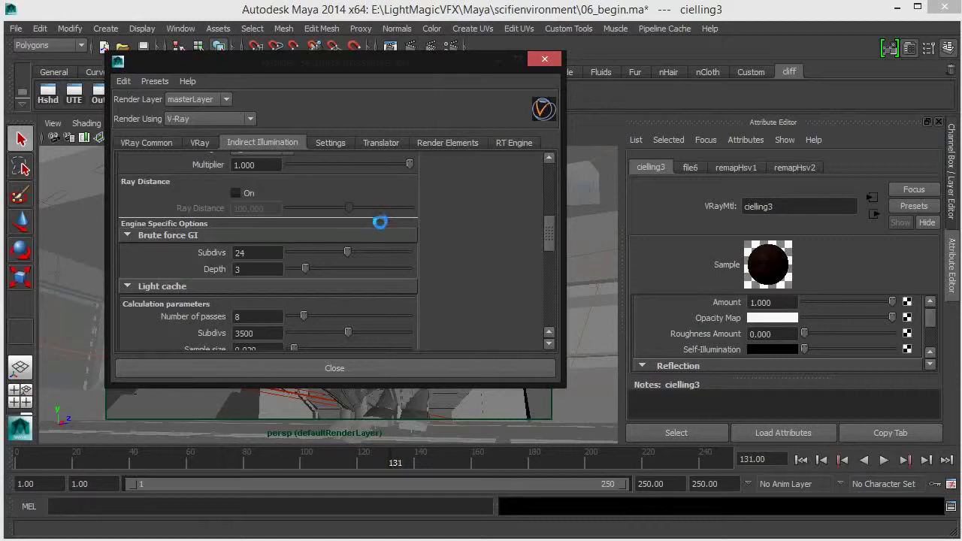
scroll(379, 222, down, 6)
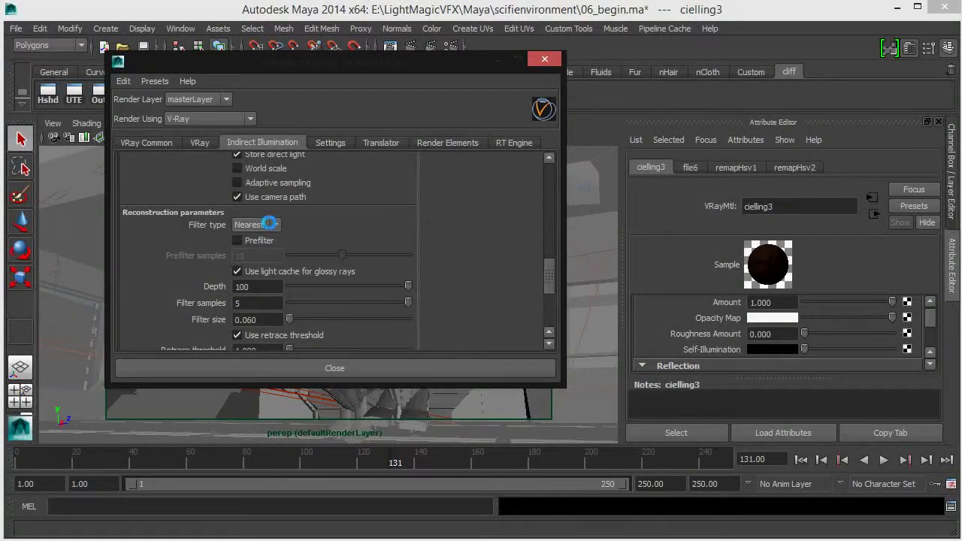
scroll(363, 266, down, 2)
scroll(364, 265, down, 2)
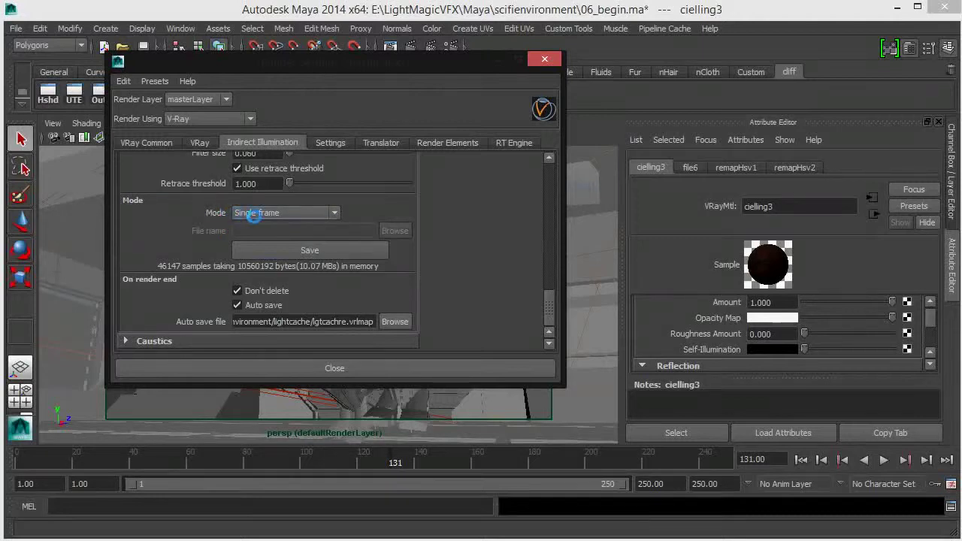
click(335, 213)
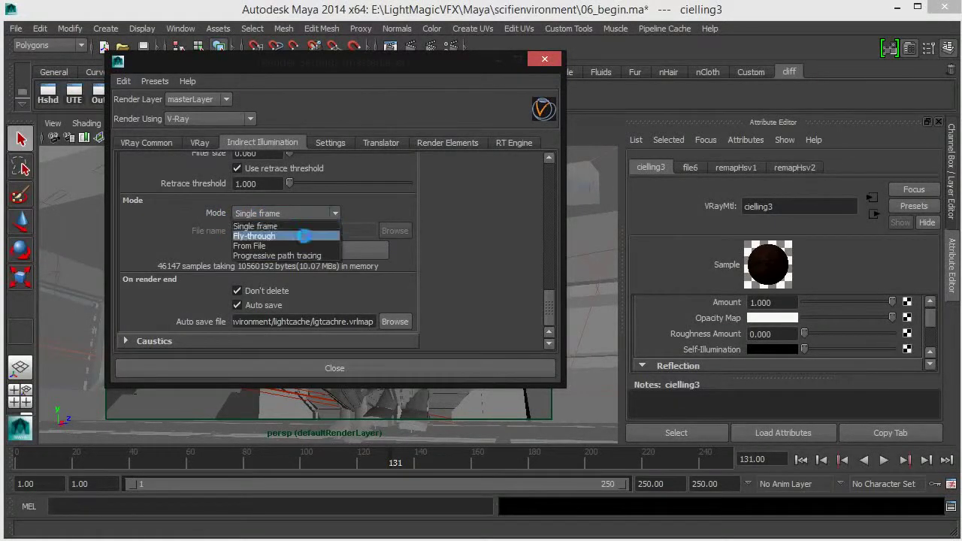
click(304, 246)
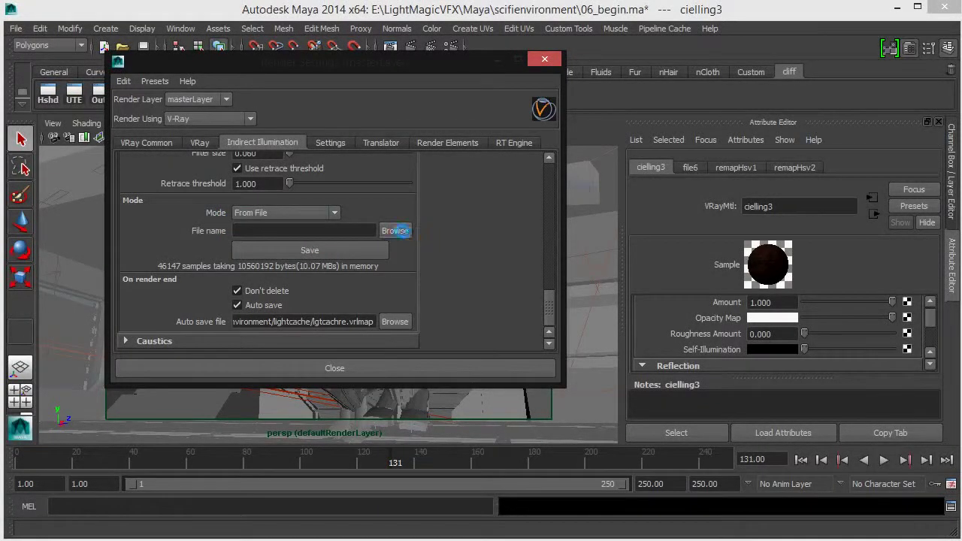
Load the auto-saved map E:/LightMagicVFX/Maya/scifienvironment/lightcache/lgtcachre.vrlmap as the light cache file and close the render settings.
drag(374, 322, 233, 321)
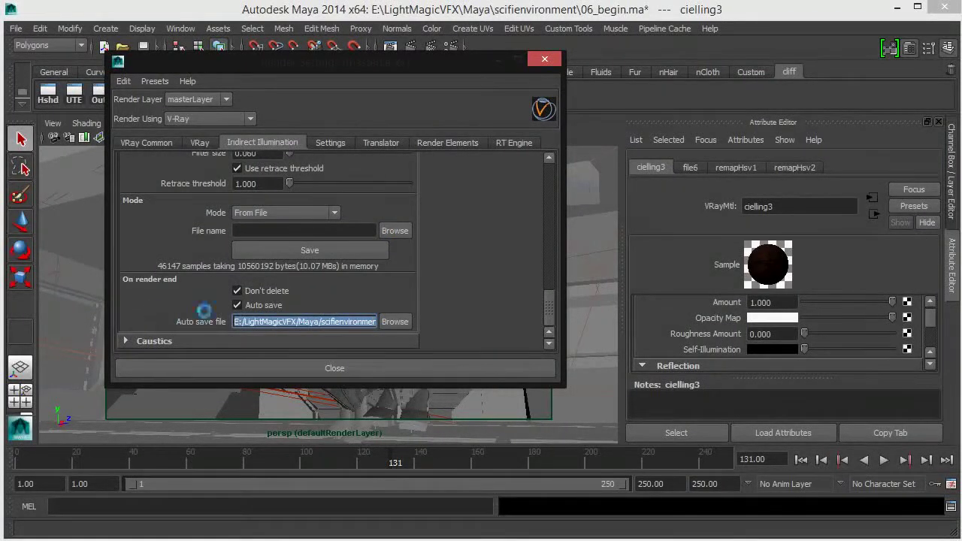
click(394, 230)
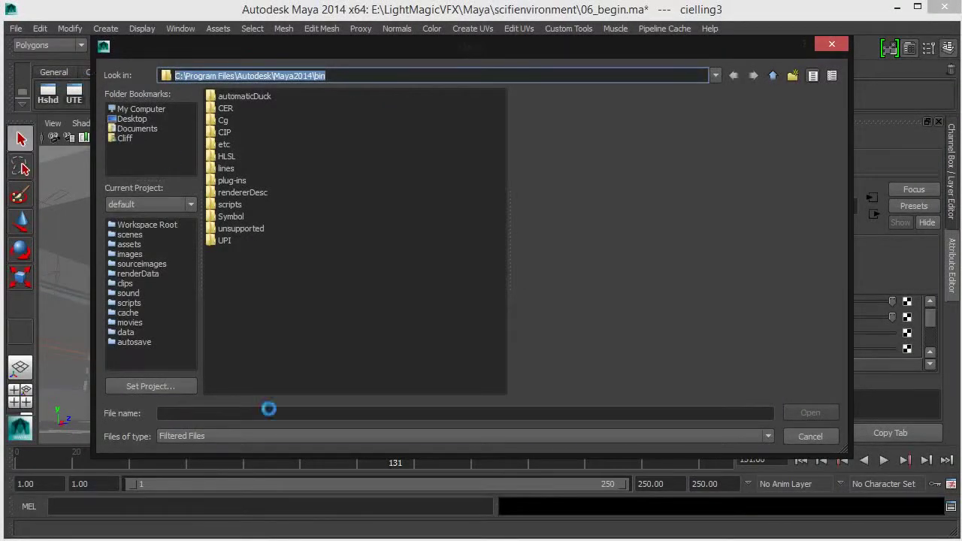
click(235, 413)
text(E:/LightMagicVFX/Maya/scifienvironment/lightcache/lgtcache.vrlmap)
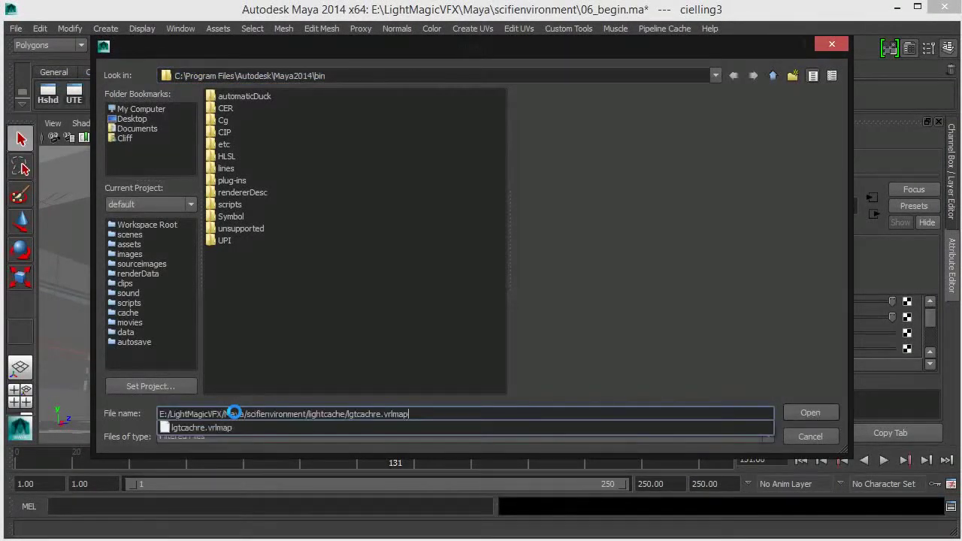
click(807, 412)
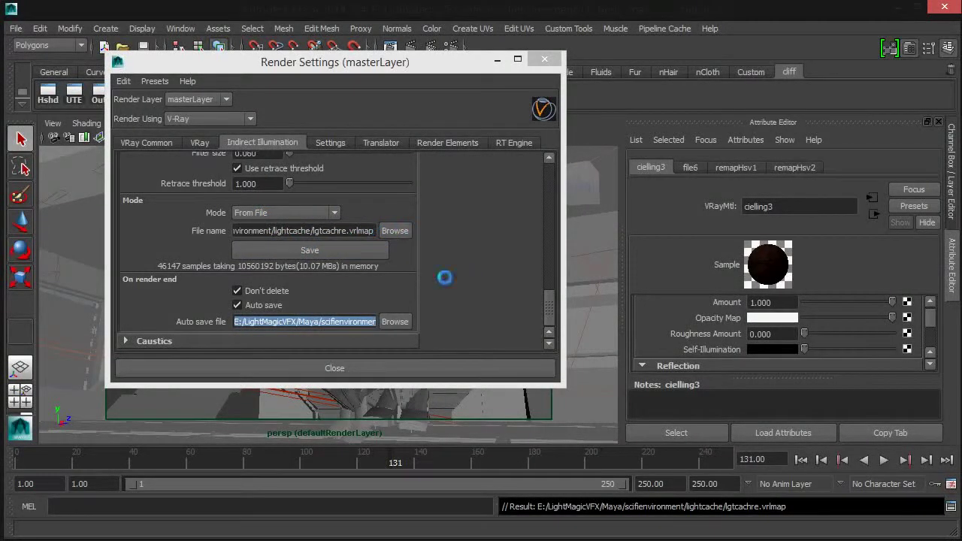
drag(549, 307, 552, 272)
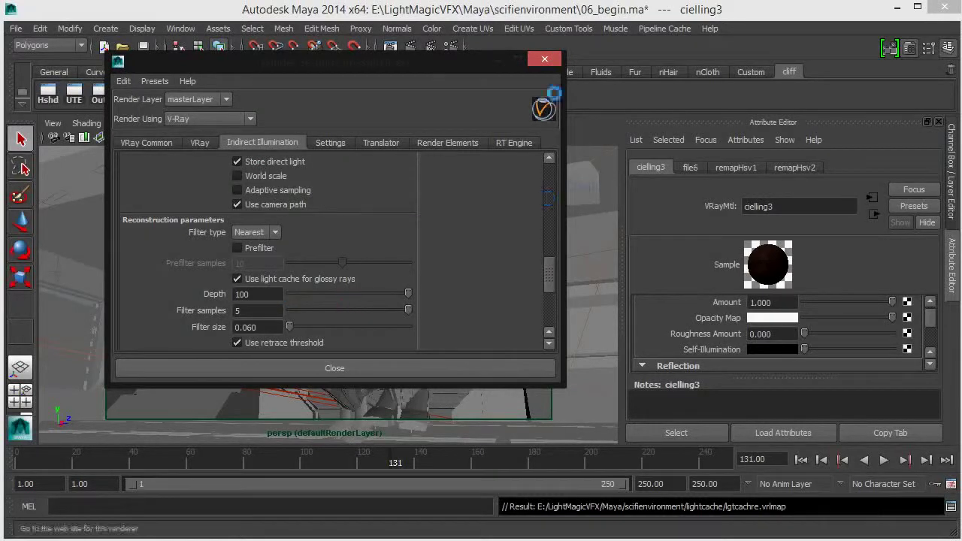
click(545, 58)
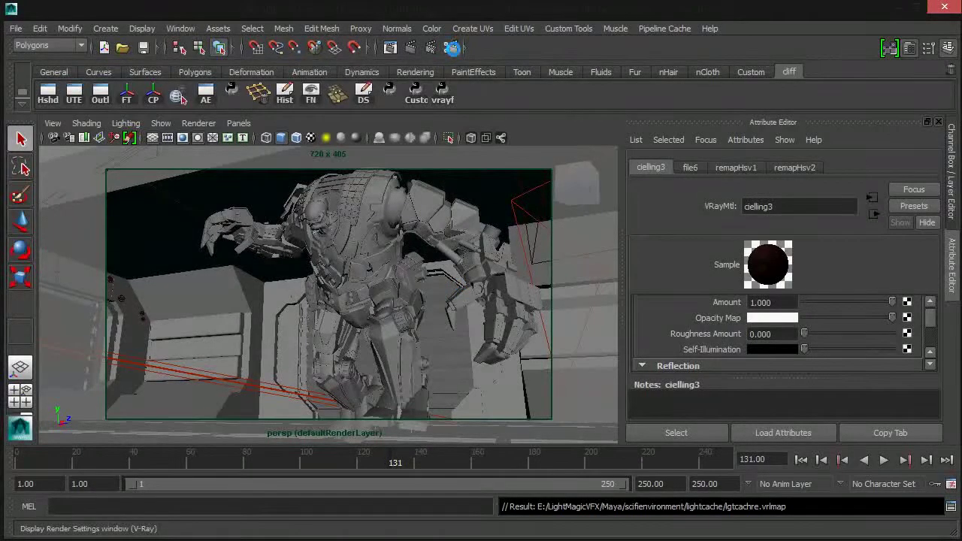
Review the light cache reconstruction parameters and mode in the V-Ray render settings.
click(451, 47)
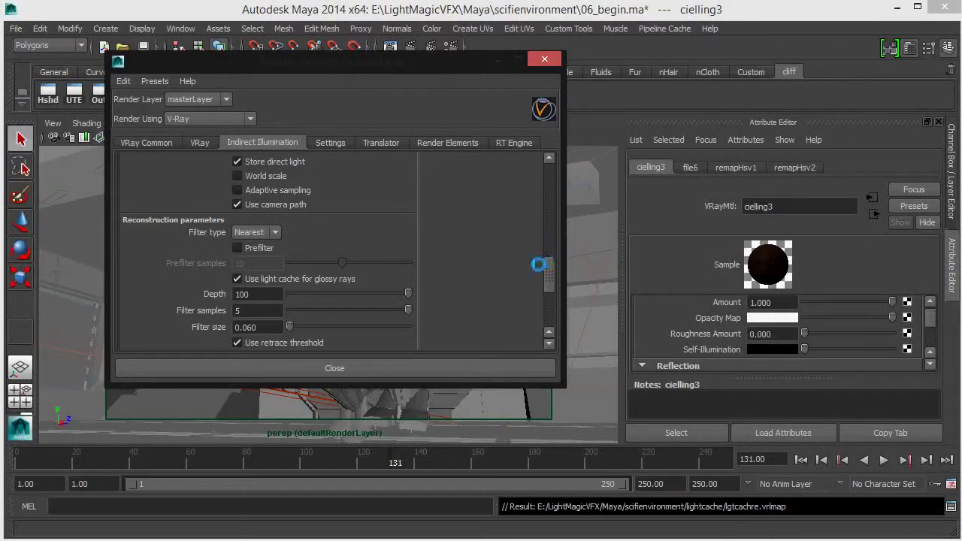
drag(547, 259, 553, 279)
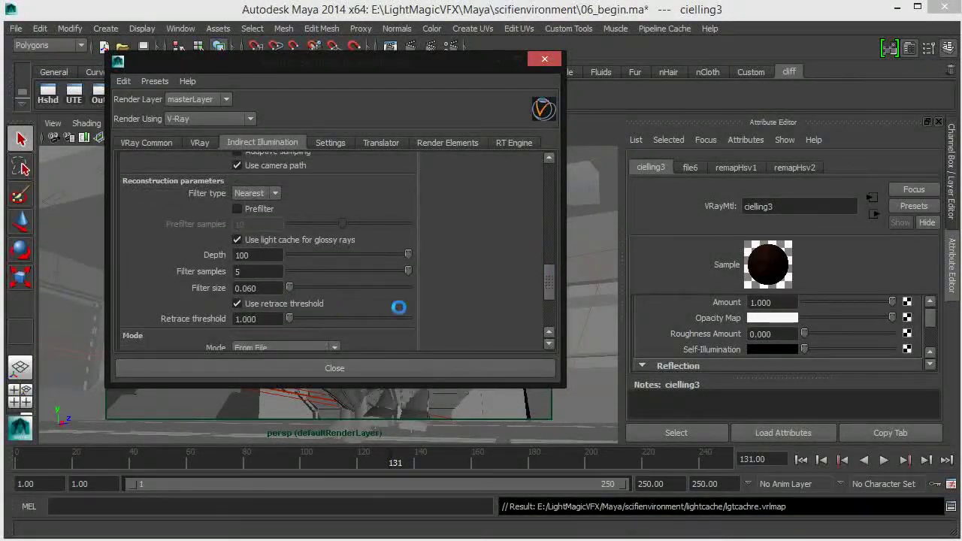
scroll(404, 256, up, 2)
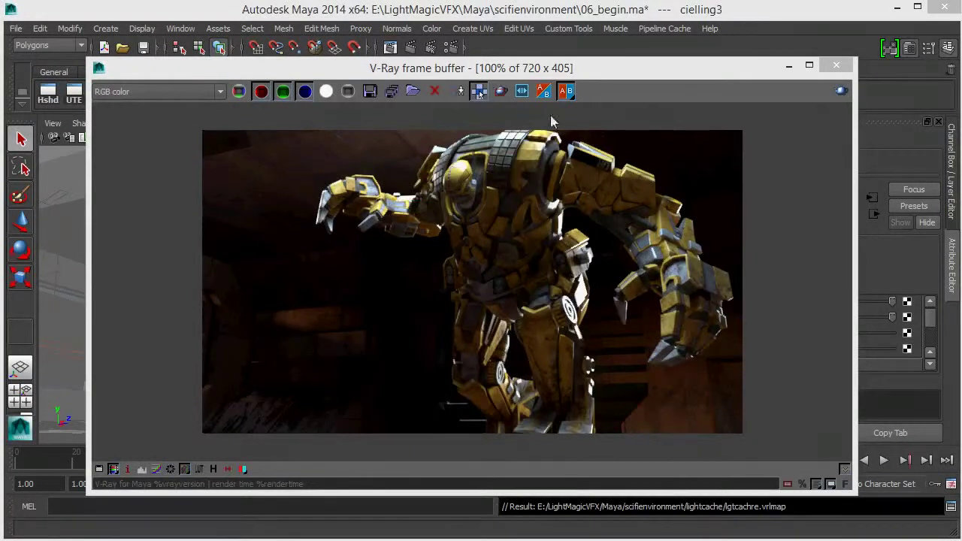
Inspect the lightselect, lightselect11 and lightselect13 render elements of the robot render in the V-Ray frame buffer.
drag(578, 66, 565, 134)
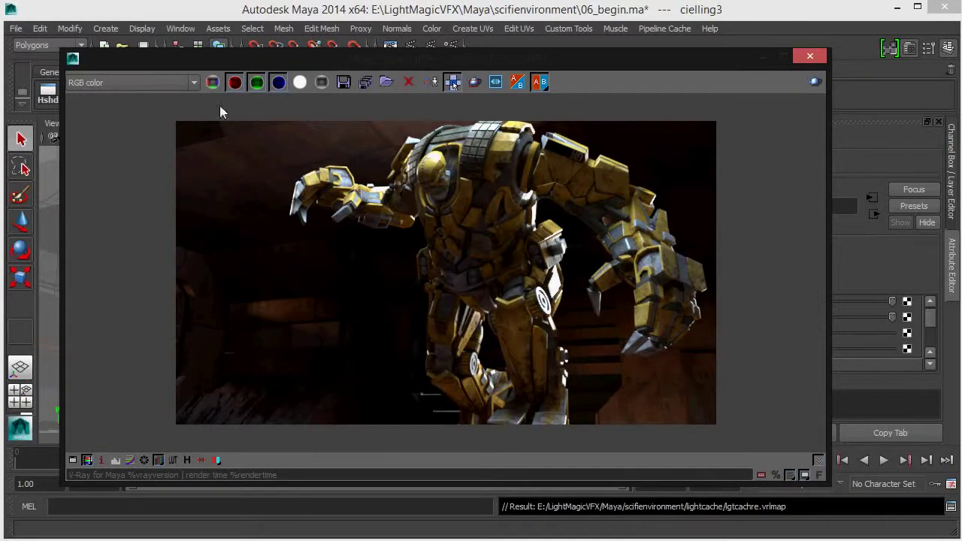
click(158, 83)
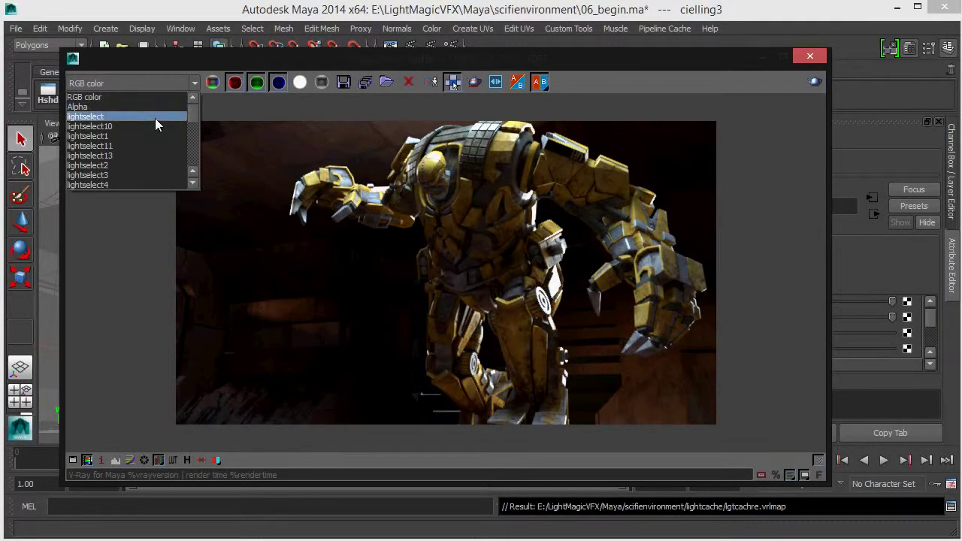
click(155, 118)
click(166, 84)
click(140, 117)
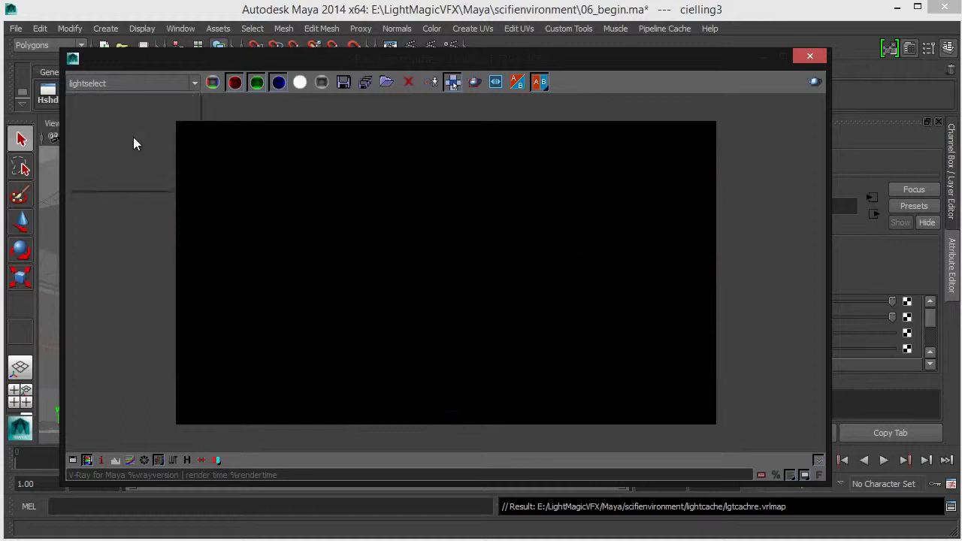
click(142, 85)
click(131, 143)
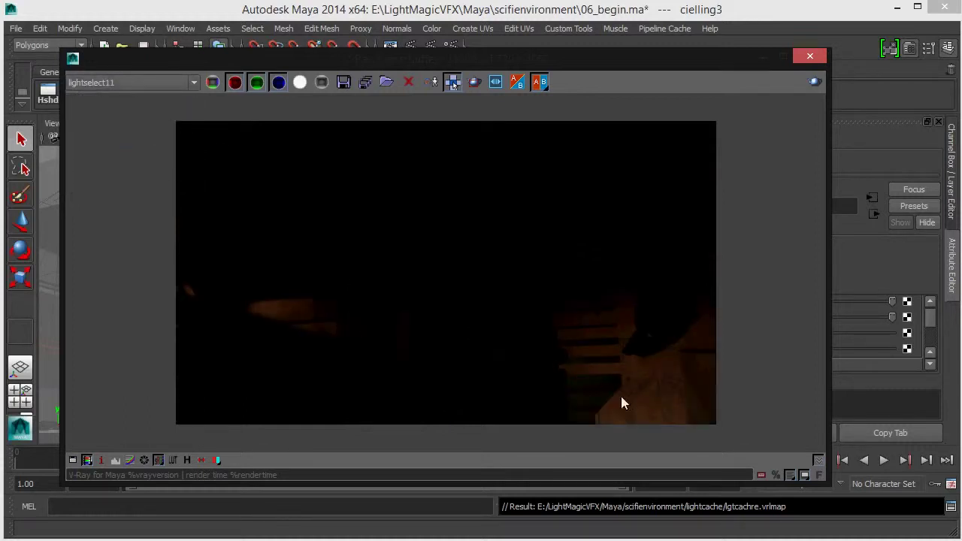
click(155, 84)
click(142, 158)
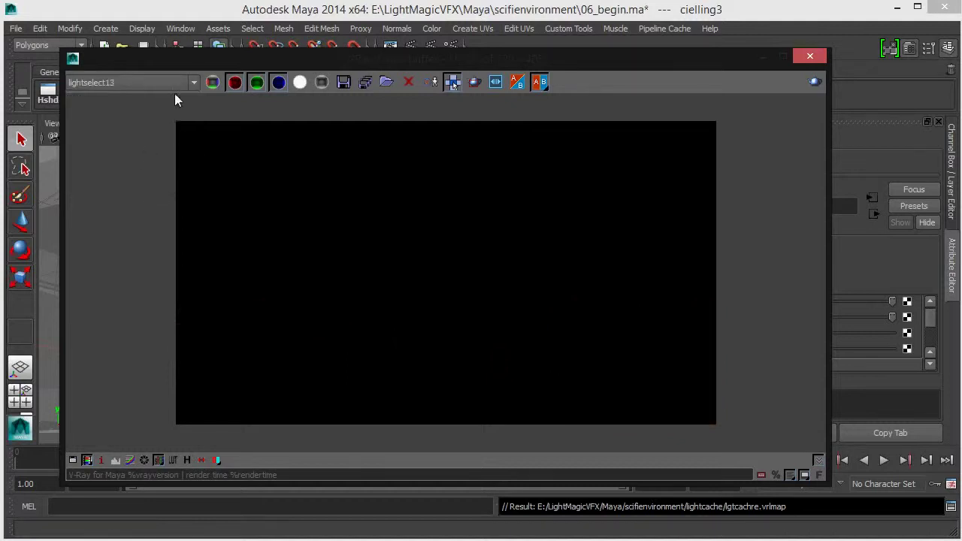
Inspect the lightselect3, lightselect4 and lightselect1 render elements of the robot render.
click(165, 84)
click(148, 174)
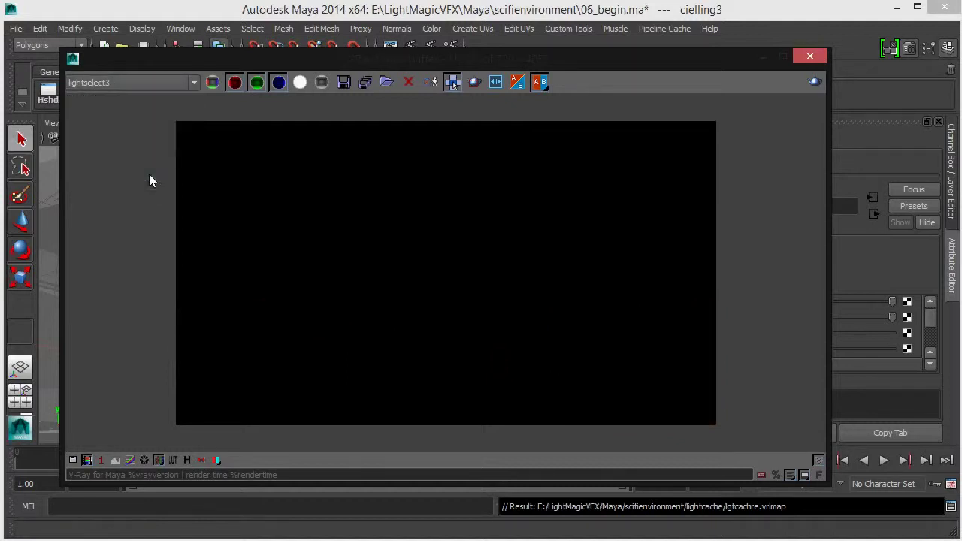
click(190, 84)
drag(193, 96, 193, 125)
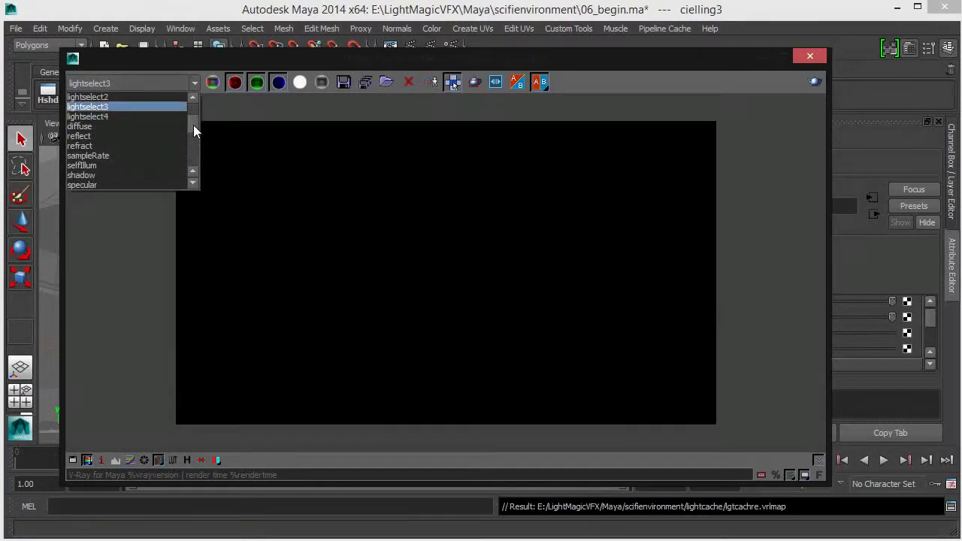
click(114, 118)
click(194, 84)
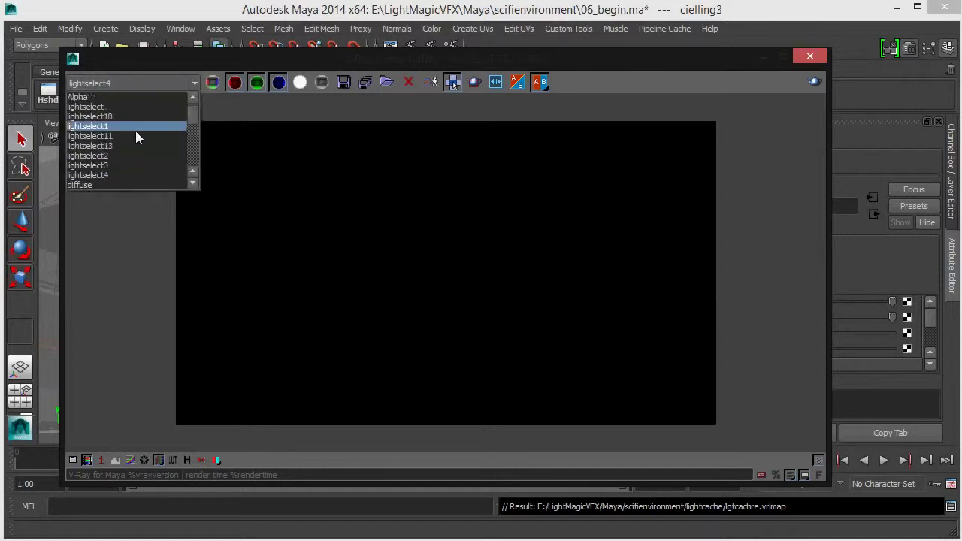
click(123, 127)
Display the SSS and zDepth render elements of the robot render.
click(189, 83)
scroll(115, 139, down, 6)
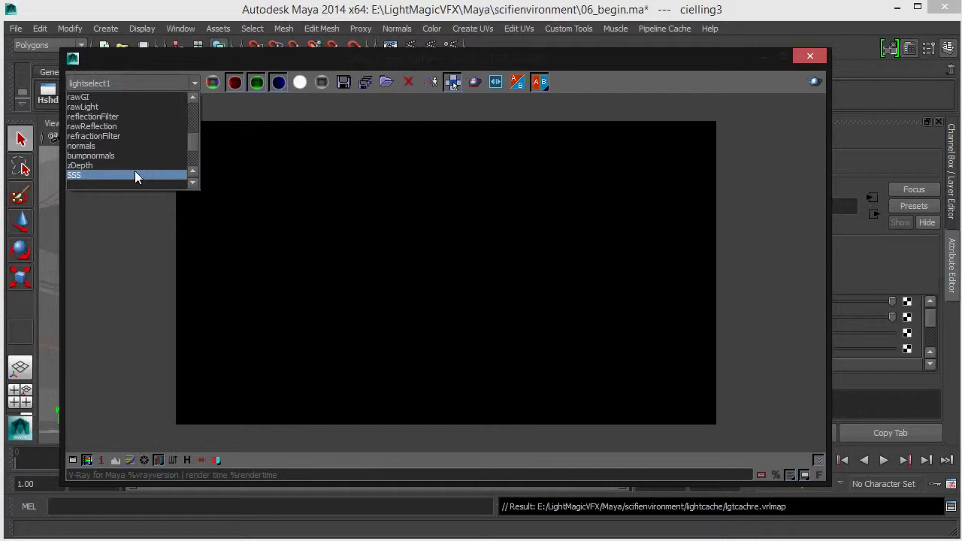
click(135, 175)
click(188, 85)
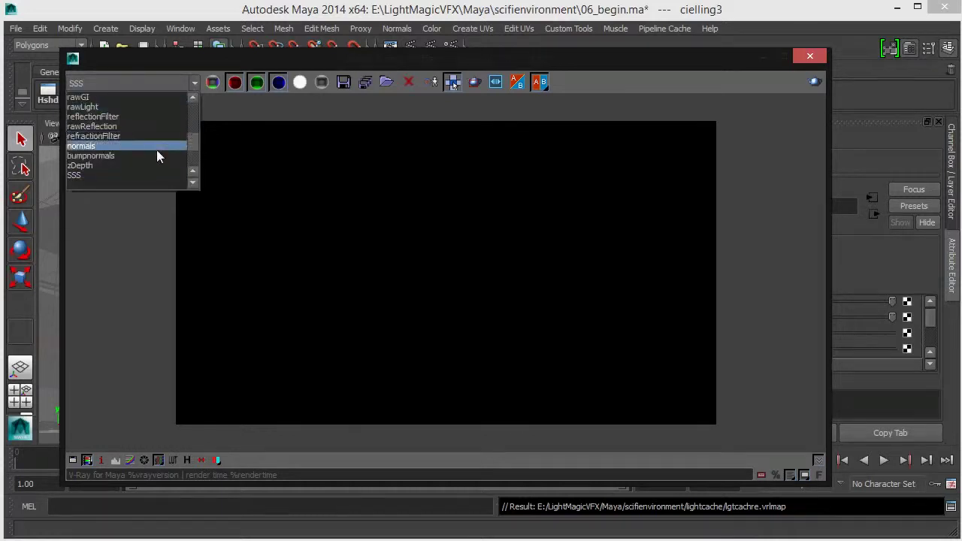
click(154, 164)
Compare the specular and reflect render elements of the robot render.
click(193, 83)
scroll(151, 115, up, 5)
click(143, 155)
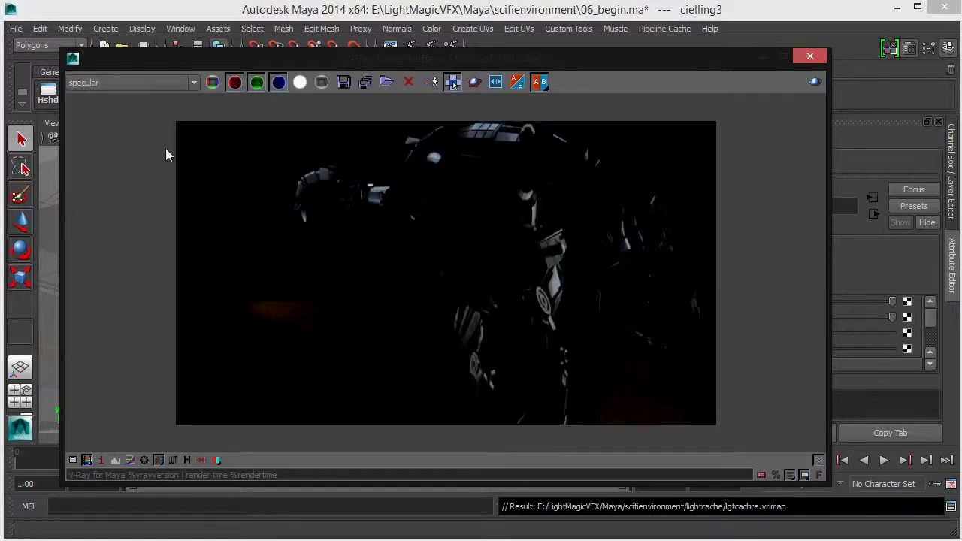
click(190, 85)
scroll(128, 139, up, 3)
click(124, 136)
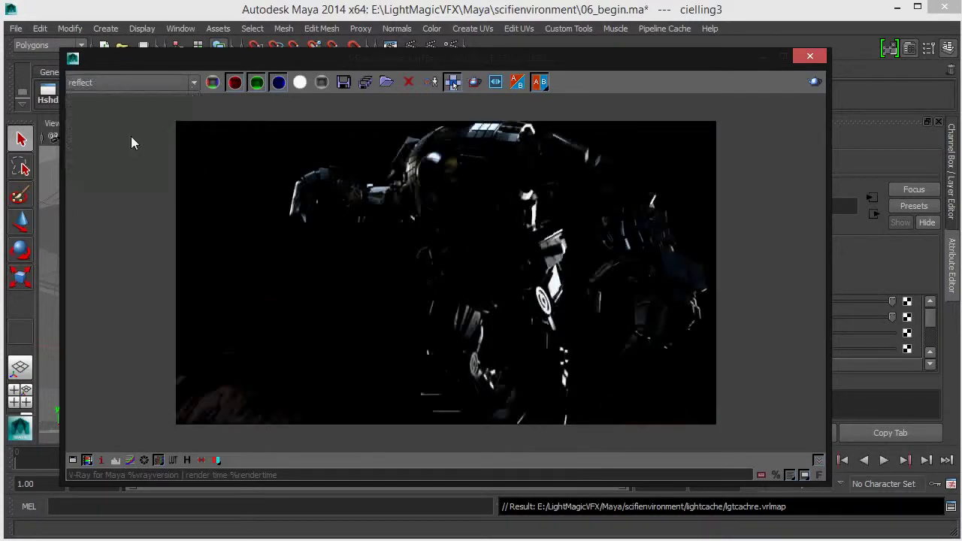
Switch the robot render in the V-Ray frame buffer back to the RGB color channel.
click(194, 84)
scroll(124, 132, up, 5)
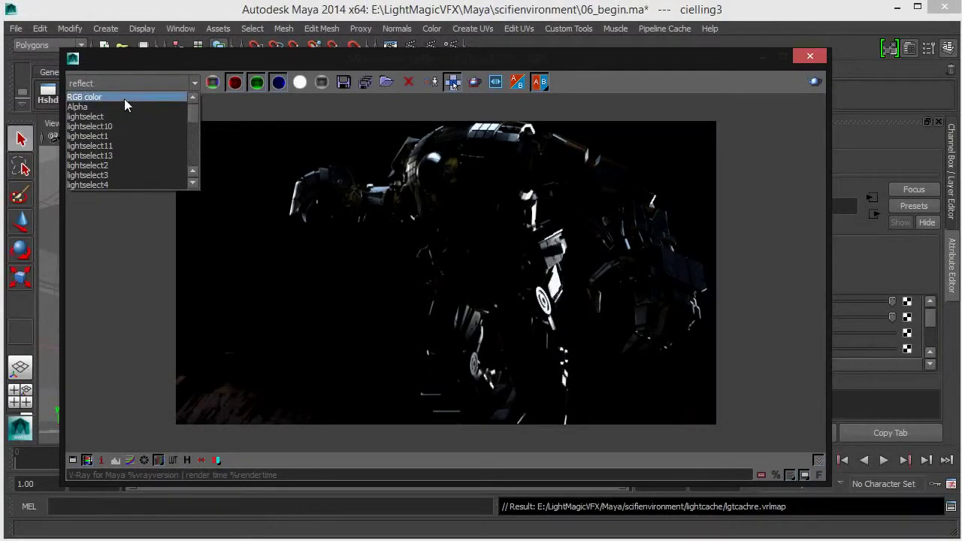
click(125, 98)
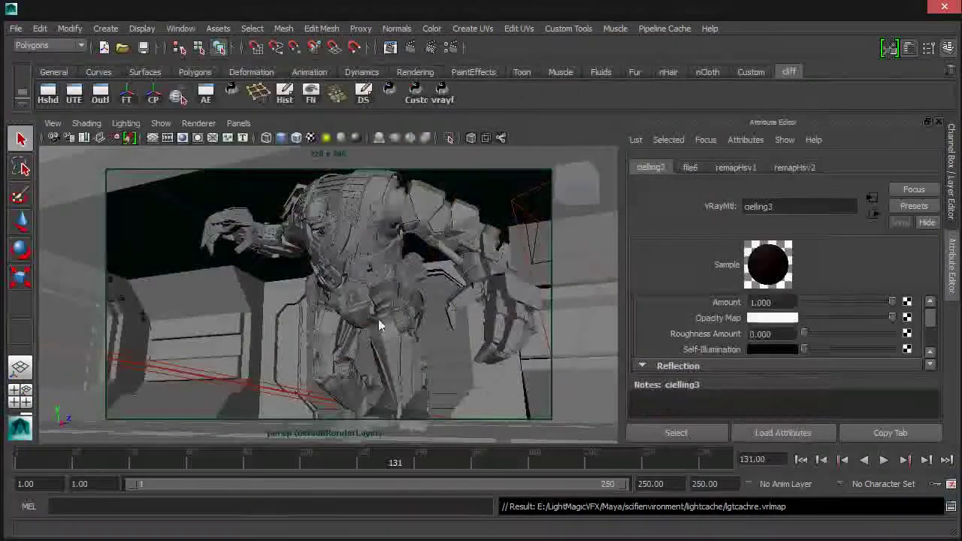
Select the rectangular V-Ray light VRayLightRect7 above the wall in the perspective view.
click(193, 308)
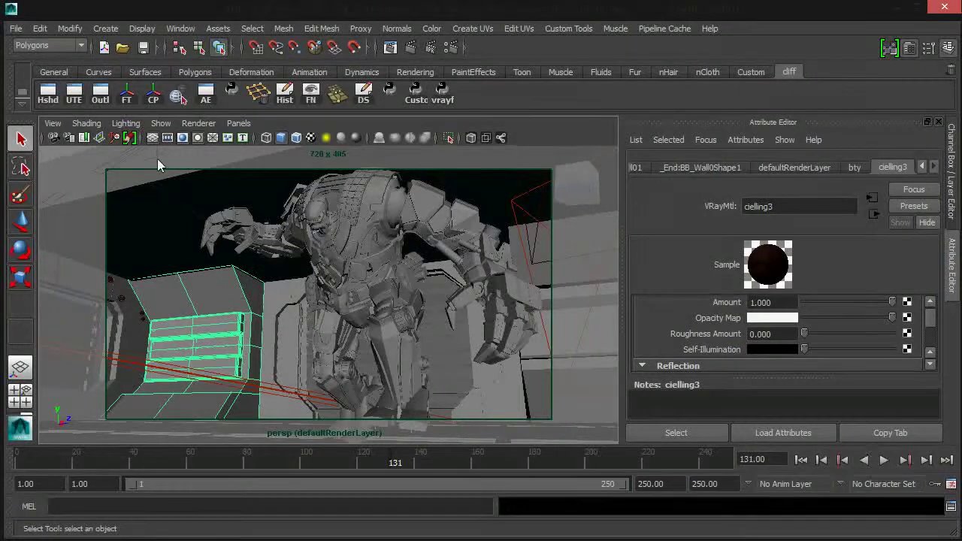
click(178, 182)
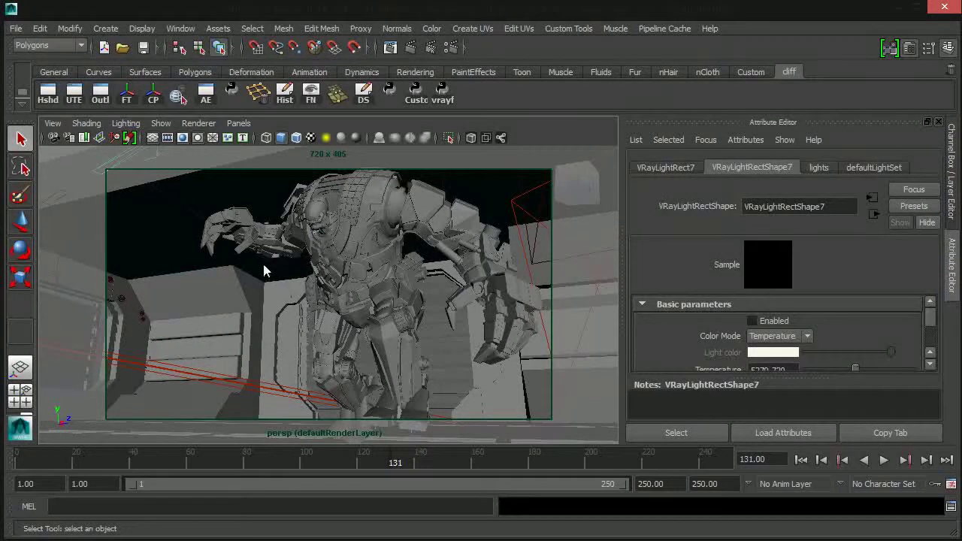
click(56, 195)
click(153, 157)
key(space)
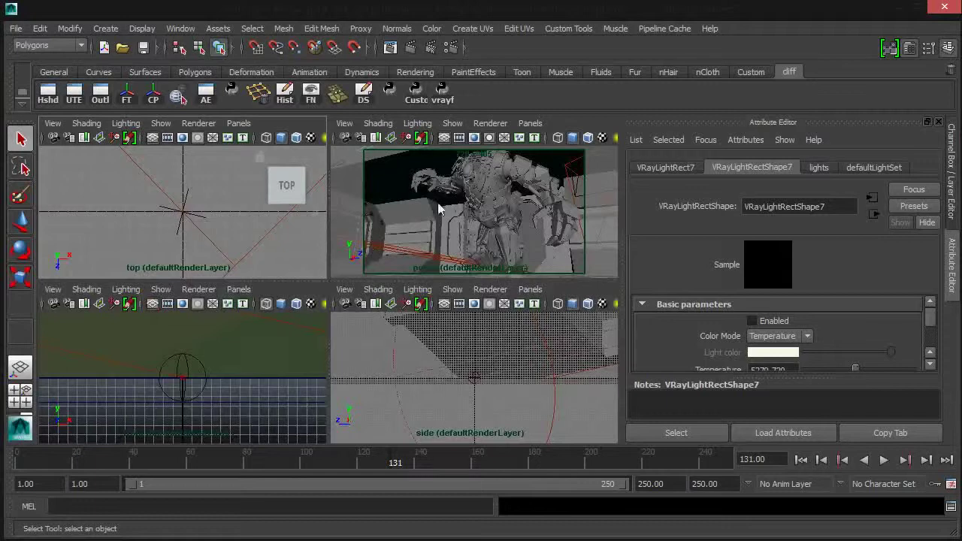
key(space)
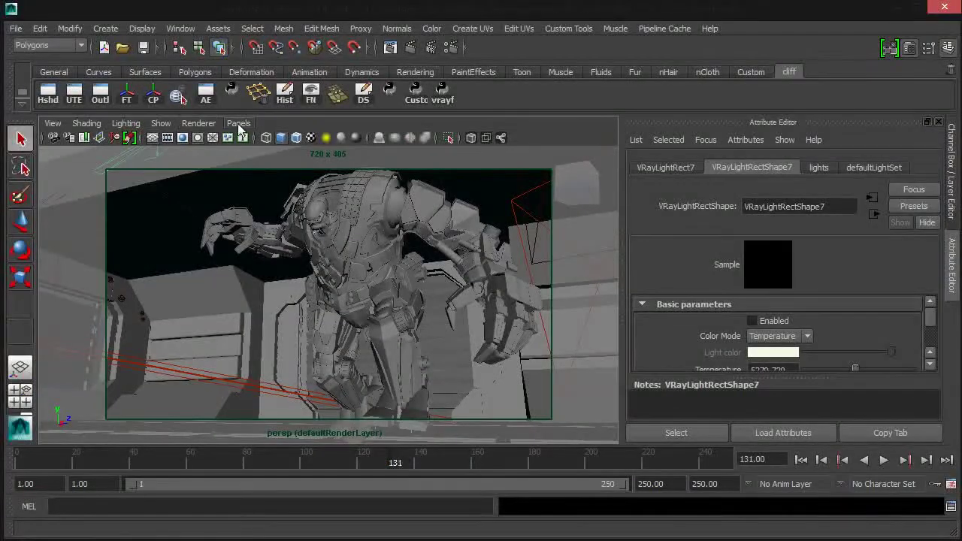
Look through the persp1 camera and orbit in on the selected VRayLightRect7 under the ceiling beam.
click(238, 123)
mouse_move(275, 141)
click(371, 153)
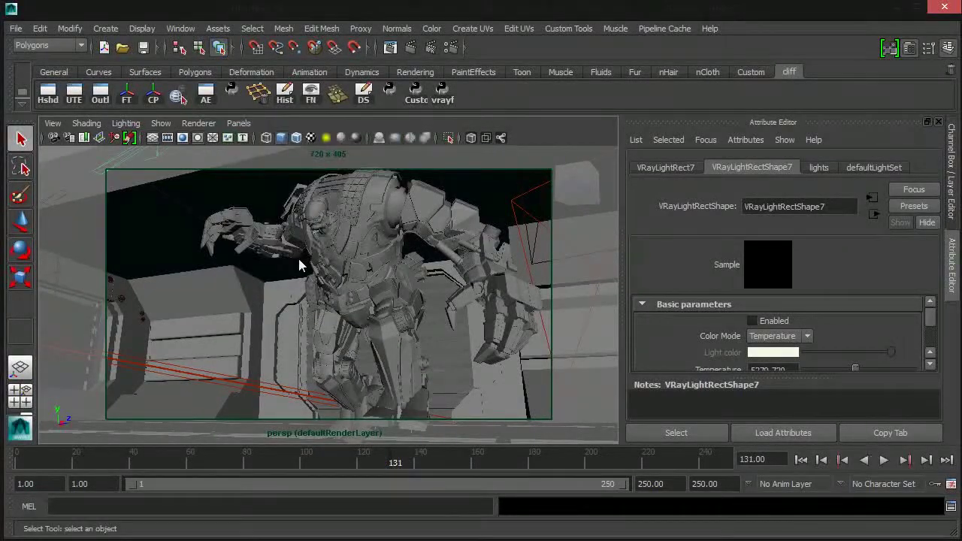
click(238, 123)
mouse_move(299, 138)
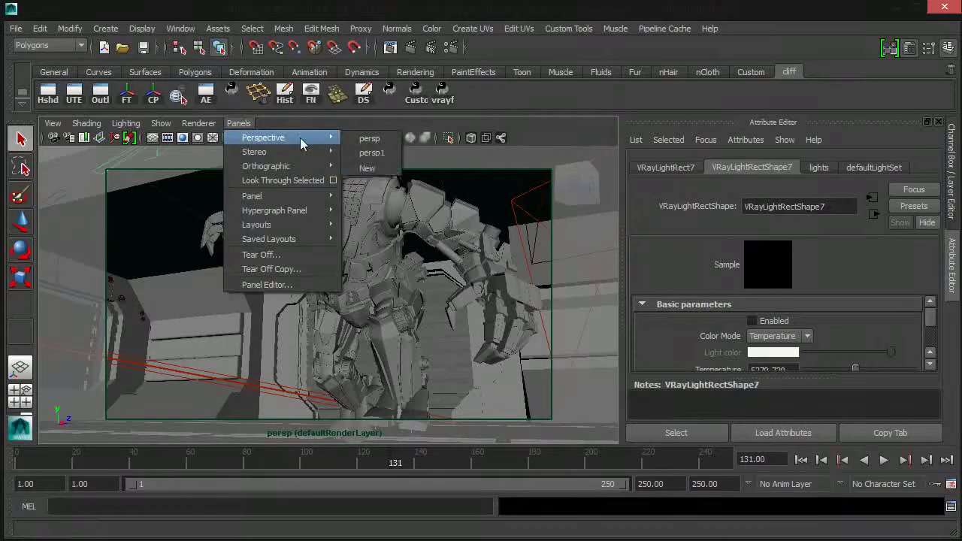
click(369, 138)
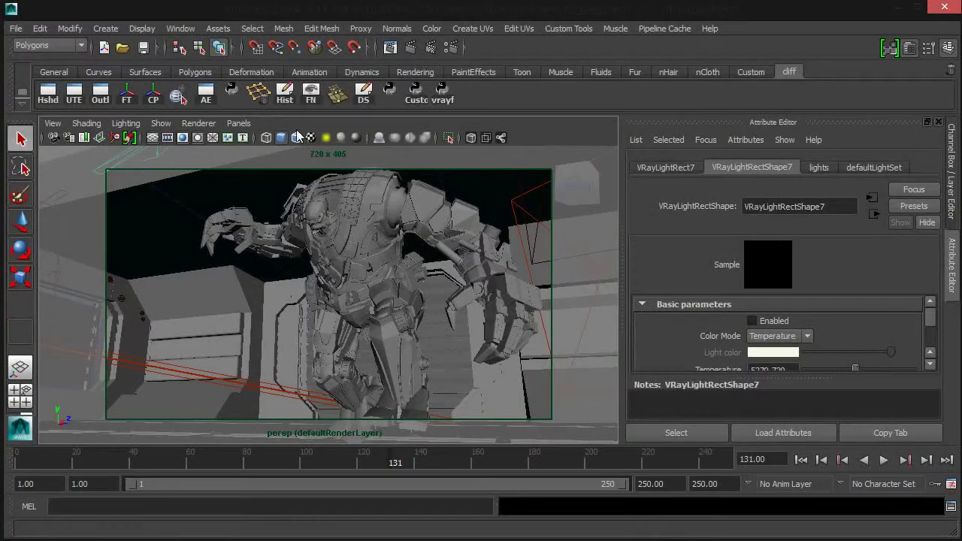
click(239, 124)
mouse_move(278, 138)
click(379, 153)
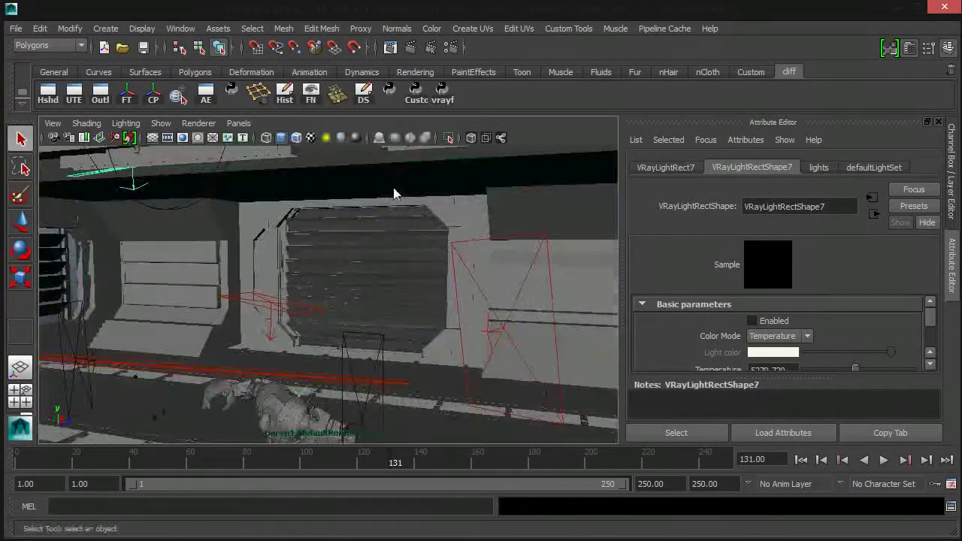
mouse_move(345, 315)
alt+right_down()
mouse_move(333, 335)
mouse_move(275, 316)
mouse_move(345, 335)
alt+right_up()
alt+drag(344, 334, 319, 295)
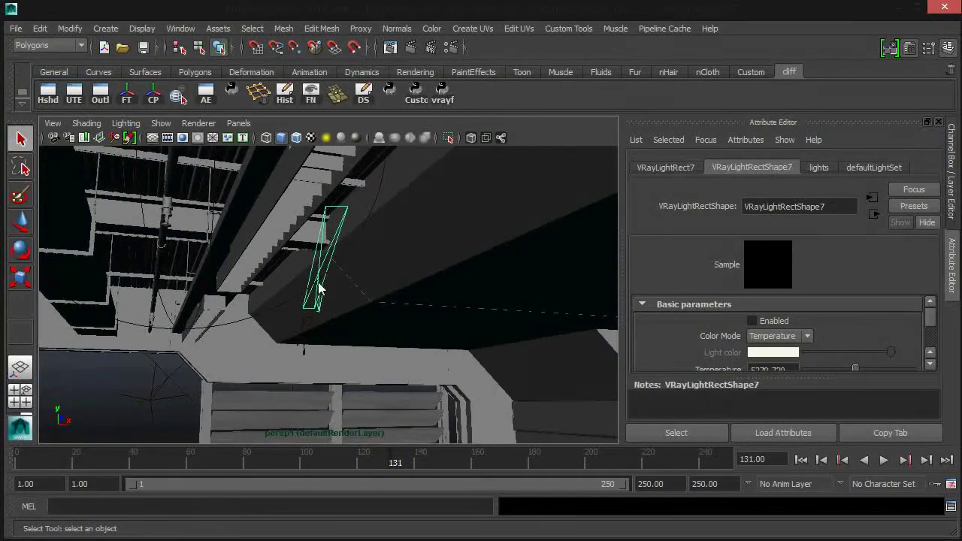
Raise VRayLightRect7 toward the ceiling grille to about Y 2898 cm and rotate it slightly.
key(w)
alt+drag(344, 279, 243, 237)
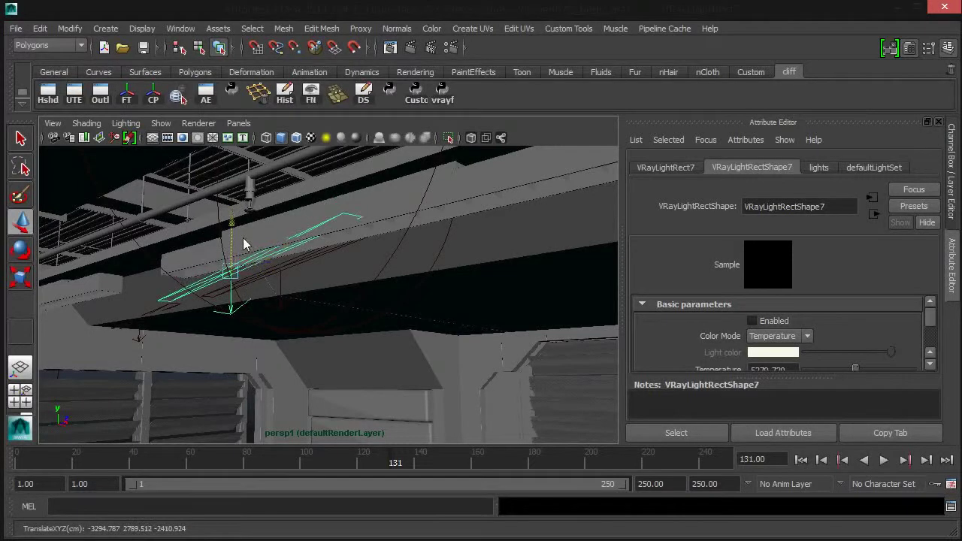
key(e)
mouse_move(291, 270)
mouse_down()
mouse_move(258, 294)
mouse_move(259, 285)
mouse_move(242, 285)
mouse_move(288, 277)
mouse_up()
key(w)
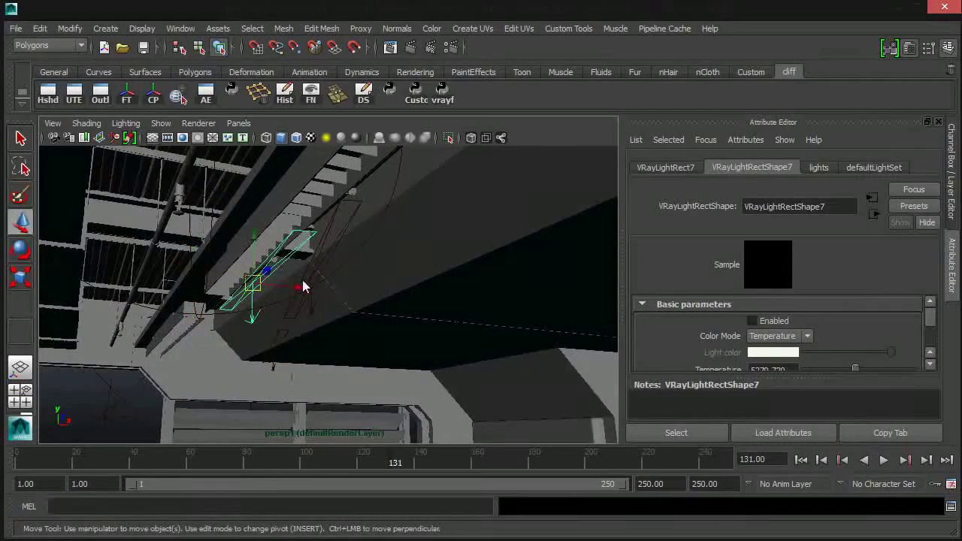
drag(261, 260, 258, 240)
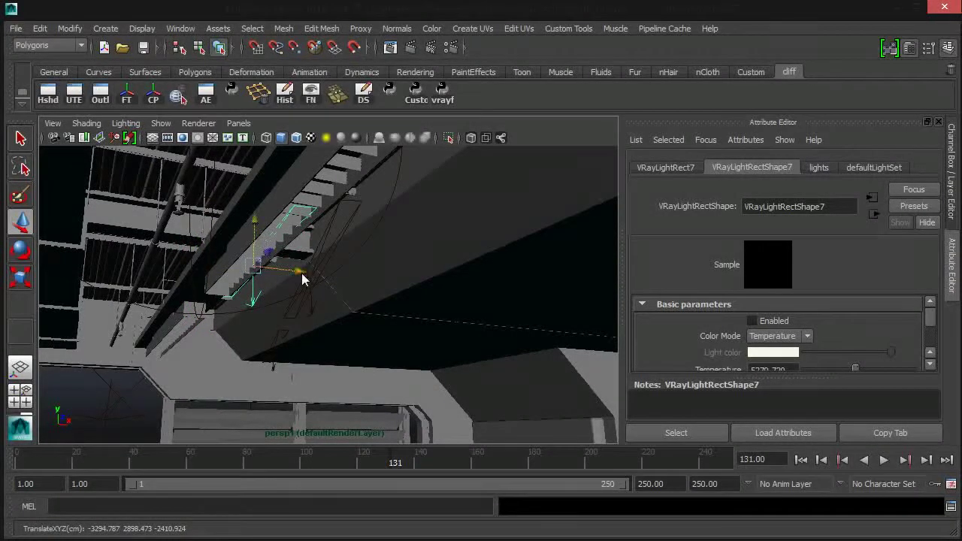
Shift VRayLightRect7 along the ceiling beam to about X -3405, Z -1768 cm and fine-tune its height beneath the grille.
alt+drag(306, 277, 236, 234)
drag(259, 272, 356, 263)
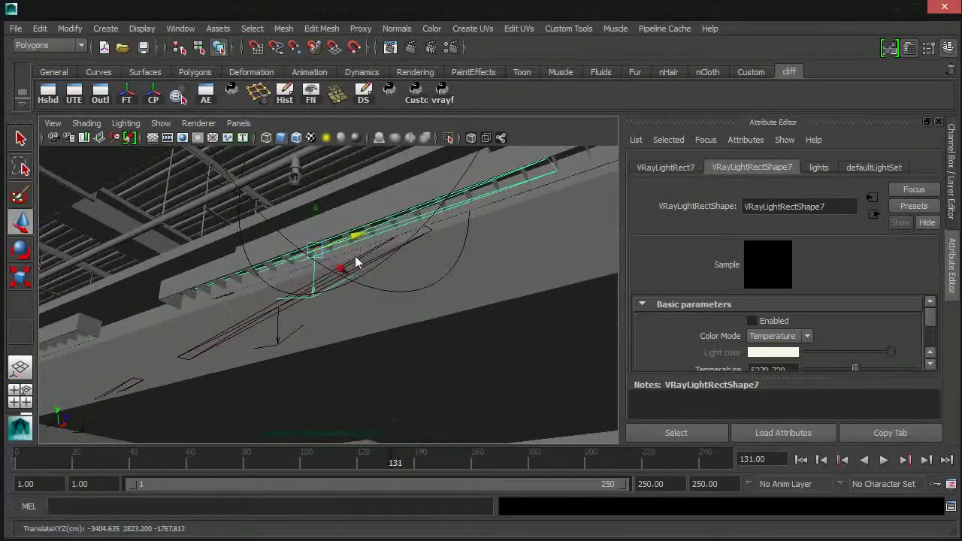
click(322, 230)
key(ctrl+z)
drag(316, 214, 319, 221)
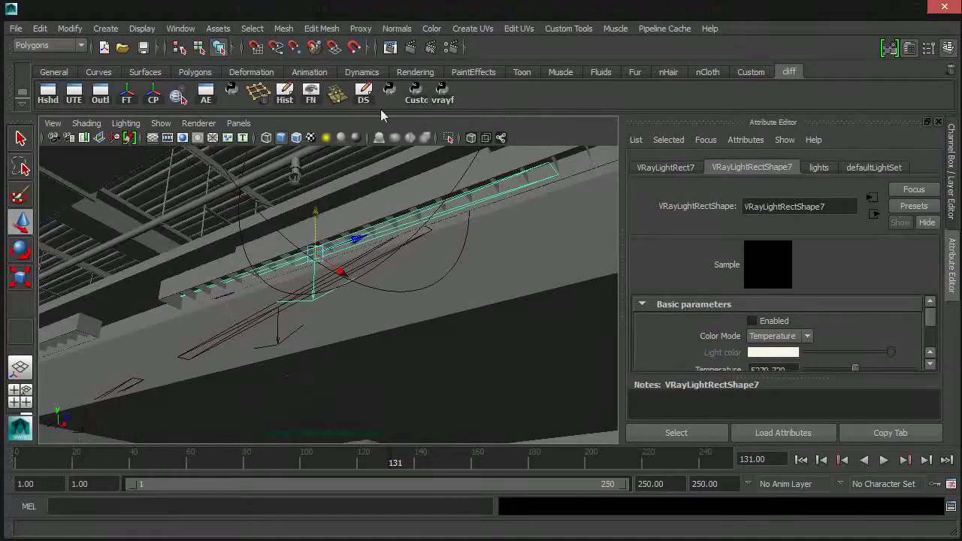
Return the viewport to the persp camera framing the robot.
click(239, 123)
mouse_move(277, 145)
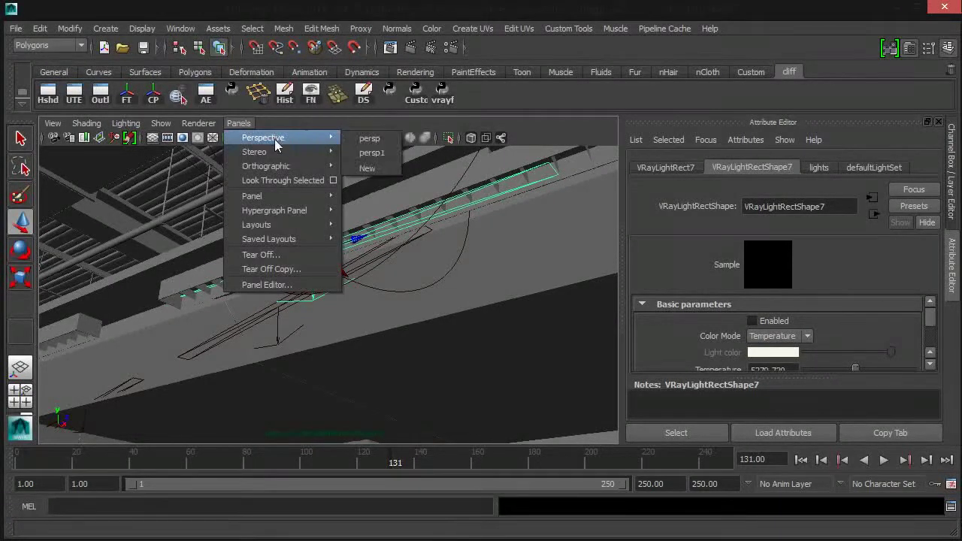
click(371, 153)
click(242, 125)
mouse_move(263, 138)
click(372, 138)
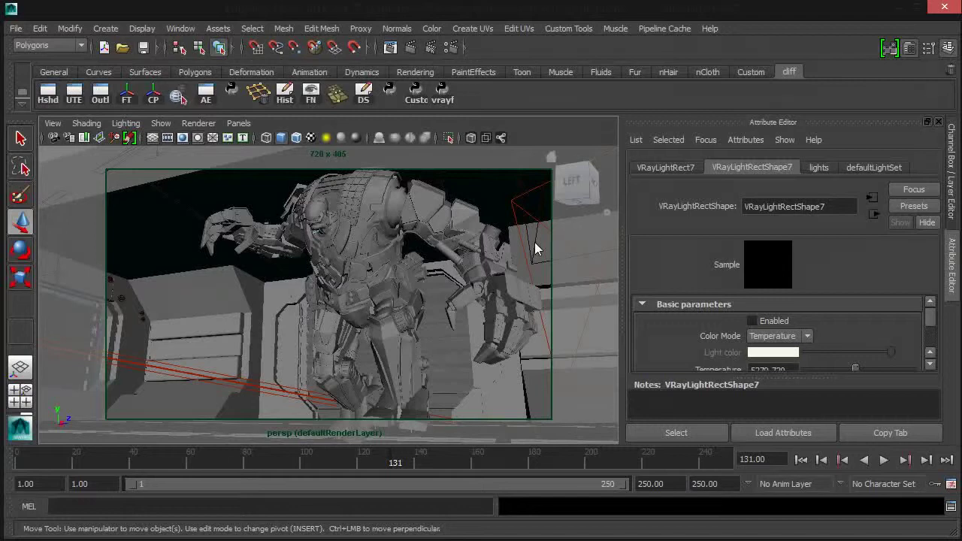
Select the BB_Ceiling03_copy2 ceiling mesh and bring up the Hypershade, clear of the Attribute Editor.
click(240, 253)
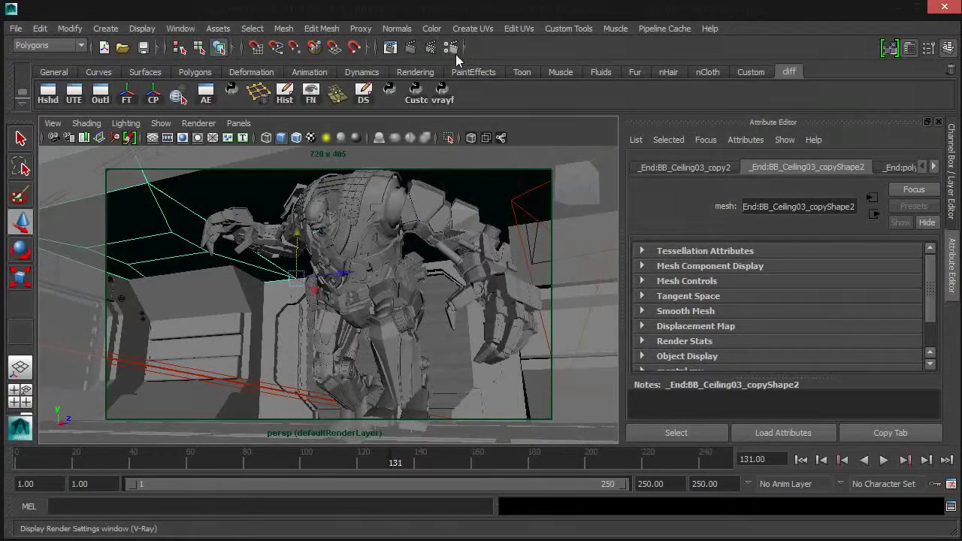
click(48, 91)
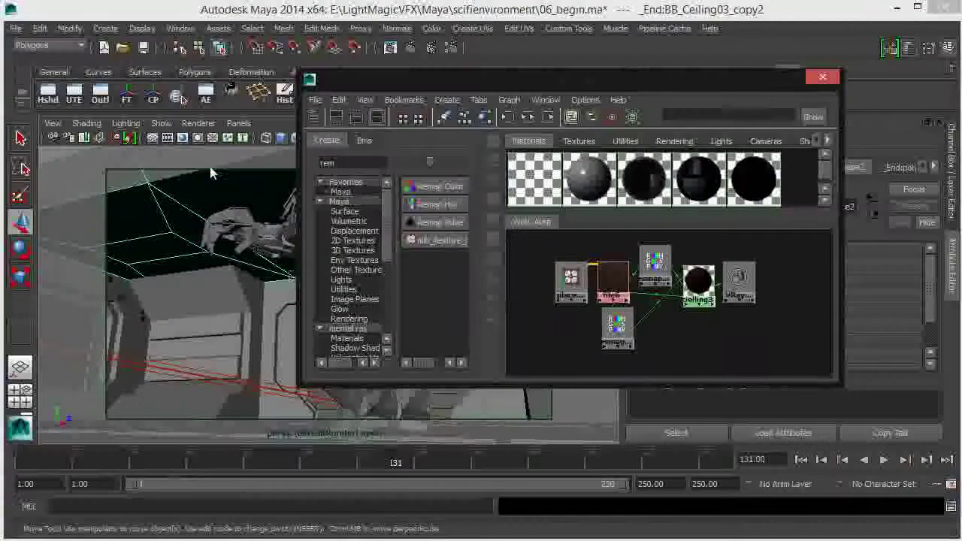
drag(660, 77, 384, 63)
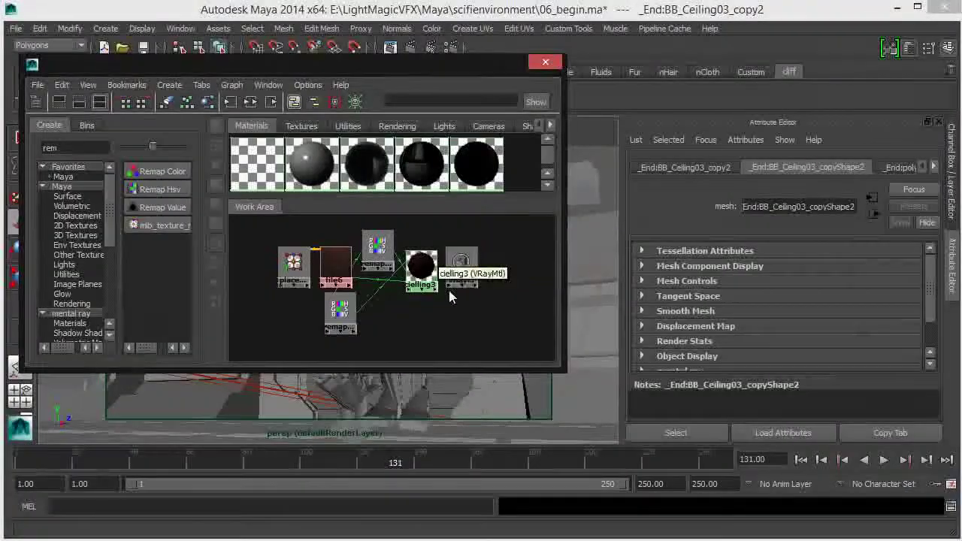
Spread out the cielling3 shading network, separating file6 and its placement node from the remapHsv and material nodes.
drag(460, 269, 520, 257)
drag(294, 263, 242, 258)
drag(335, 267, 278, 263)
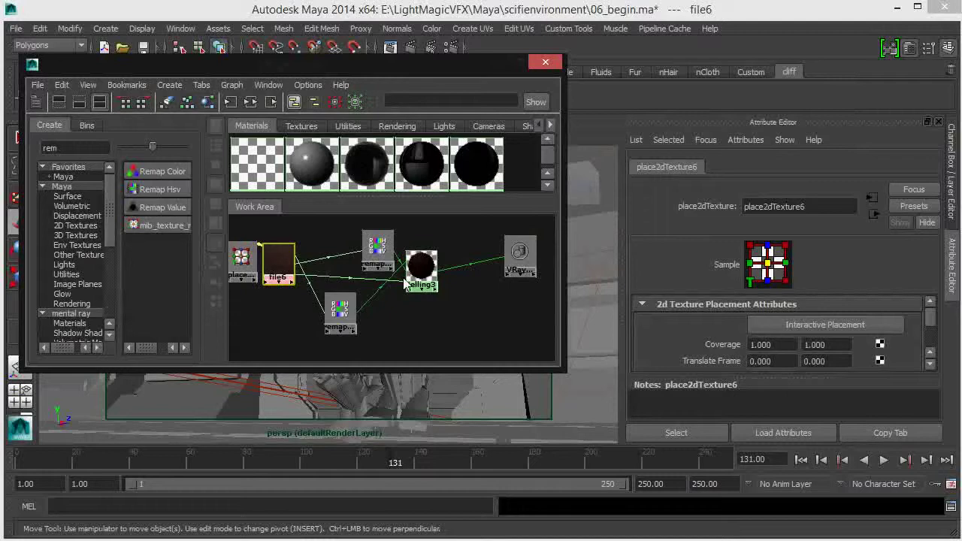
drag(406, 281, 470, 278)
drag(339, 316, 405, 223)
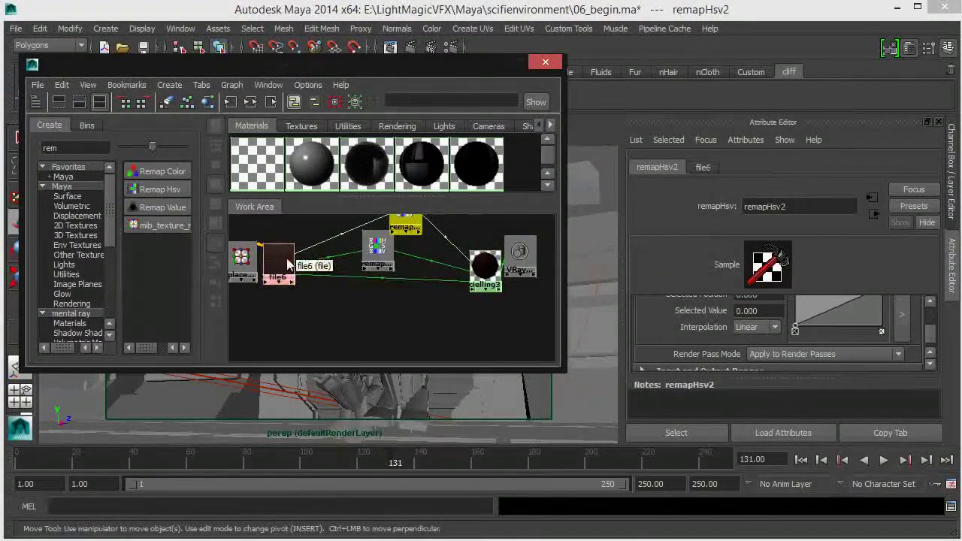
drag(289, 265, 310, 265)
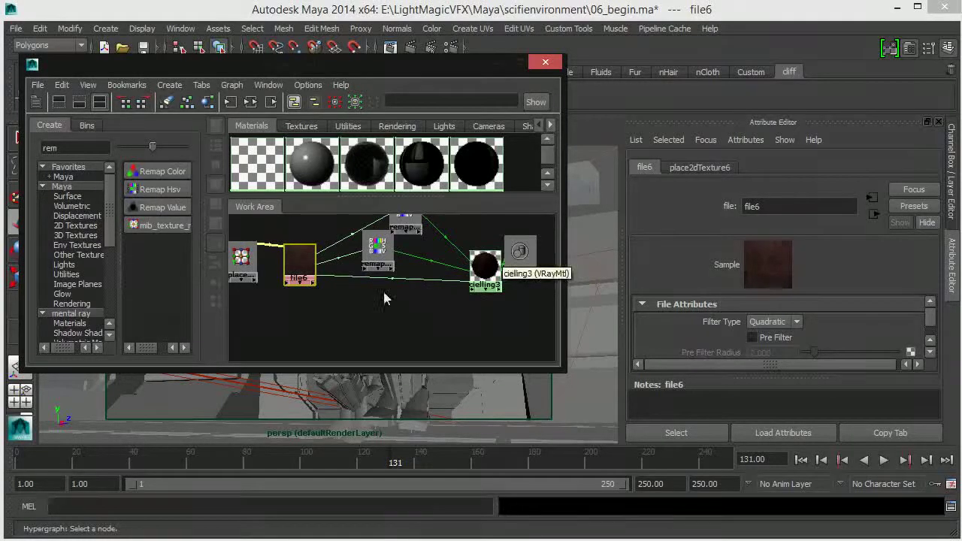
drag(241, 258, 249, 263)
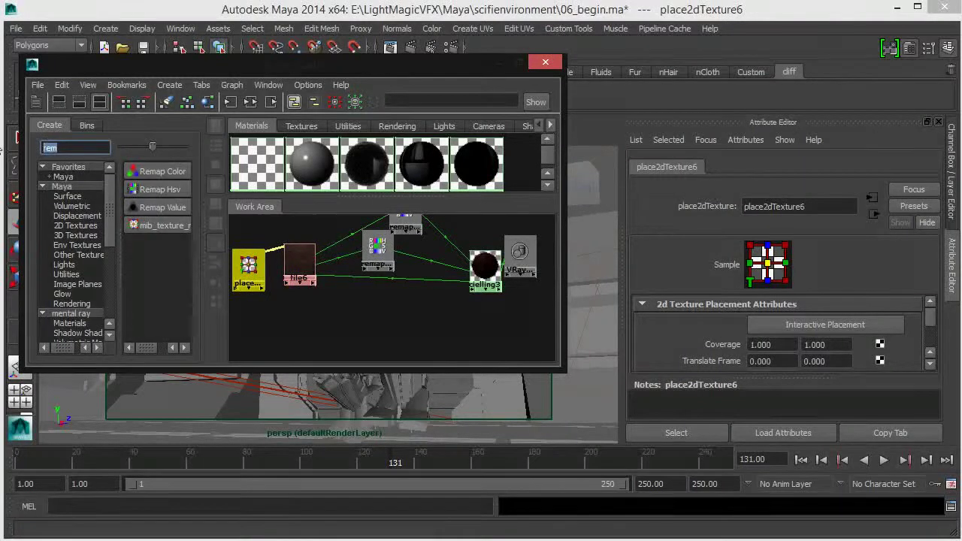
Create a Layered Texture node and place it in free space below the file6 and remapHsv nodes.
text(layered)
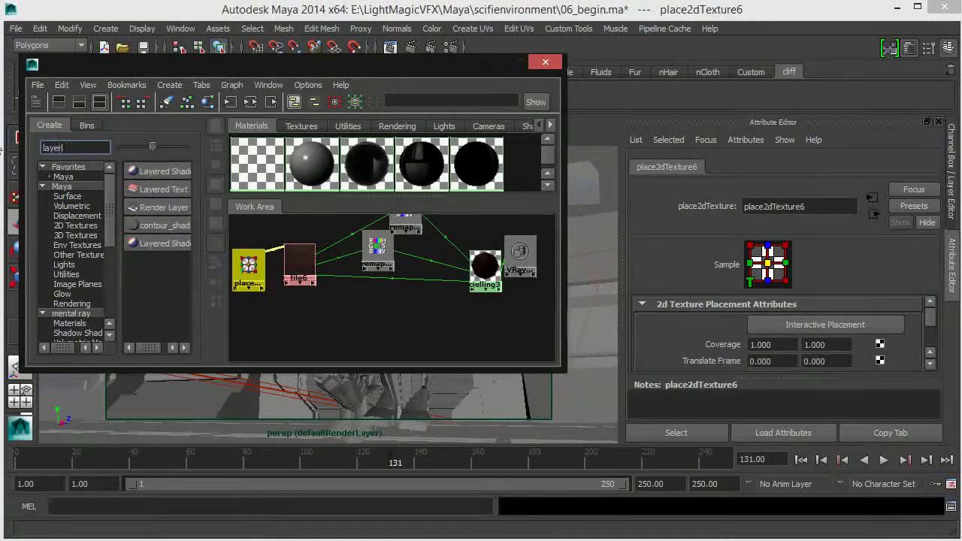
click(169, 190)
drag(251, 267, 331, 312)
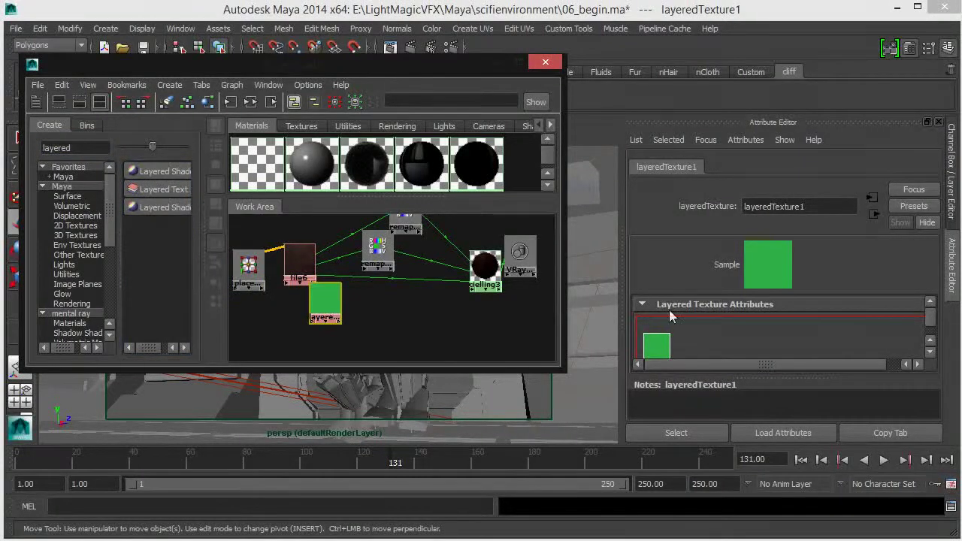
scroll(929, 315, down, 2)
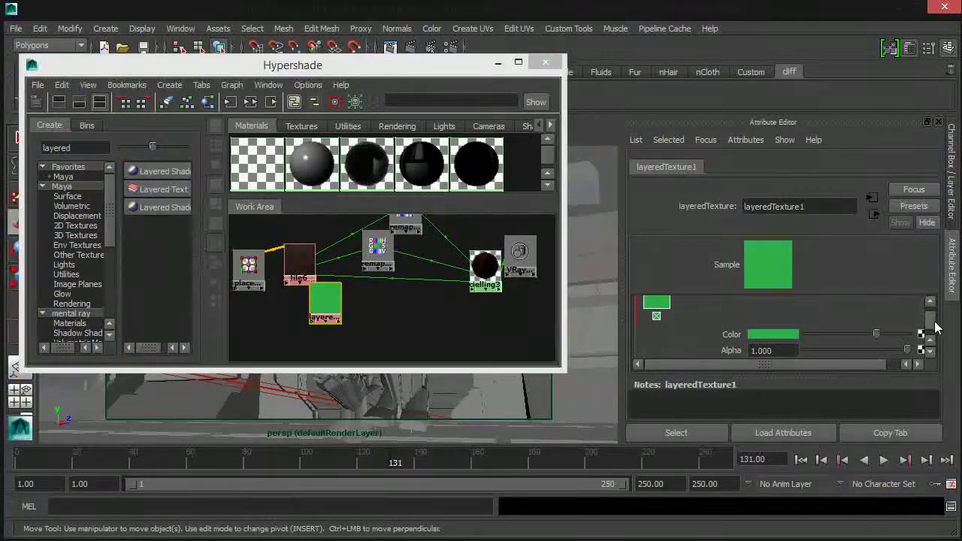
drag(326, 301, 361, 309)
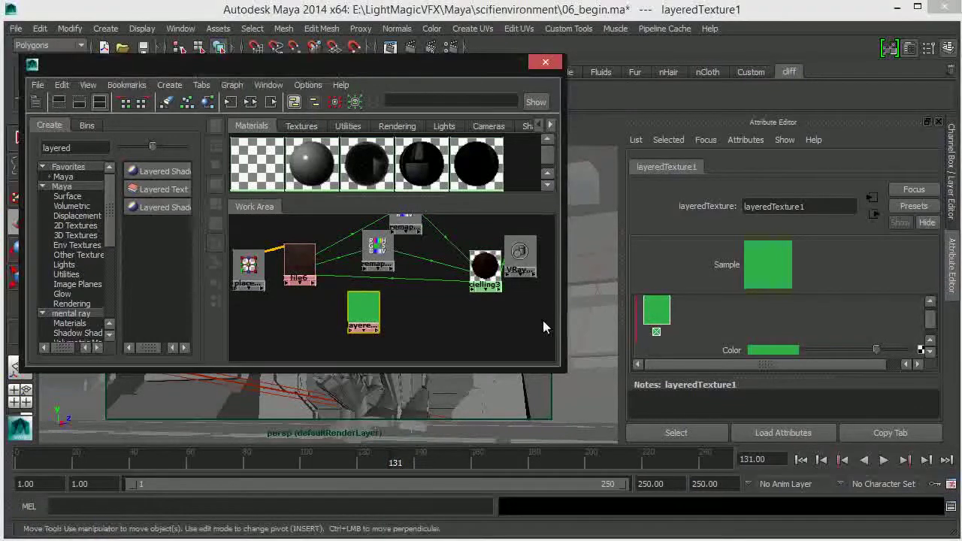
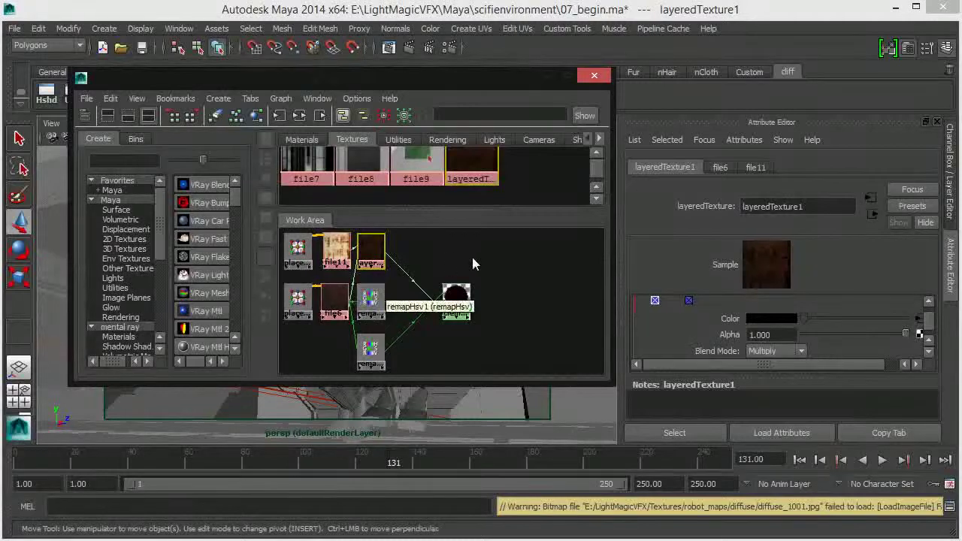
Move the cielling3 material node away from the remapHsv nodes and list the scene's materials in the Hypershade.
click(478, 257)
drag(456, 300, 470, 301)
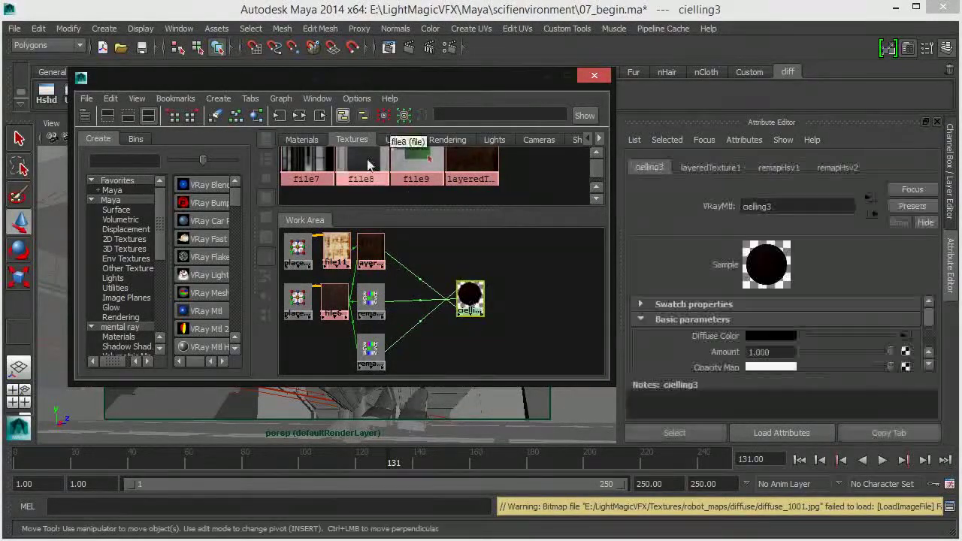
click(305, 140)
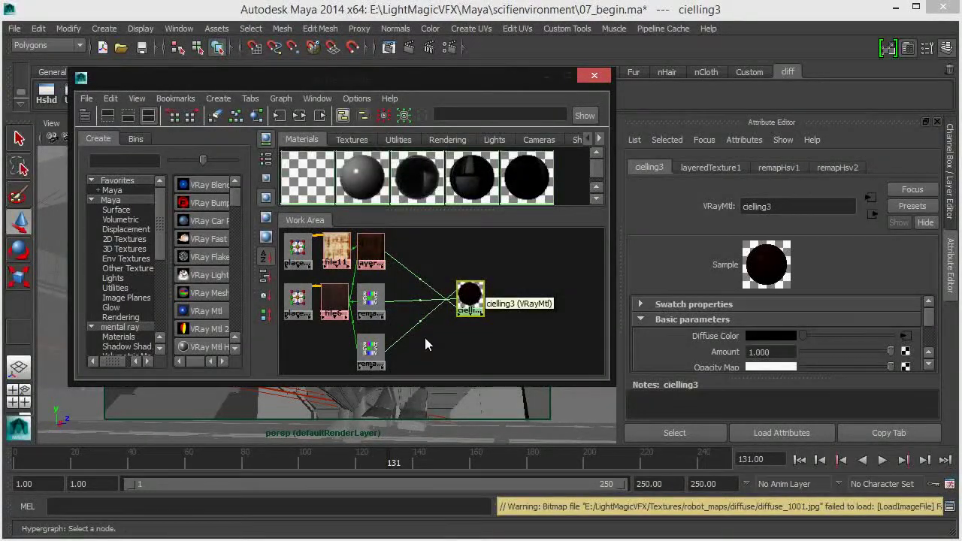
drag(496, 75, 496, 72)
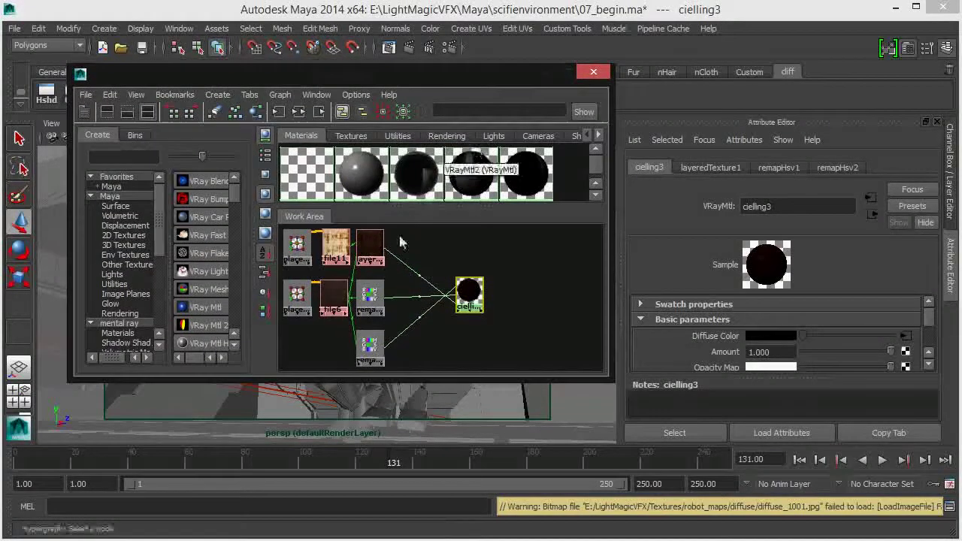
Review the file11 and file6 inputs of layeredTexture1 and set its selected Multiply layer's alpha to 0.971.
click(369, 254)
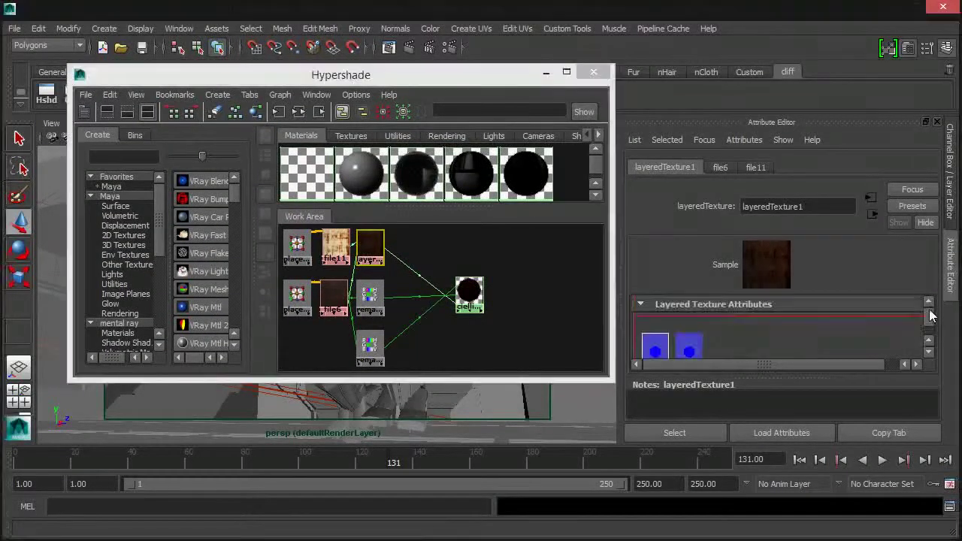
click(347, 260)
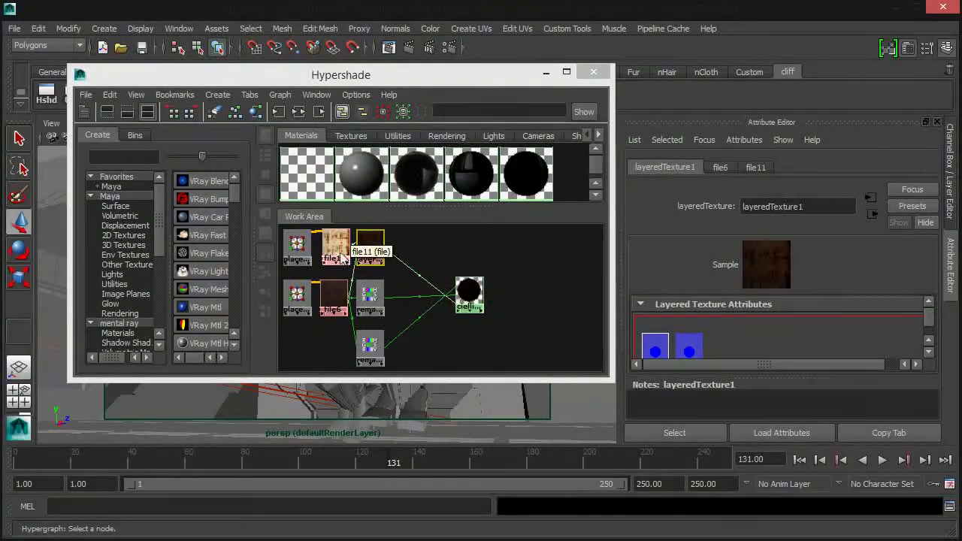
click(335, 303)
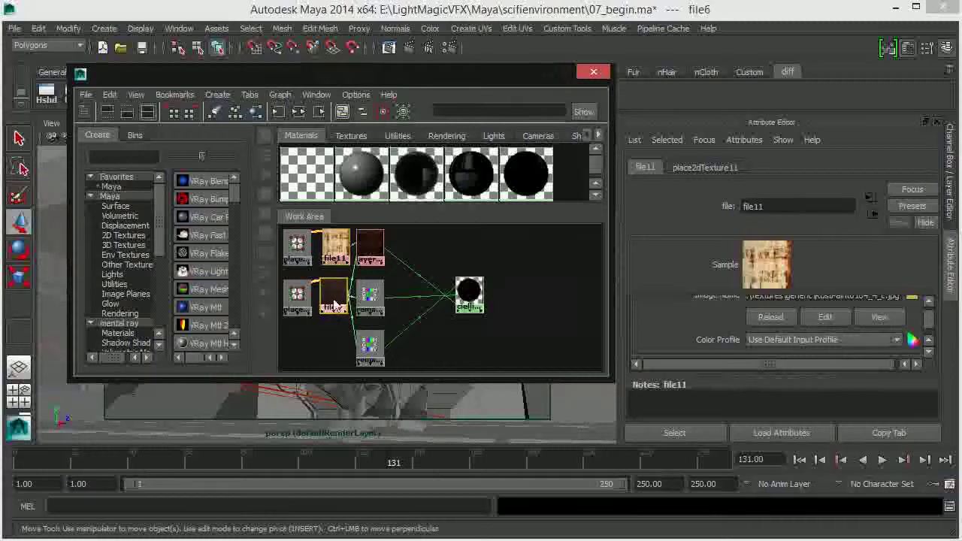
click(366, 250)
drag(929, 318, 904, 322)
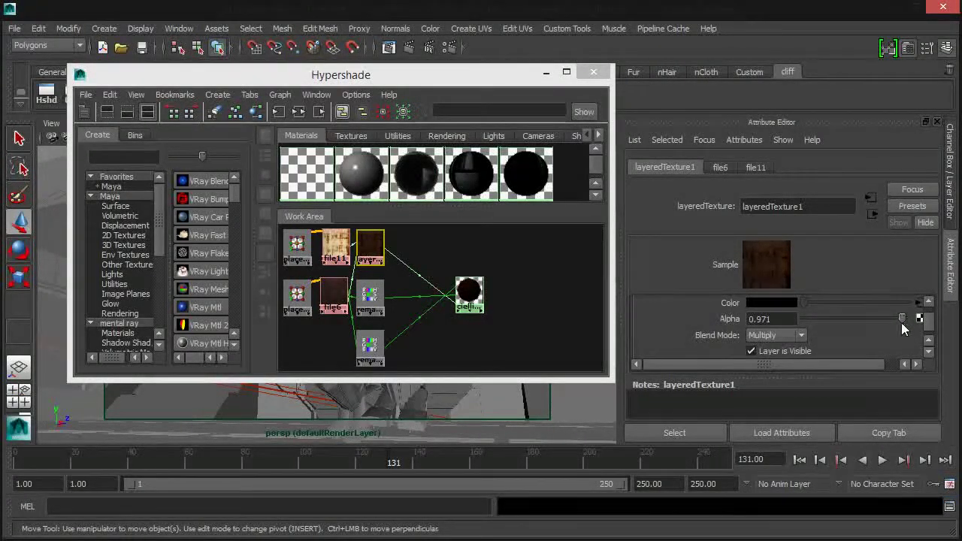
click(523, 256)
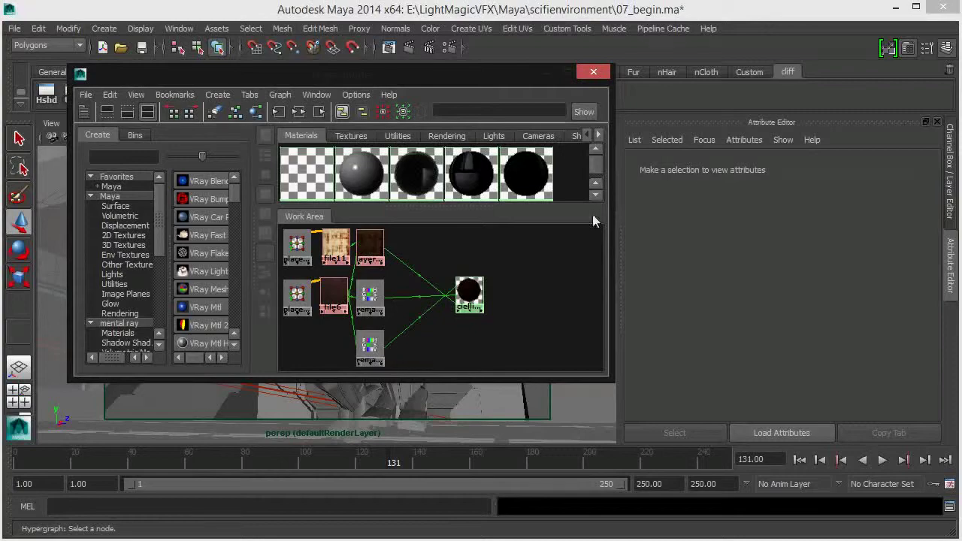
Clear the Hypershade out of the way, select the BB_Wall01 mesh and mark a render region over the left part of the V-Ray frame.
drag(486, 77, 605, 78)
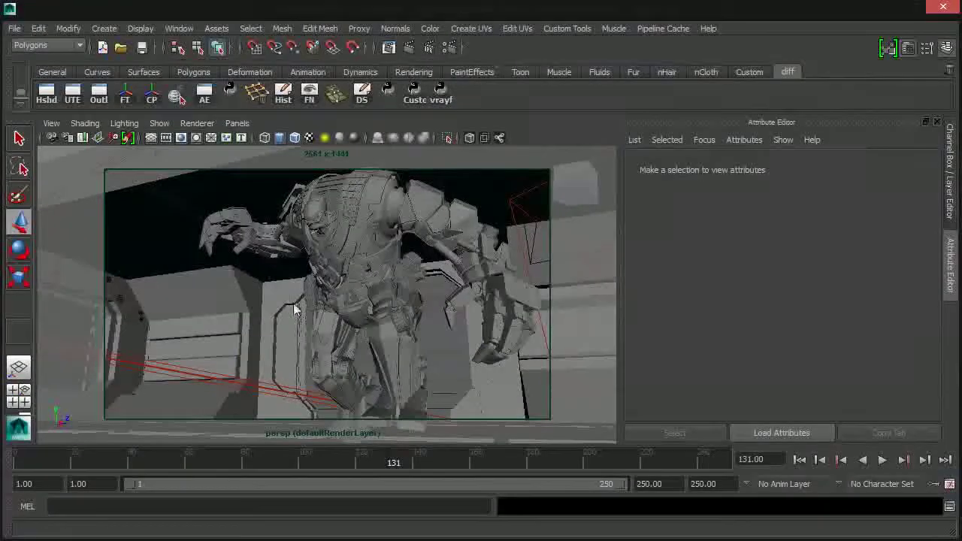
click(208, 303)
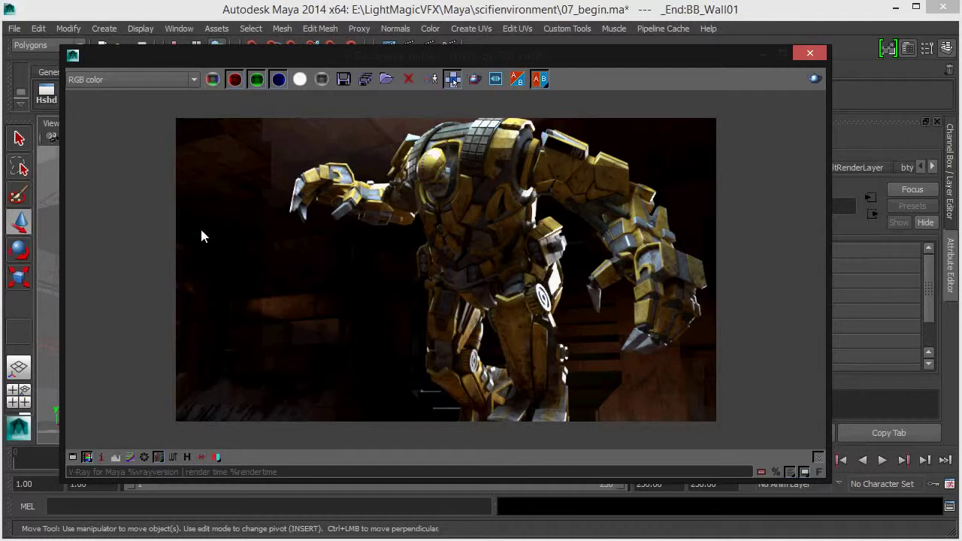
click(475, 79)
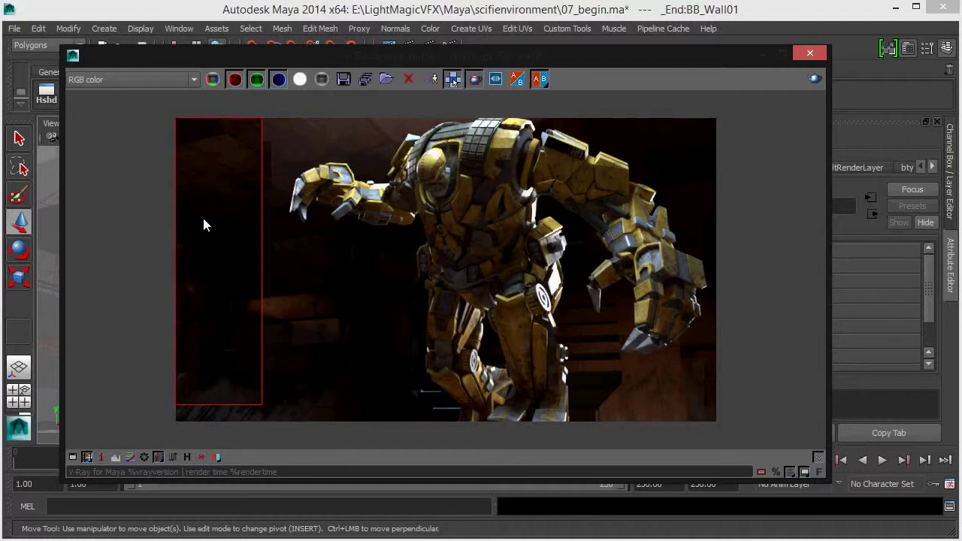
drag(177, 134, 275, 416)
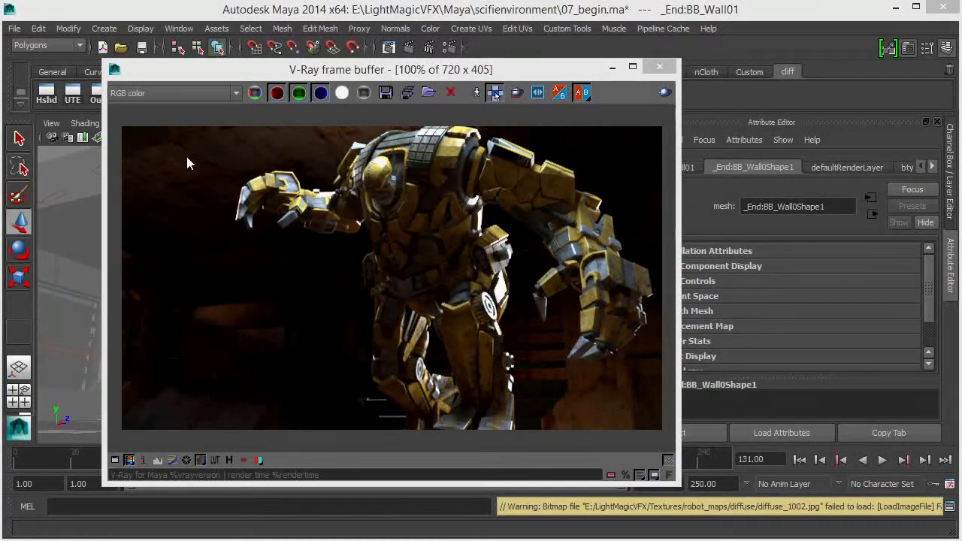
Examine the rendered ceiling texture and the robot's raised arm up close, and close the V-Ray frame buffer.
scroll(188, 158, up, 2)
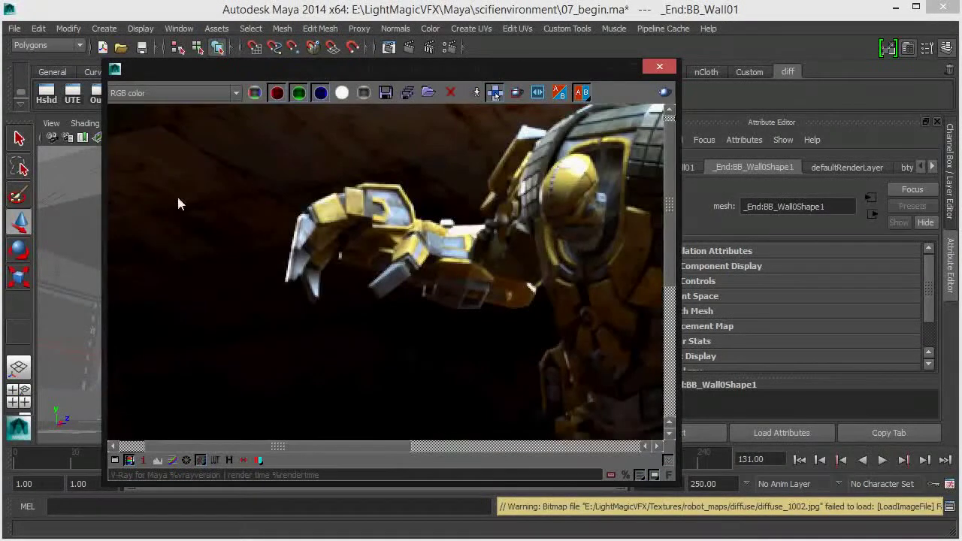
scroll(254, 239, down, 2)
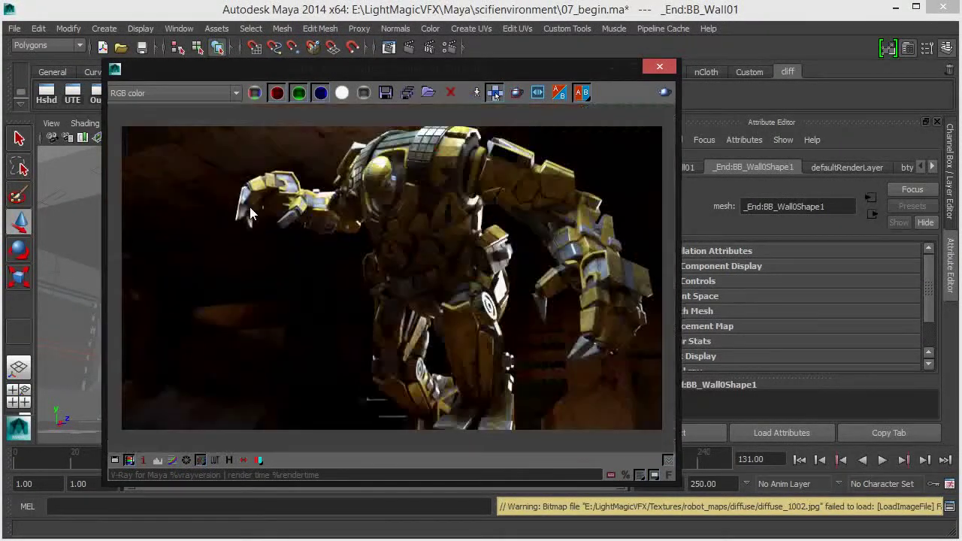
scroll(193, 159, up, 2)
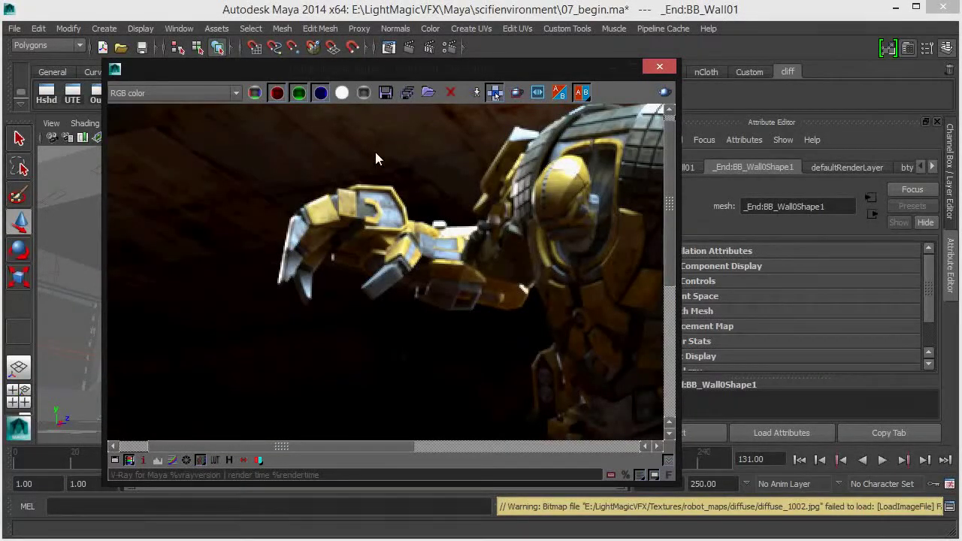
scroll(377, 159, down, 2)
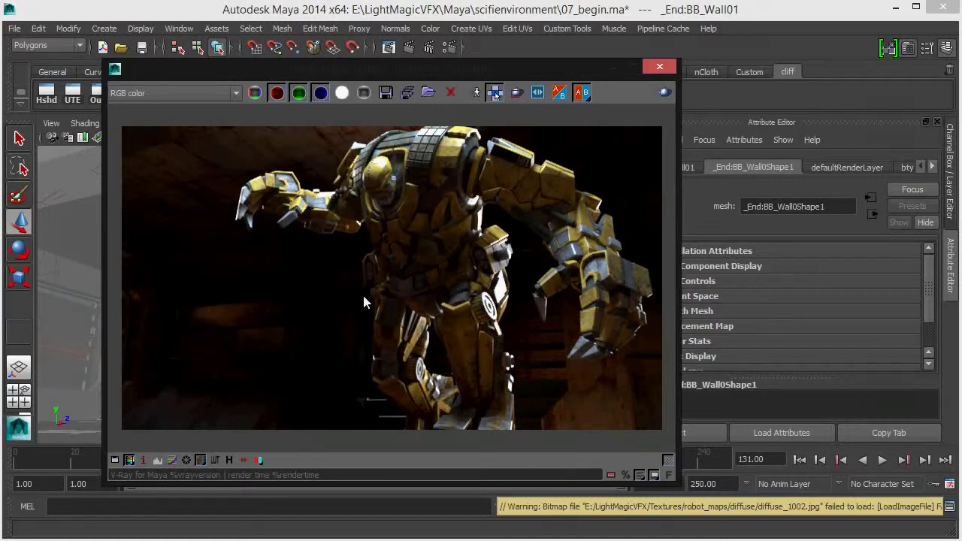
scroll(316, 233, down, 1)
scroll(323, 226, up, 1)
click(659, 66)
Review the V-Ray image output settings and the light cache's From File options, including its file chooser, and put Render Settings away.
click(449, 48)
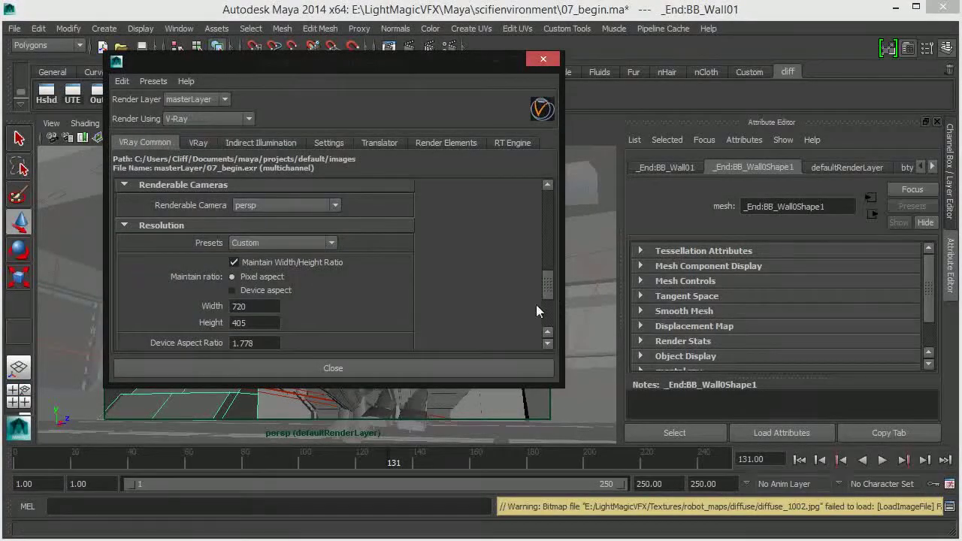
drag(550, 285, 549, 199)
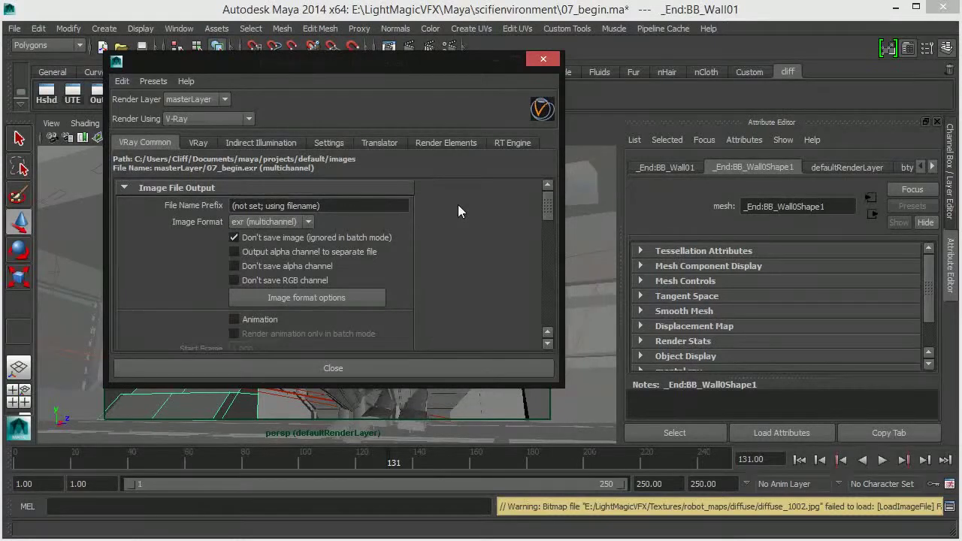
scroll(458, 204, down, 8)
click(265, 142)
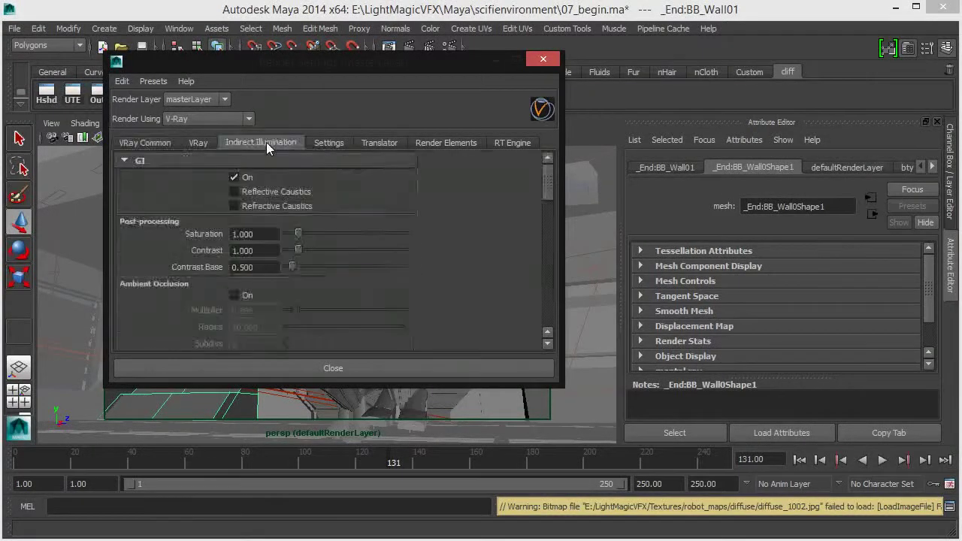
scroll(394, 215, down, 10)
scroll(406, 224, down, 5)
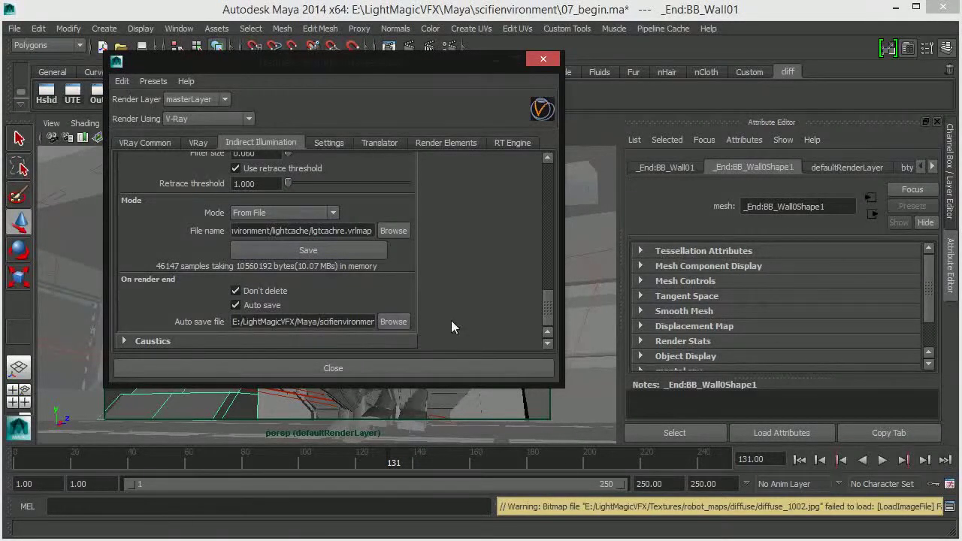
click(397, 233)
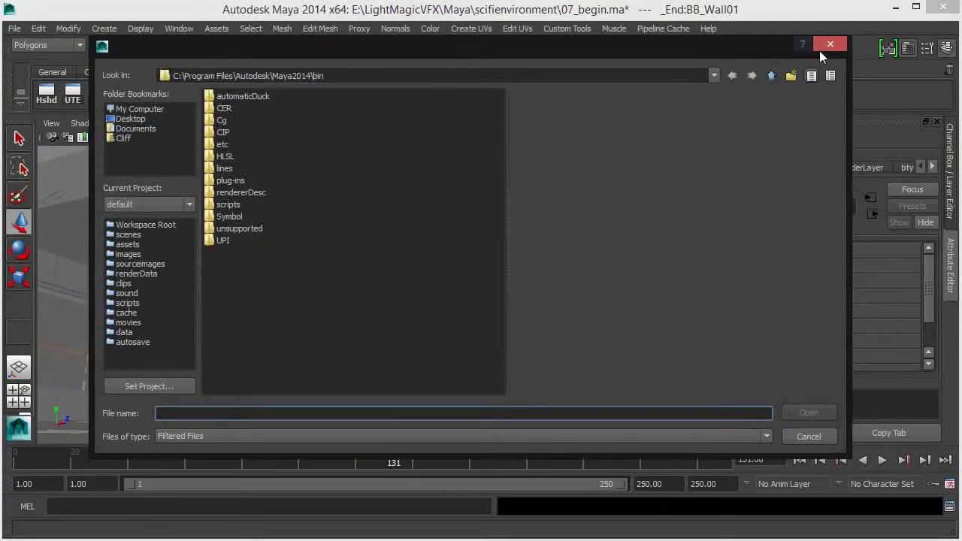
click(828, 46)
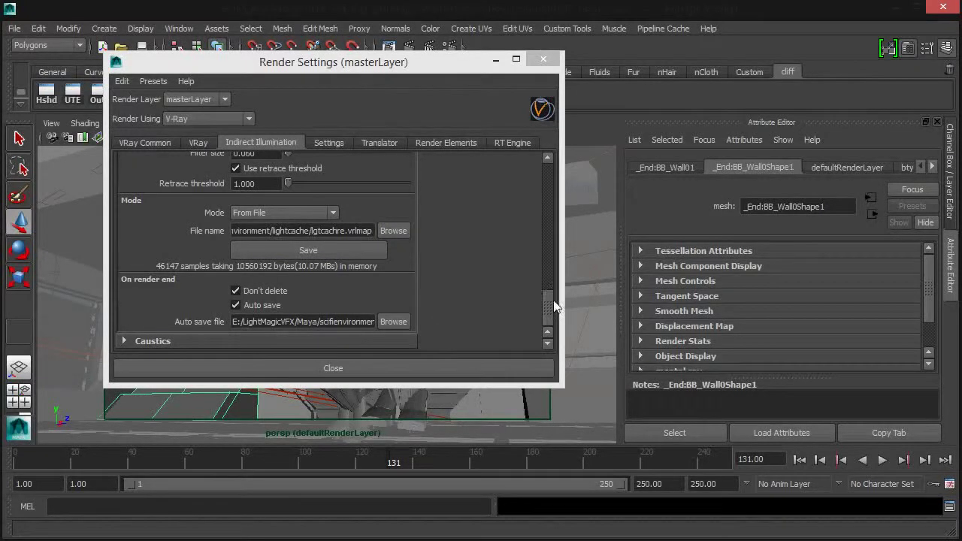
scroll(553, 300, up, 5)
drag(553, 299, 551, 188)
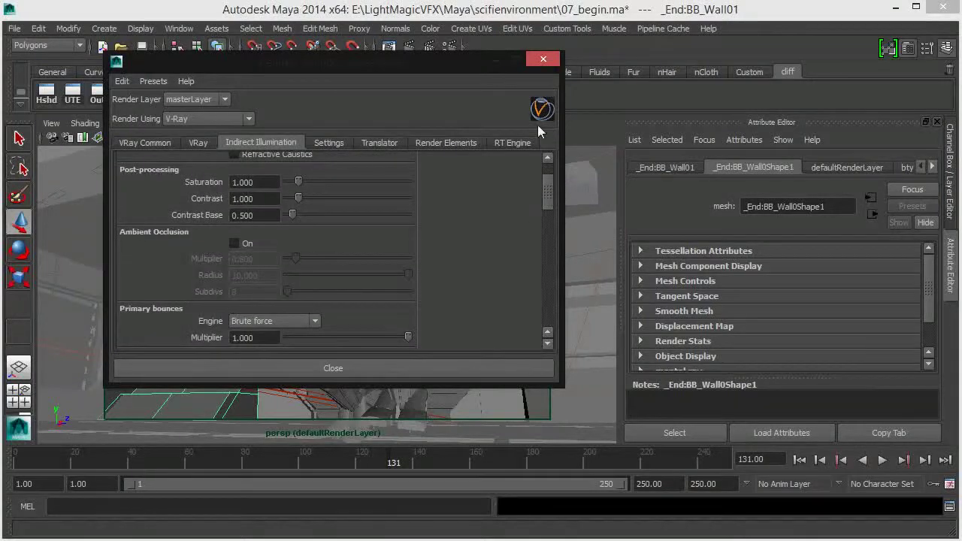
click(493, 61)
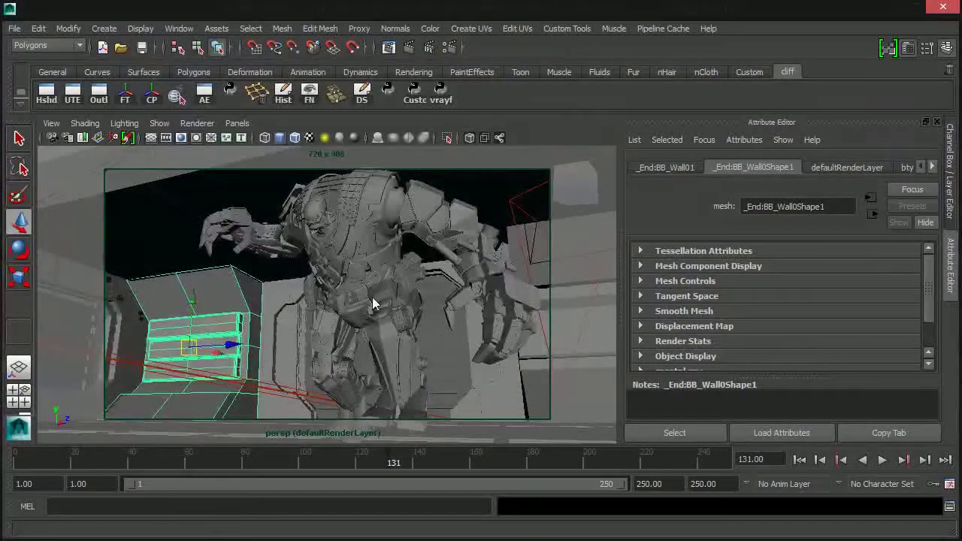
Try Irradiance map as the GI primary bounces engine and restore Brute force.
click(449, 47)
scroll(556, 181, up, 2)
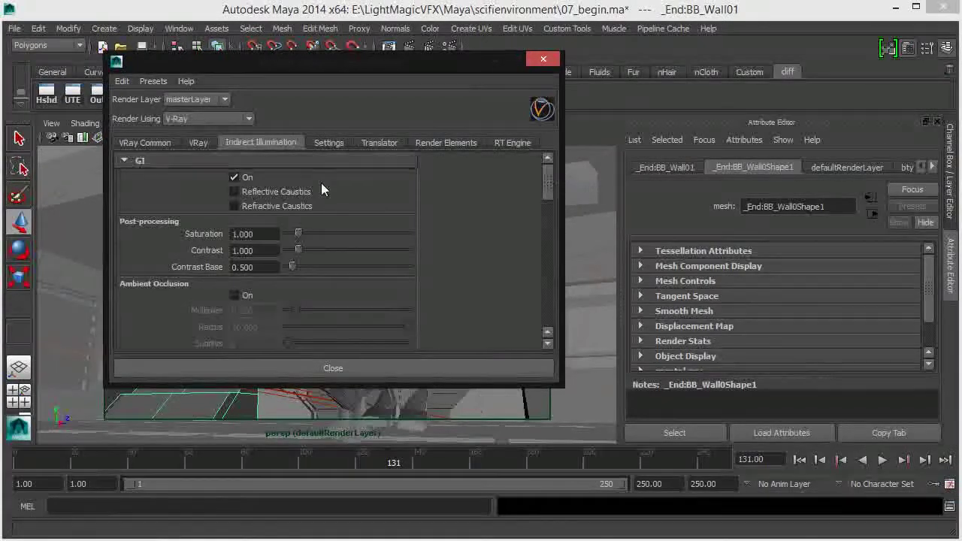
scroll(317, 248, down, 5)
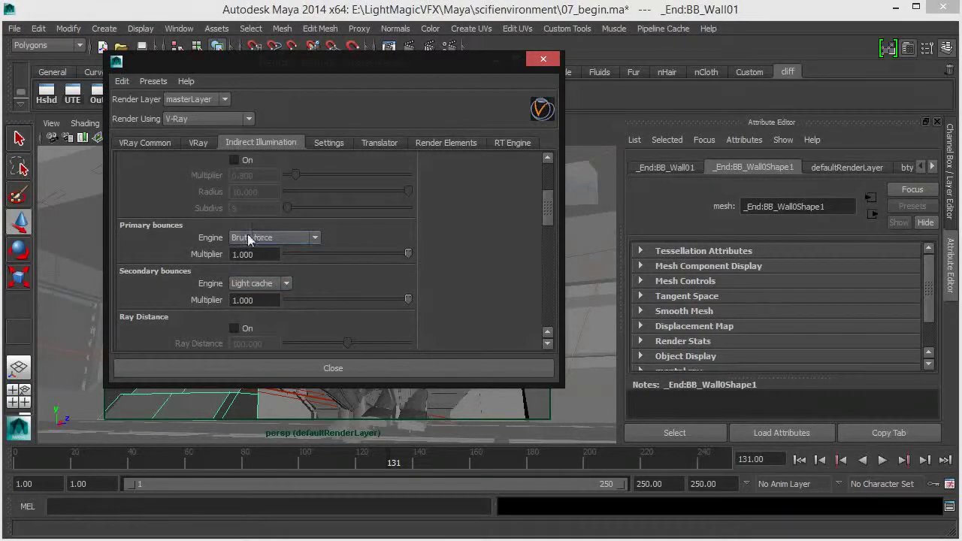
click(305, 239)
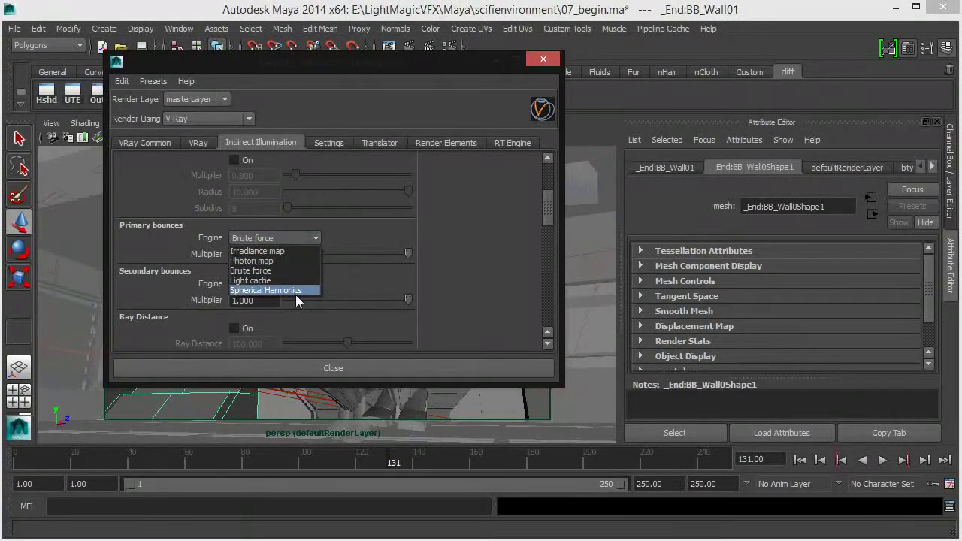
click(303, 251)
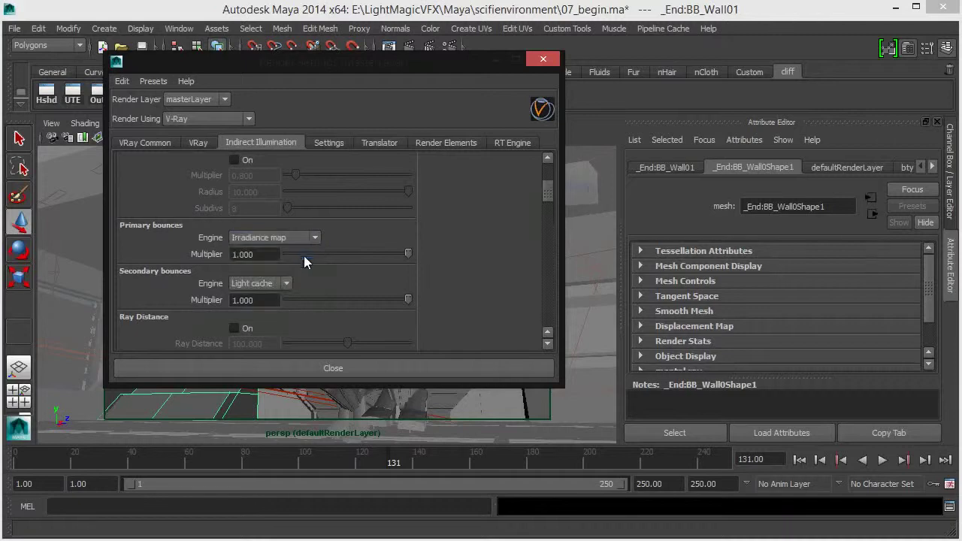
click(315, 238)
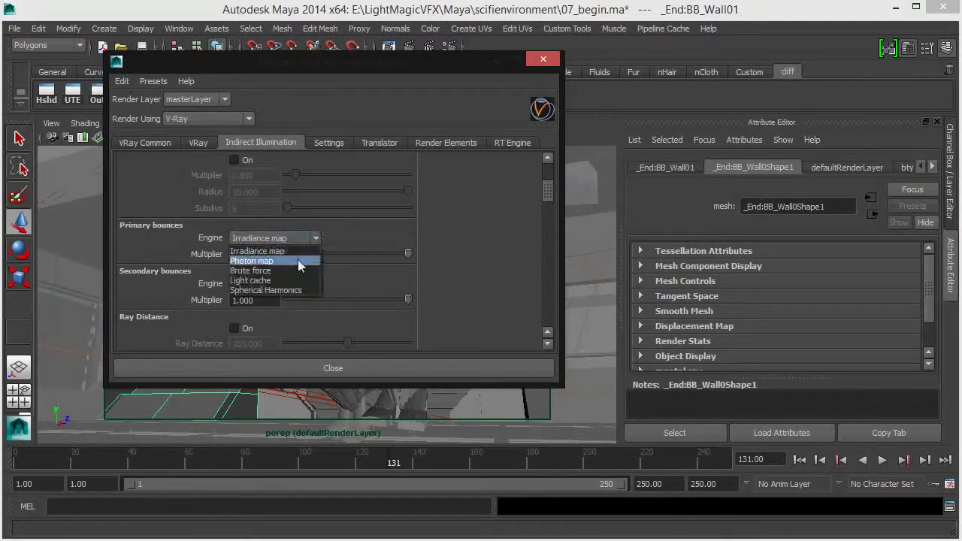
click(288, 269)
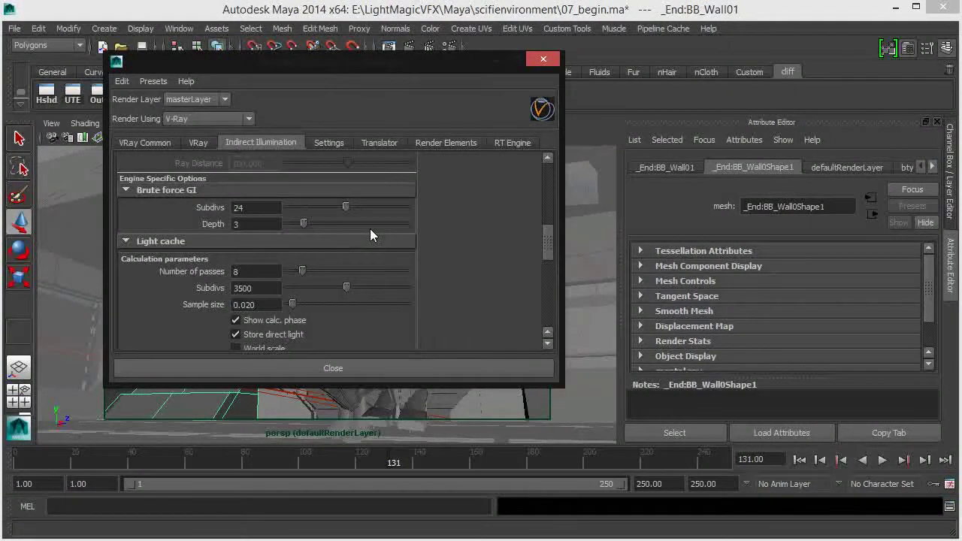
Review the Brute force, light cache and bounce engine settings for GI, and close Render Settings.
scroll(370, 228, up, 2)
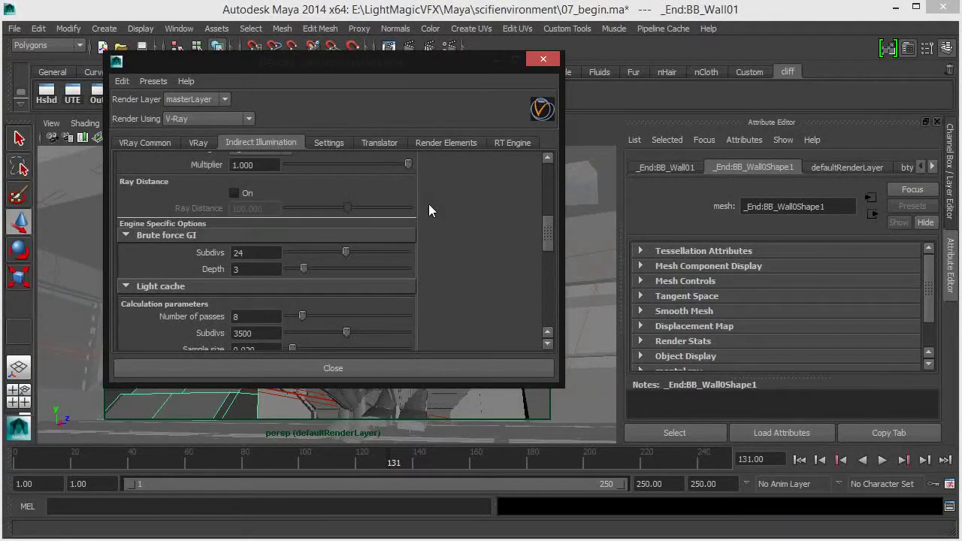
scroll(428, 203, up, 4)
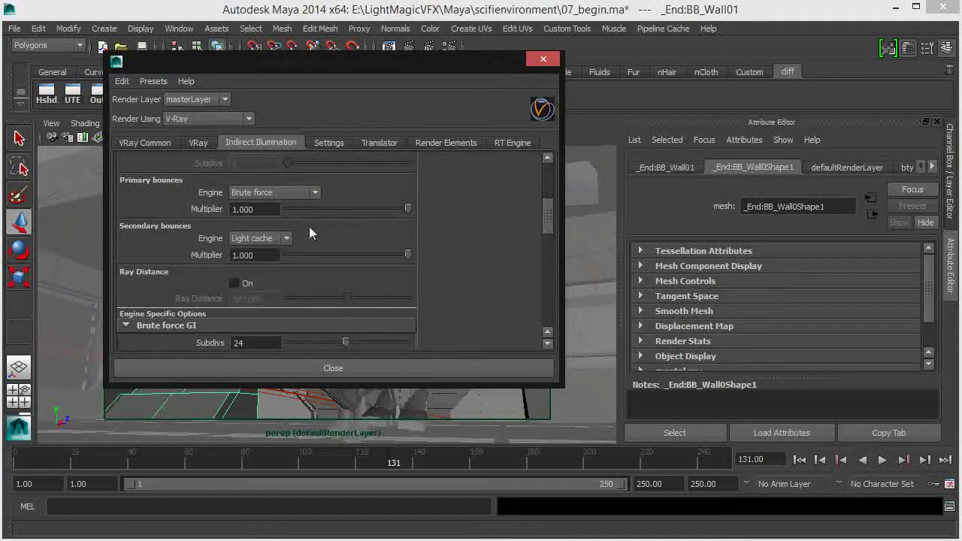
scroll(445, 203, up, 10)
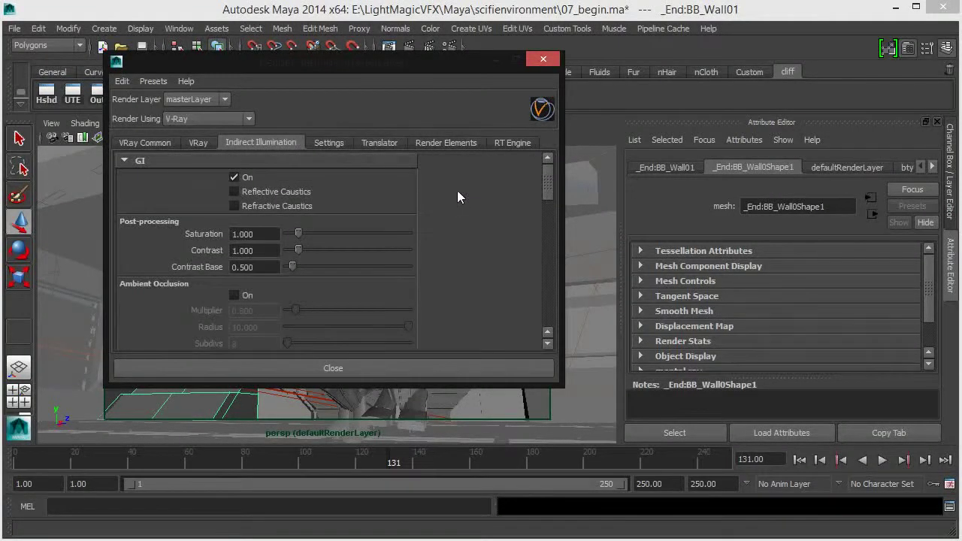
click(543, 58)
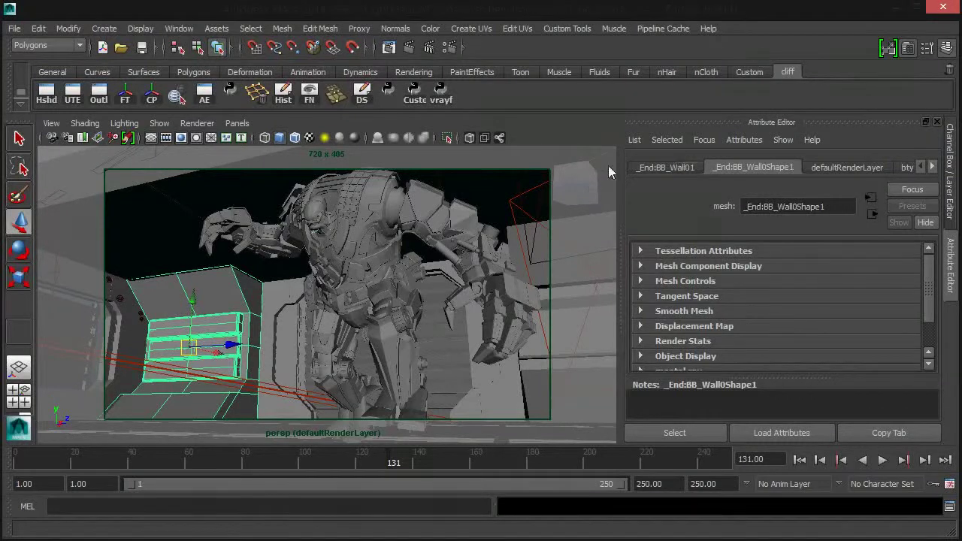
Review the available Alembic Cache commands and pick the ceiling piece above the wall niche in the viewport.
click(676, 28)
mouse_move(714, 52)
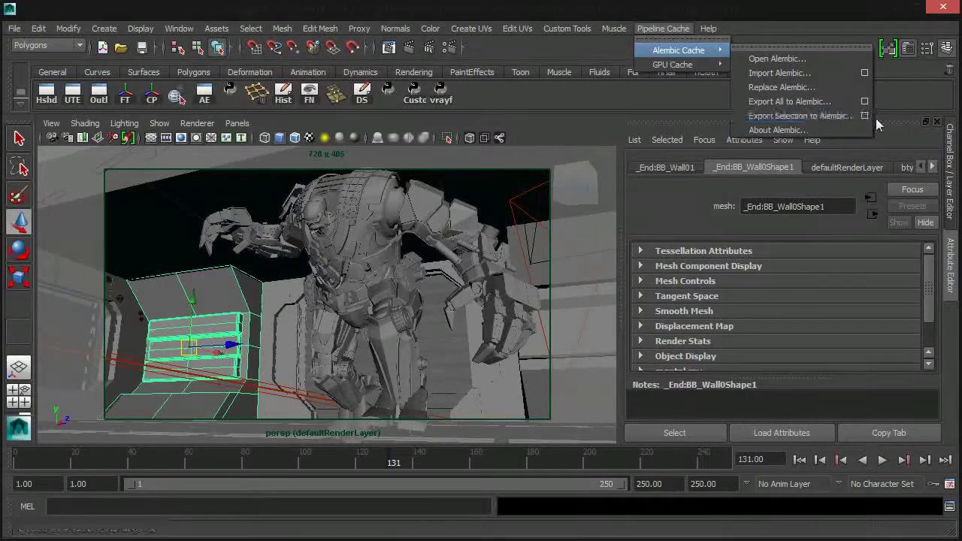
click(184, 257)
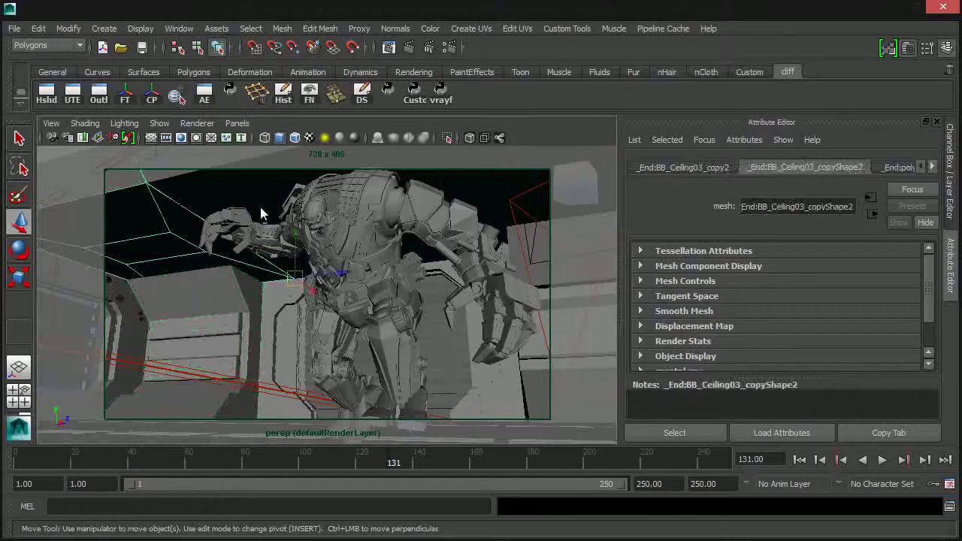
click(673, 28)
mouse_move(680, 53)
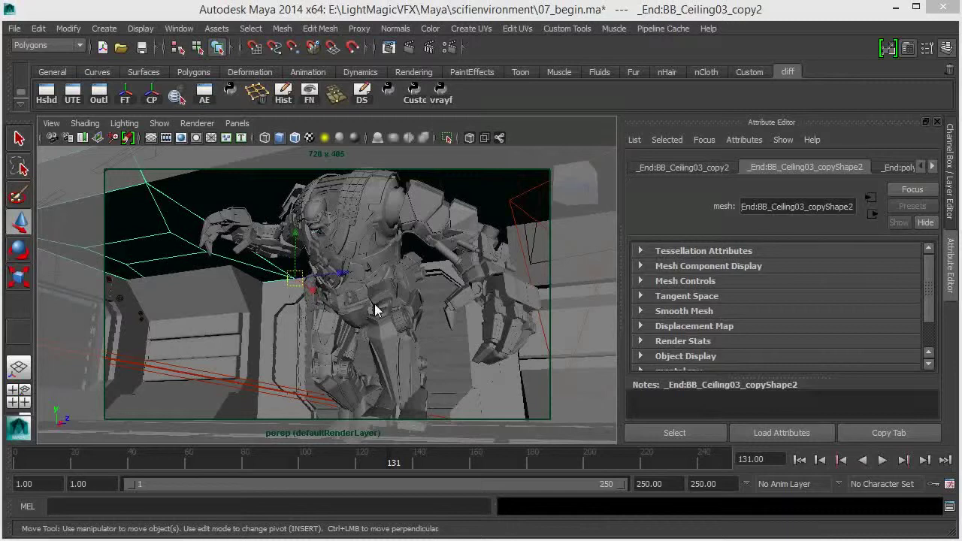
Select the current view's persp camera, verify it in the Outliner, and close the Outliner.
click(56, 139)
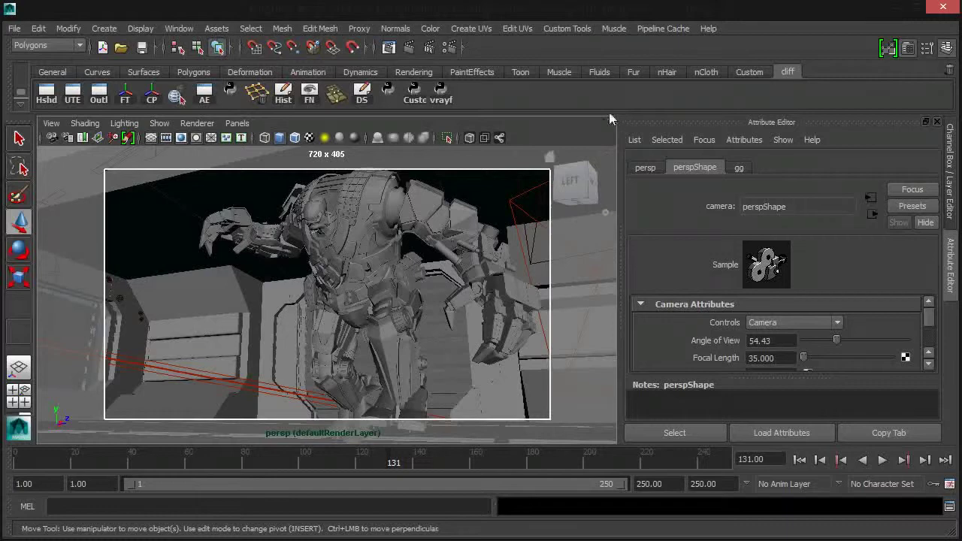
click(72, 94)
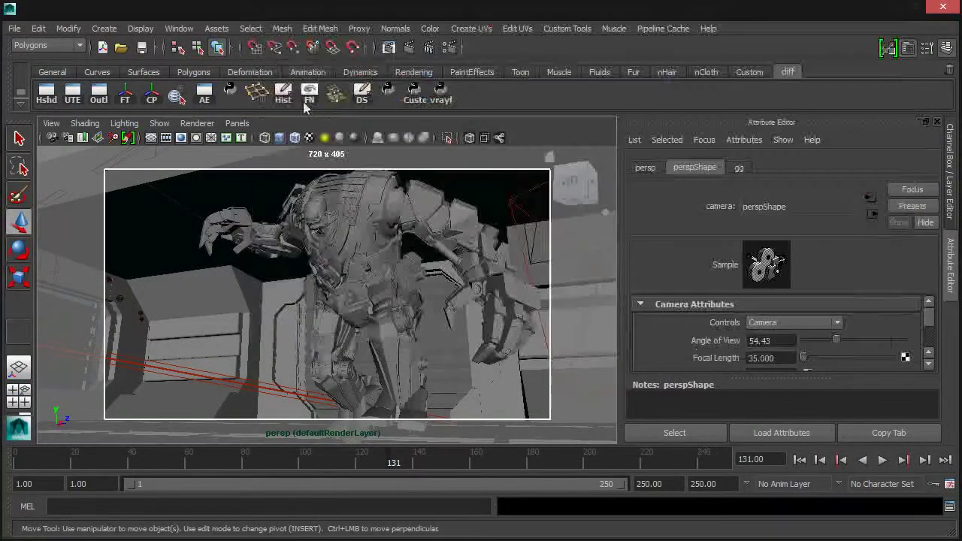
click(99, 94)
drag(321, 95, 717, 78)
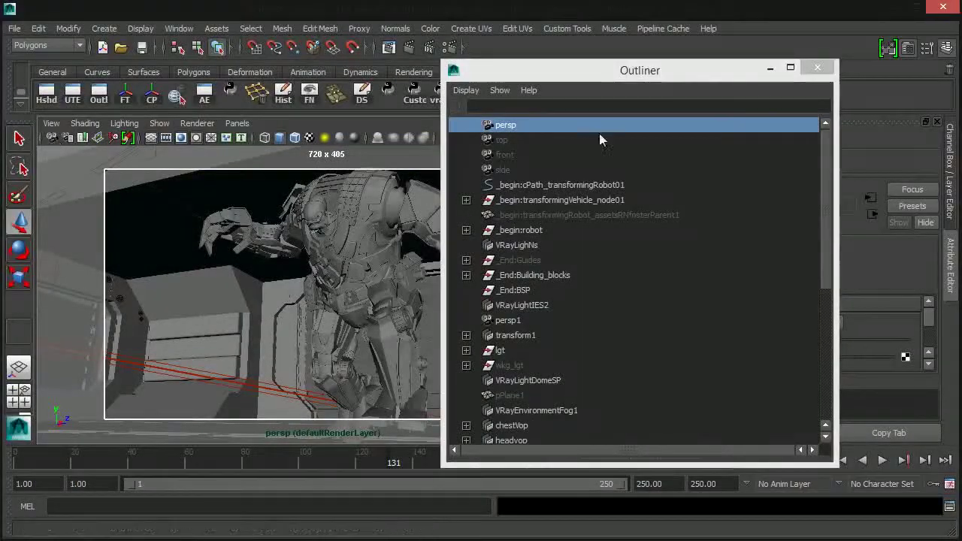
click(533, 126)
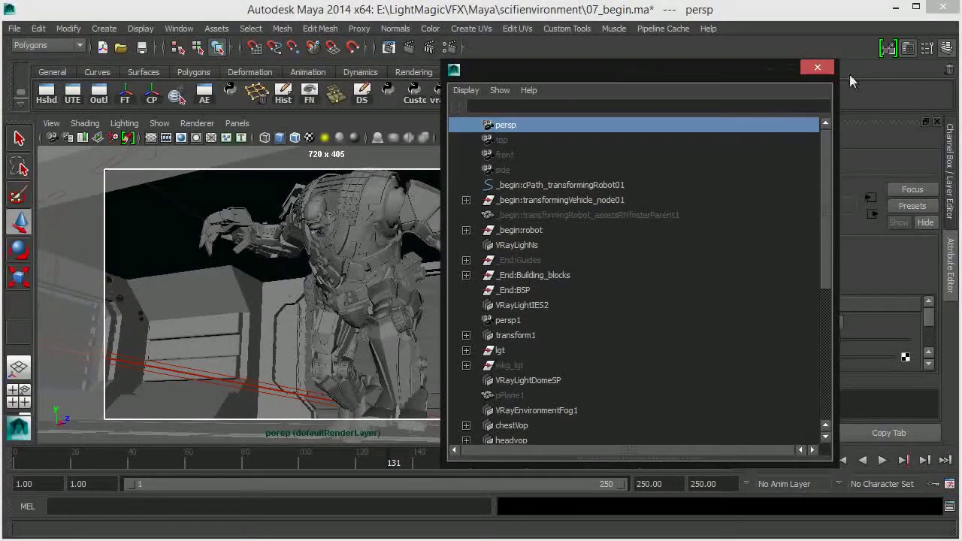
click(822, 68)
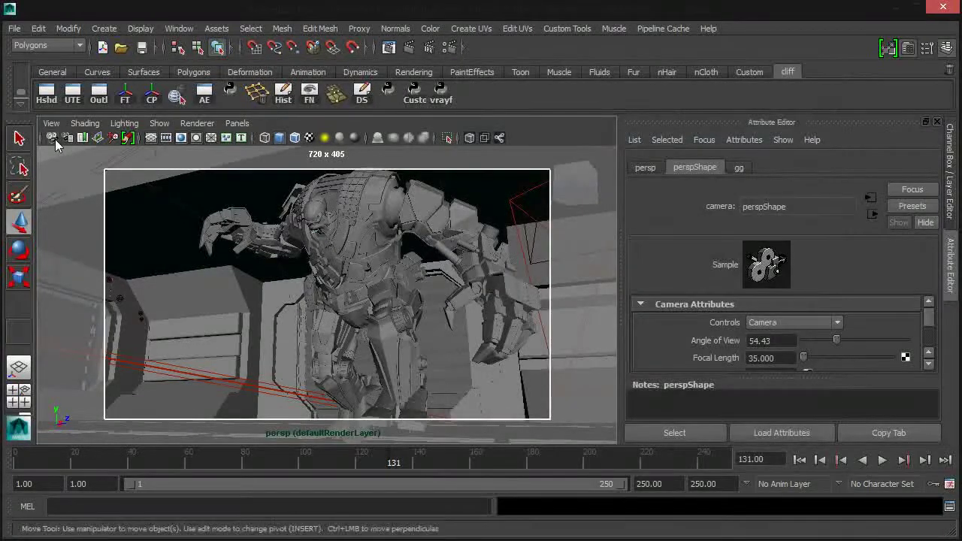
Open the options for exporting the selected camera to Alembic and set a Start/End cache time range of 131 to 131.
click(666, 28)
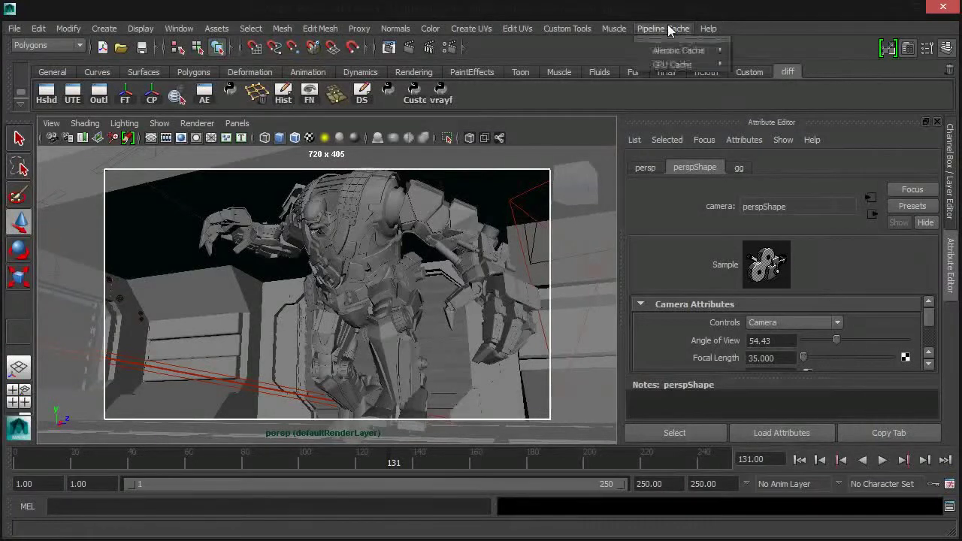
mouse_move(685, 52)
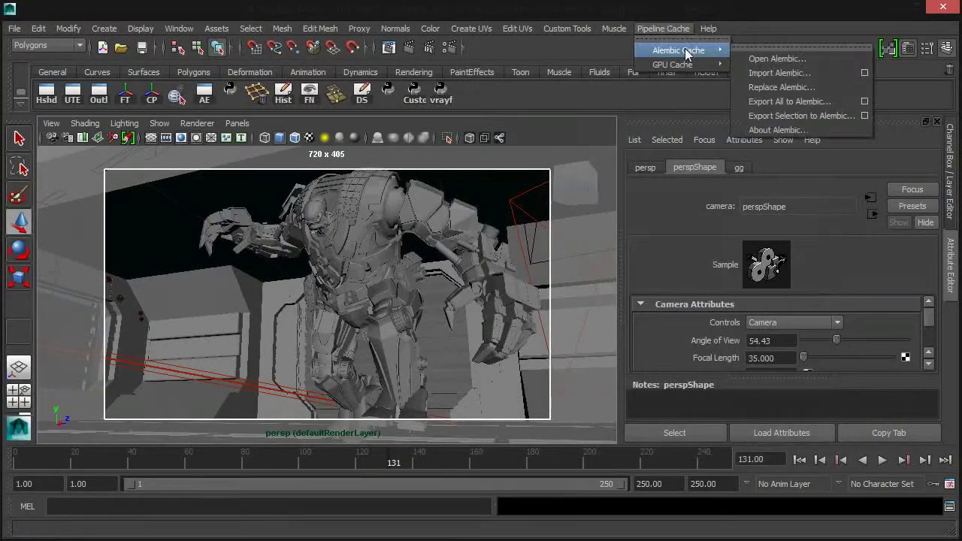
click(865, 116)
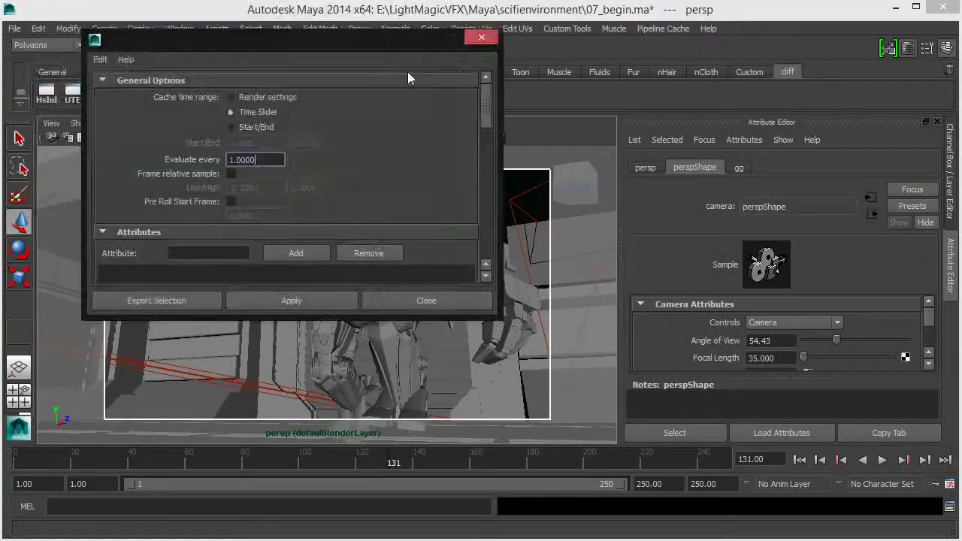
drag(391, 36, 491, 122)
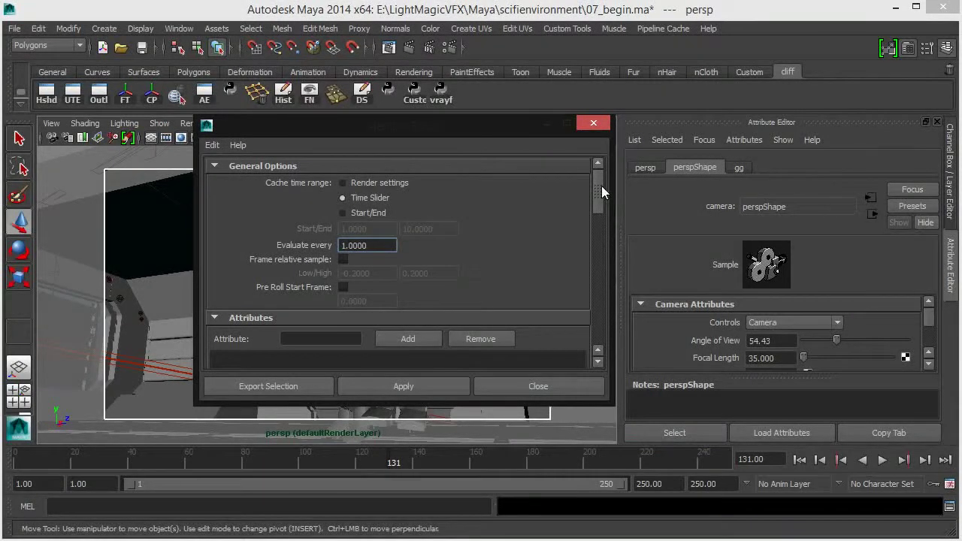
click(345, 214)
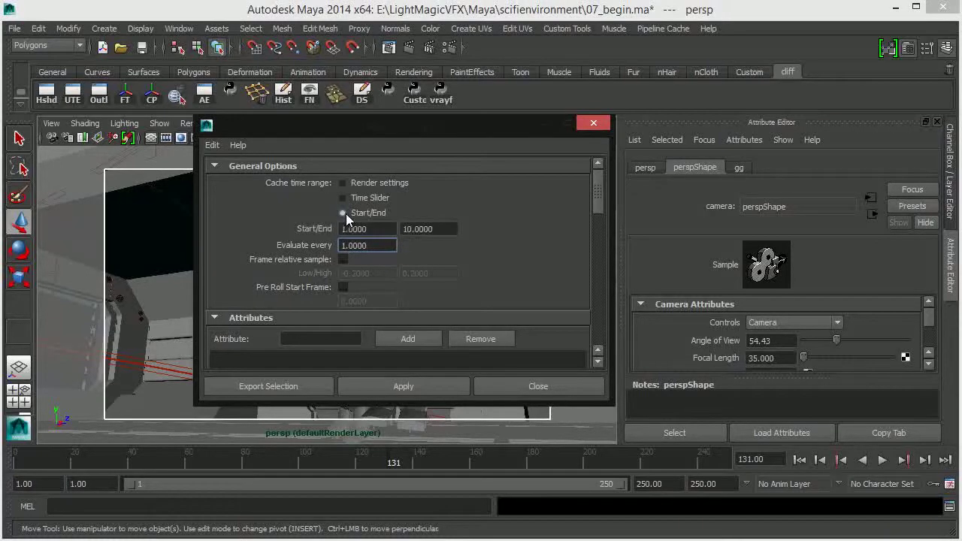
click(387, 228)
text(131)
drag(460, 228, 359, 230)
text(1)
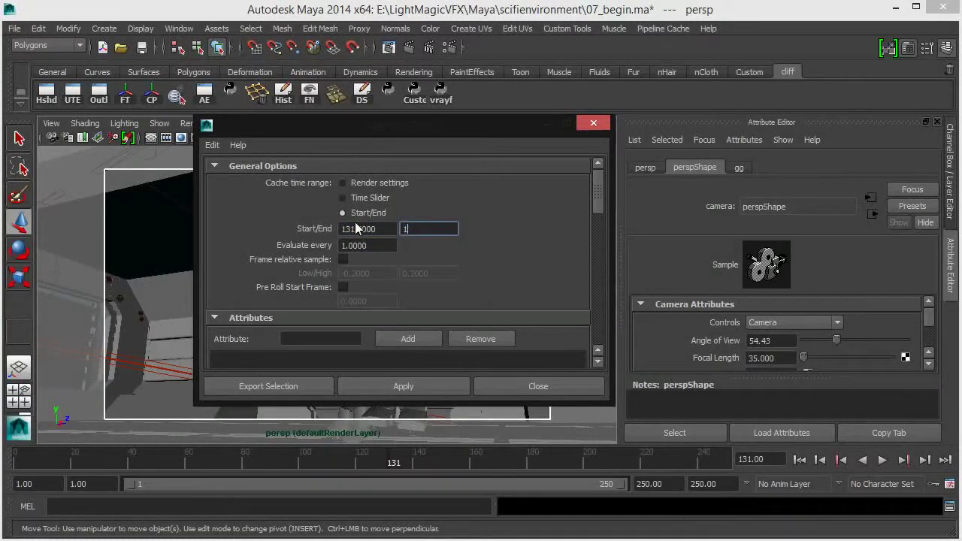
text(5)
key(BackSpace)
text(31)
Enable Verbose, No Normals, Strip Namespaces, Whole Frame Geo, World Space, Write Visibility and Filter Euler Rotations for the Alembic export.
drag(598, 189, 617, 306)
click(360, 220)
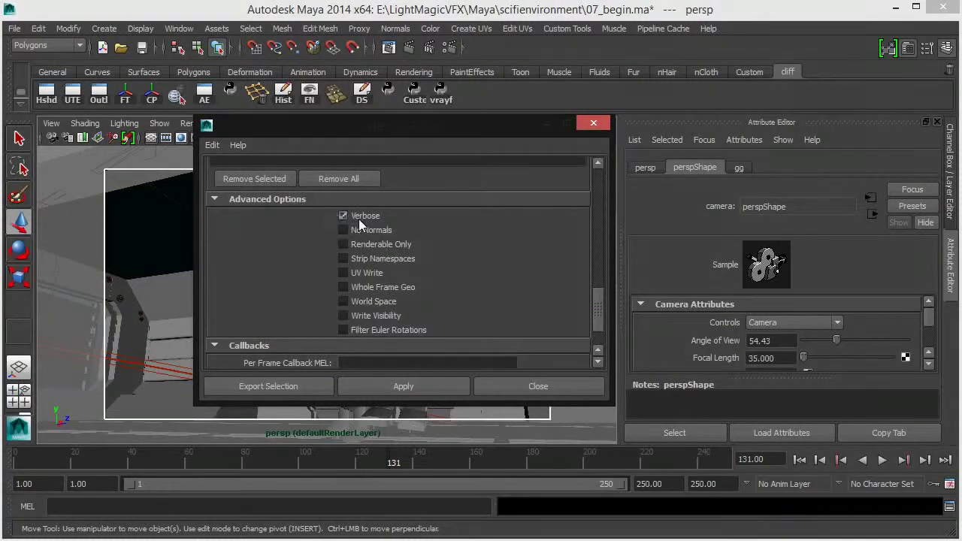
click(376, 230)
scroll(385, 259, down, 2)
click(373, 256)
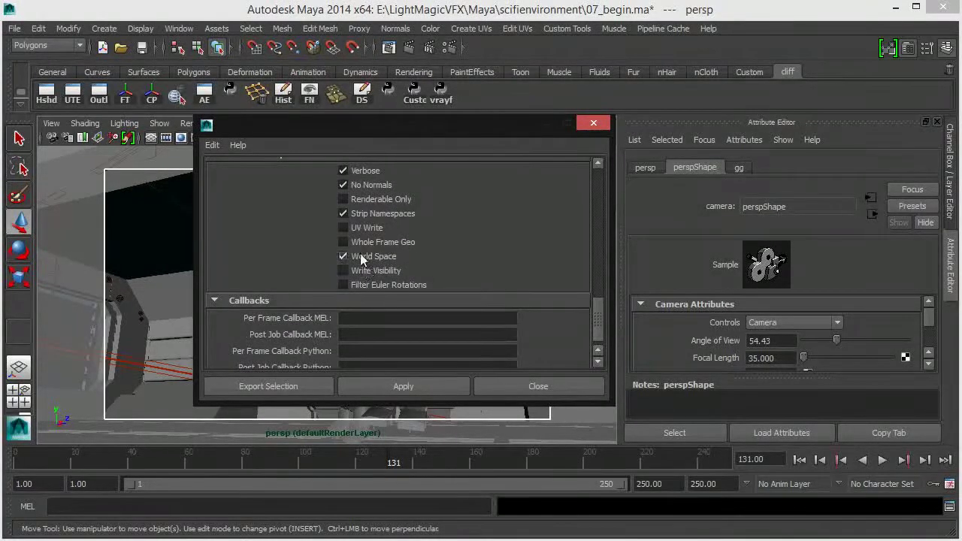
click(372, 242)
click(371, 271)
click(411, 283)
drag(600, 308, 617, 292)
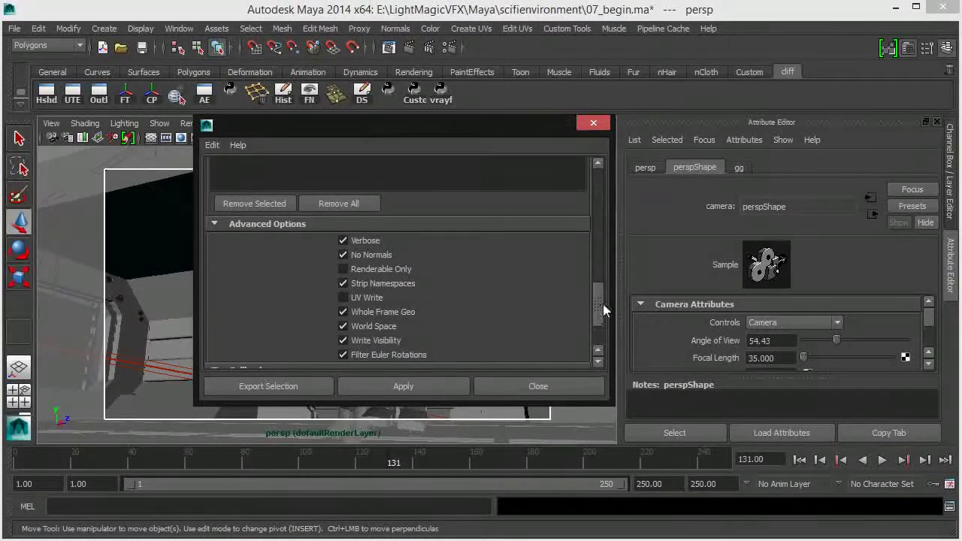
drag(599, 304, 614, 334)
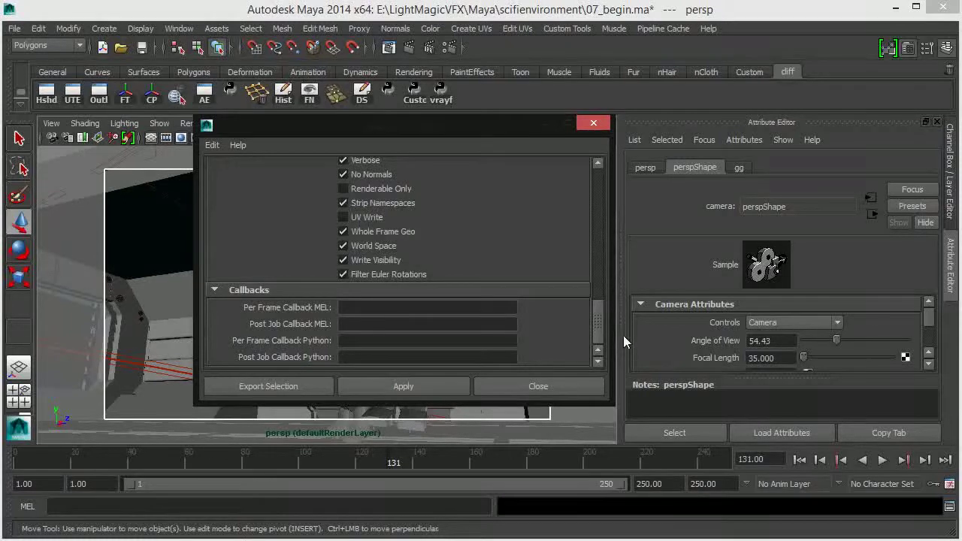
mouse_move(603, 326)
mouse_down()
mouse_move(602, 175)
mouse_move(605, 331)
mouse_up()
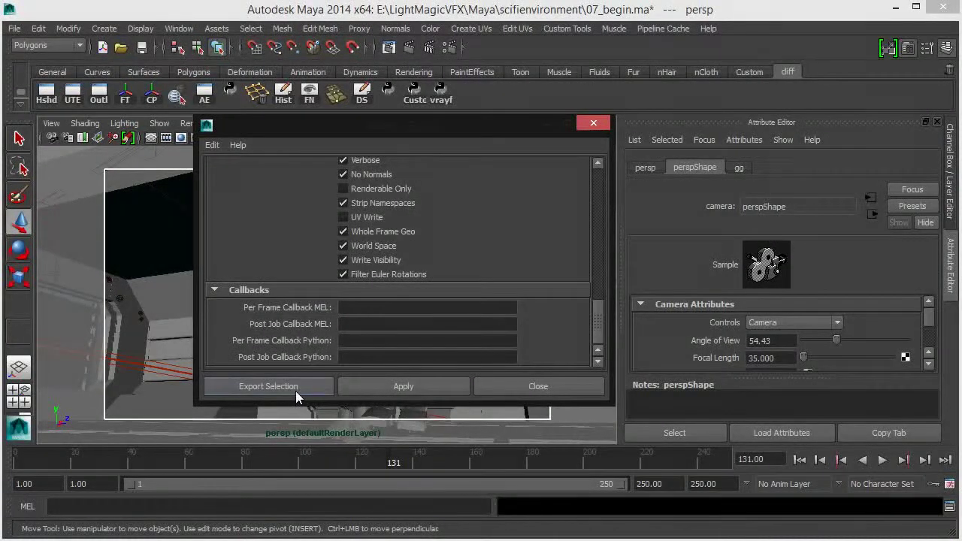
Start the selection's Alembic export and browse to the E:\LightMagicVFX\Maya\scifienvironment folder.
click(268, 386)
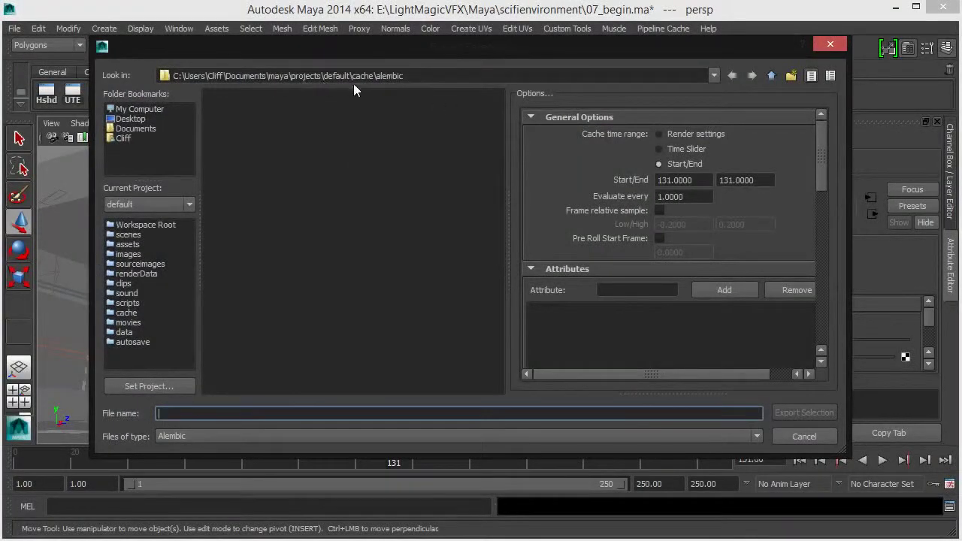
click(140, 109)
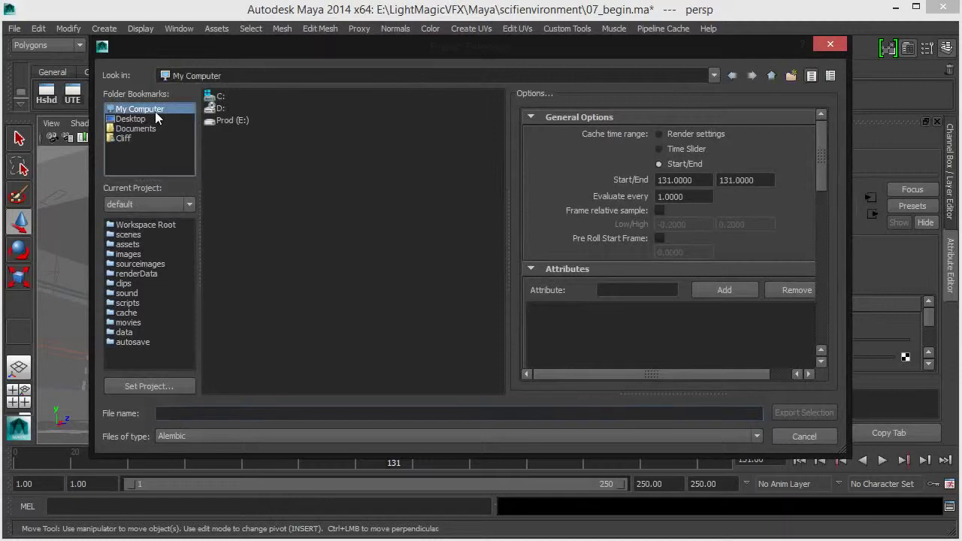
double_click(229, 122)
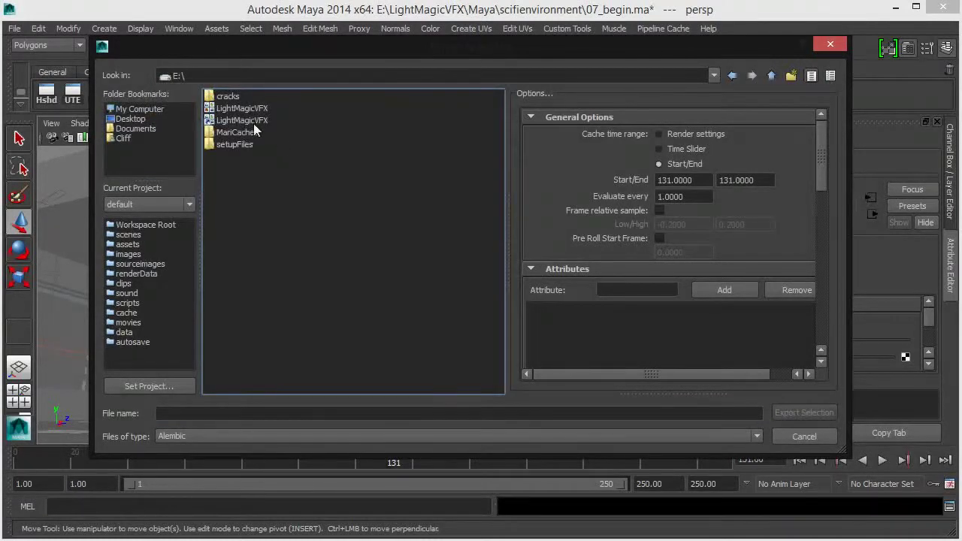
double_click(255, 119)
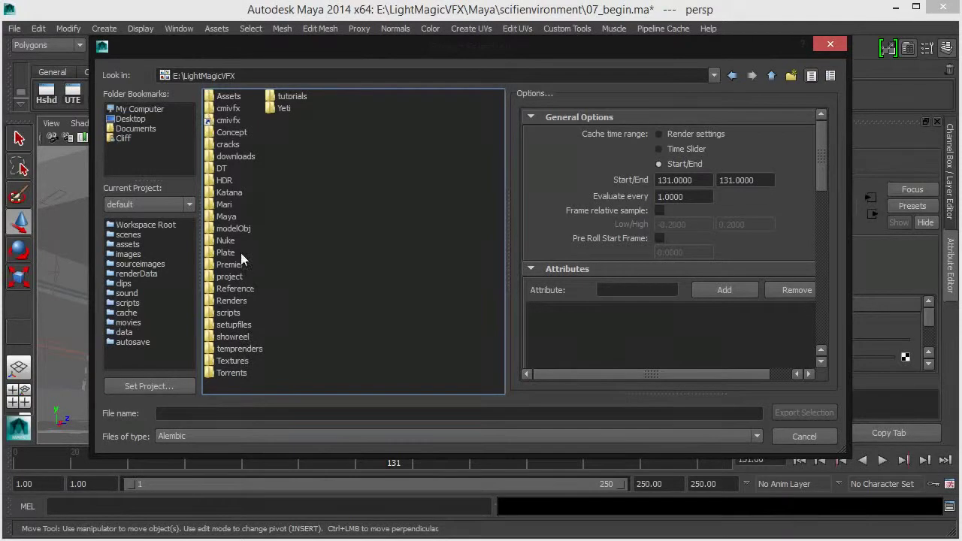
double_click(226, 216)
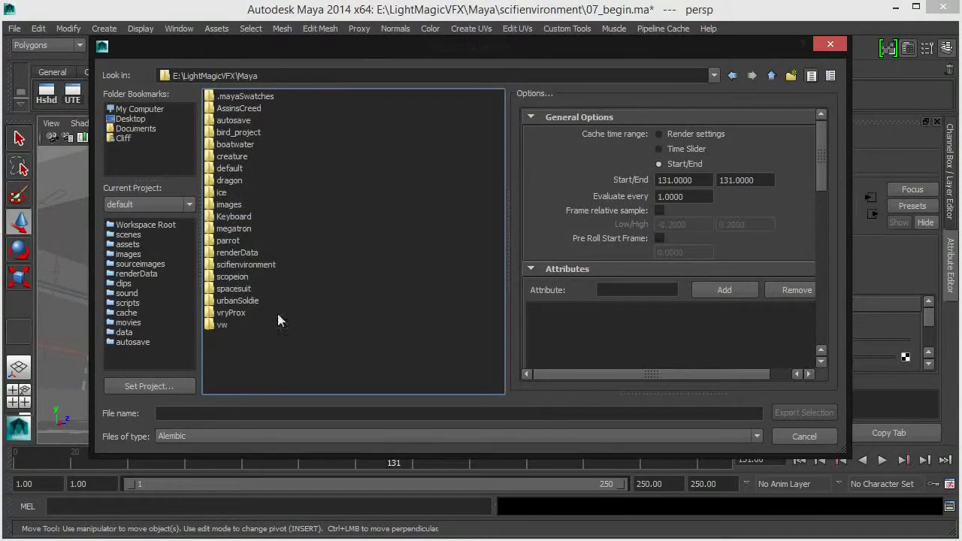
double_click(255, 266)
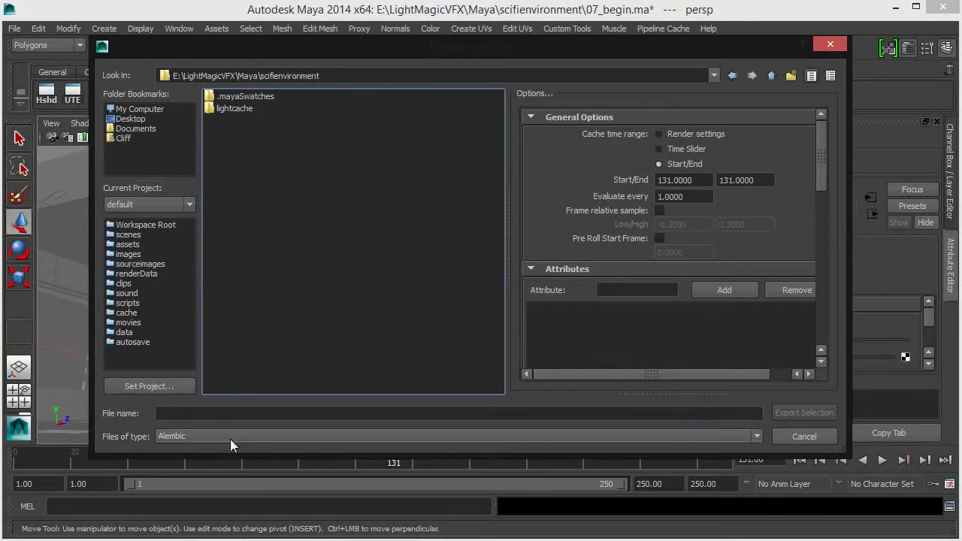
Create a folder named abcCache inside scifienvironment and open it.
click(791, 76)
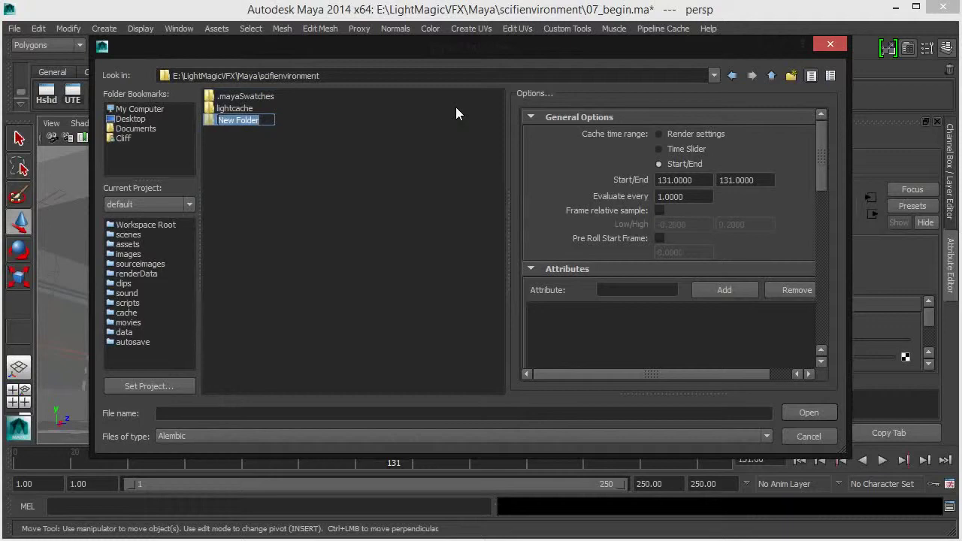
text(abcCache)
key(Return)
double_click(269, 120)
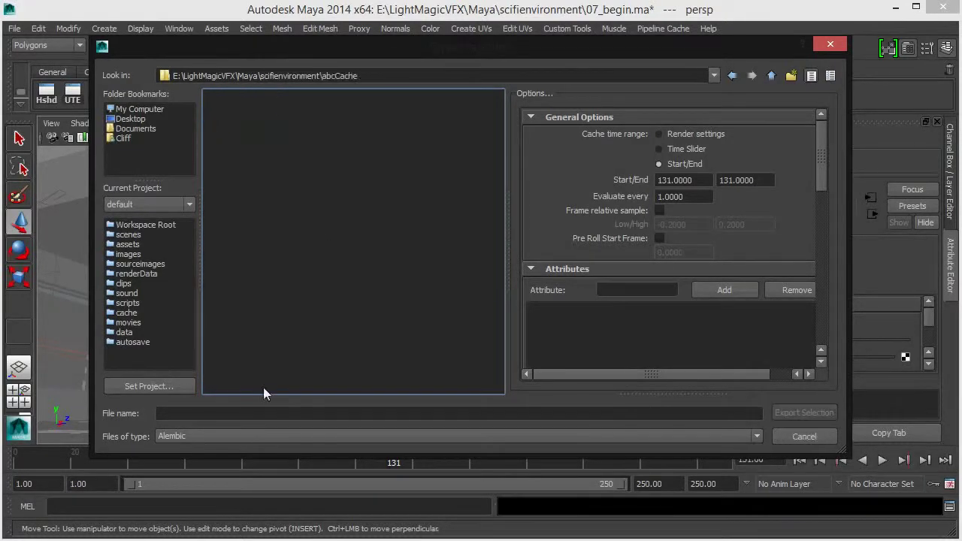
Export the camera as an Alembic file named camMain in the abcCache folder.
click(206, 412)
text(ca)
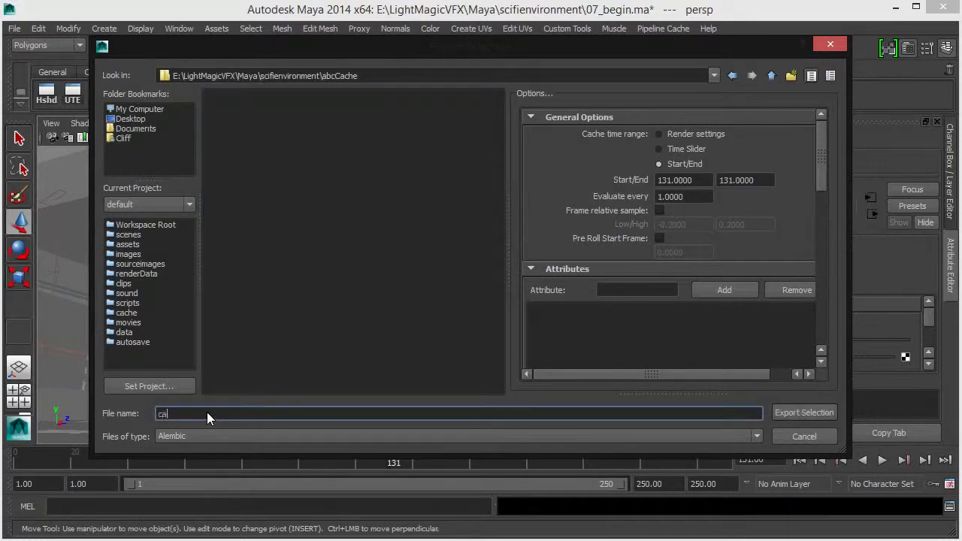
text(mMain)
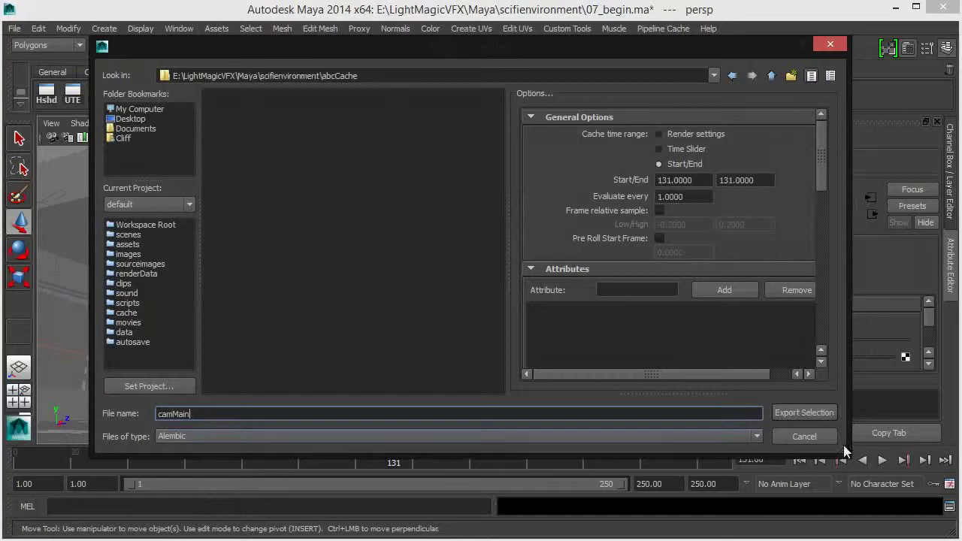
click(817, 413)
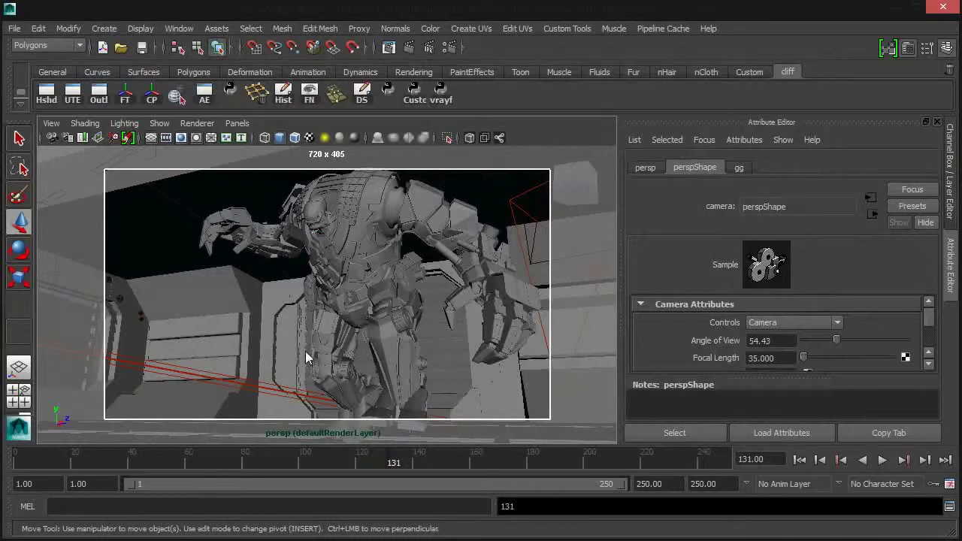
Select the ceiling section and the two side wall pieces of the environment together in the perspective view.
click(152, 236)
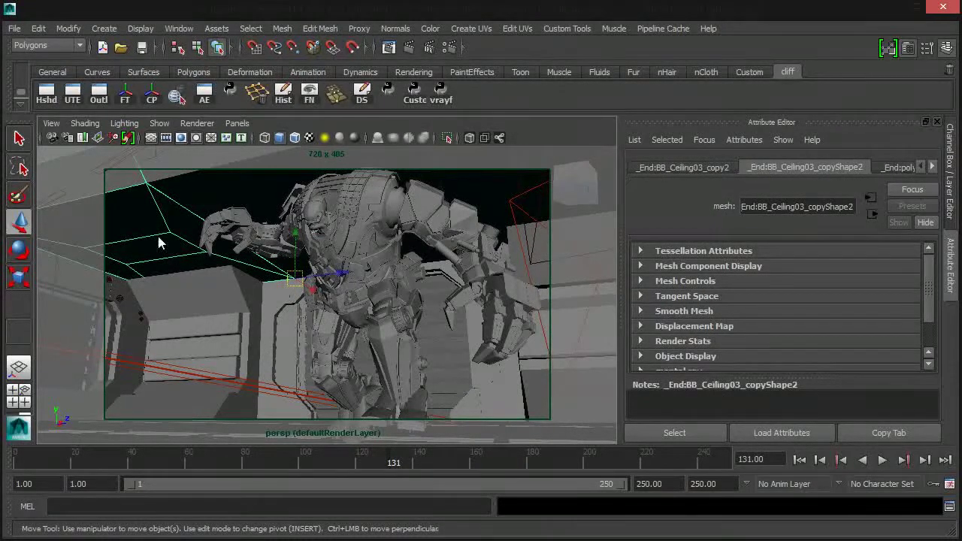
click(224, 332)
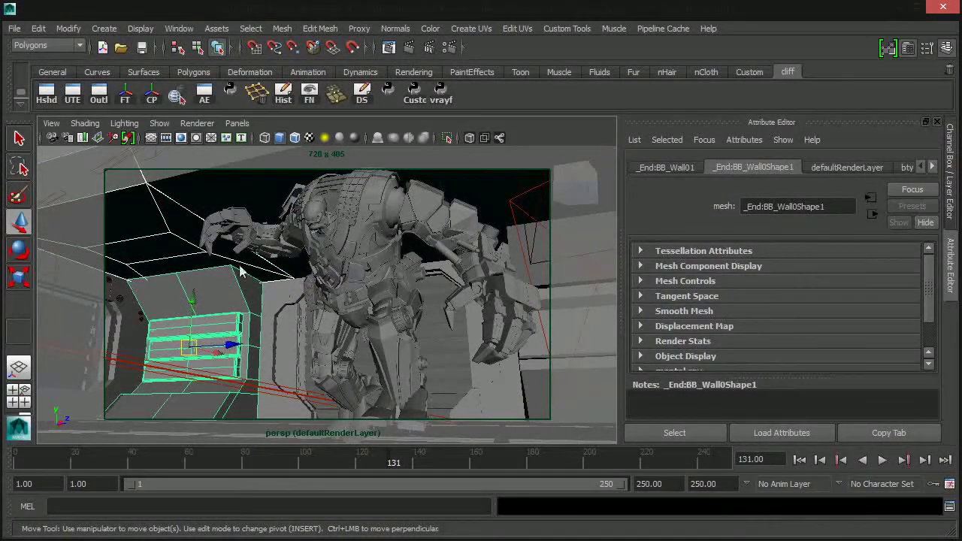
click(534, 387)
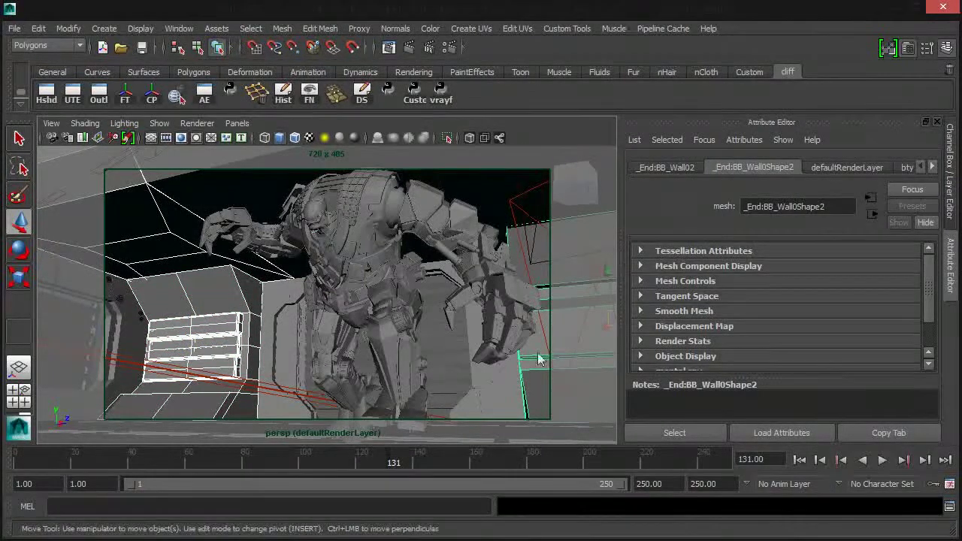
click(664, 29)
mouse_move(179, 29)
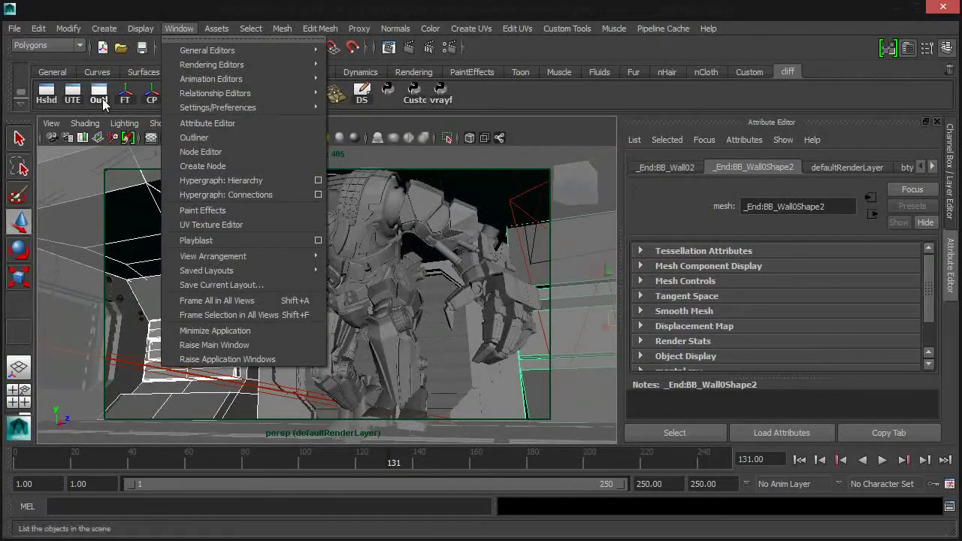
Show the Outliner and expand the _End:Building_blocks group.
click(102, 99)
click(589, 276)
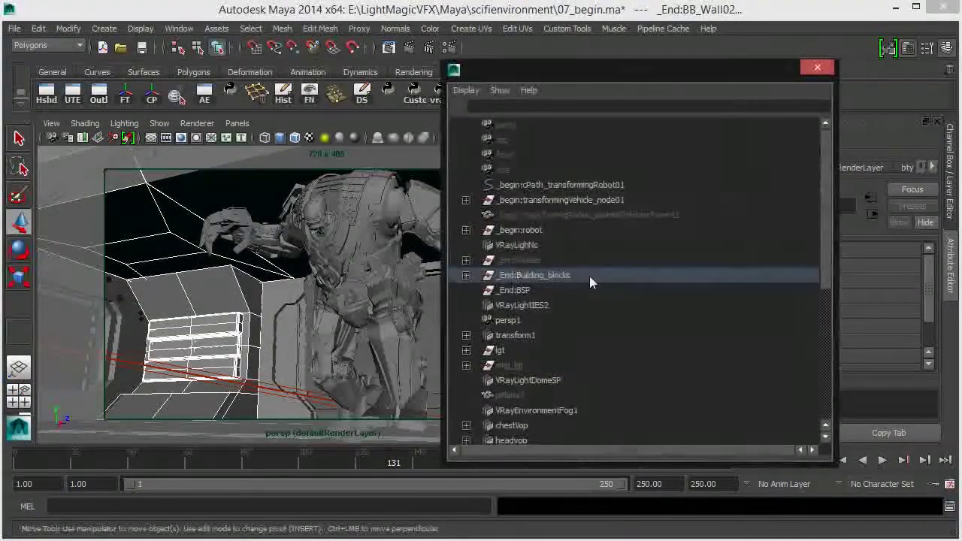
click(466, 276)
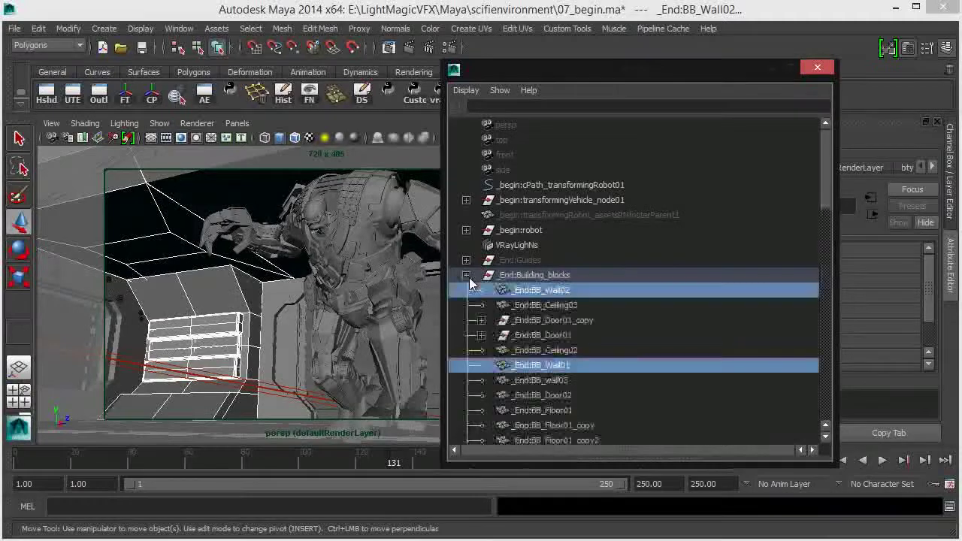
Select only _End:BB_Wall01 and _End:BB_Ceiling03_copy2 in the _End:Building_blocks group, and minimize the Outliner.
click(570, 368)
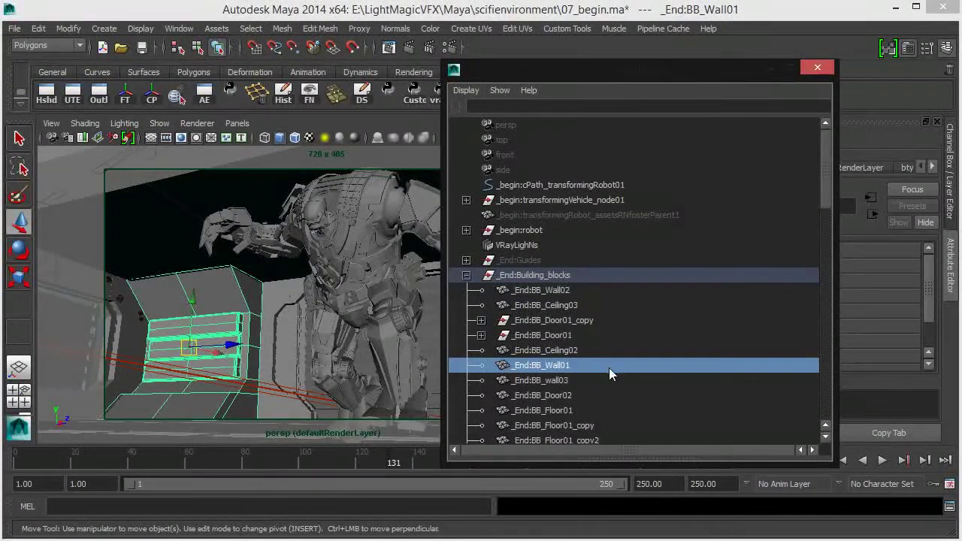
click(364, 287)
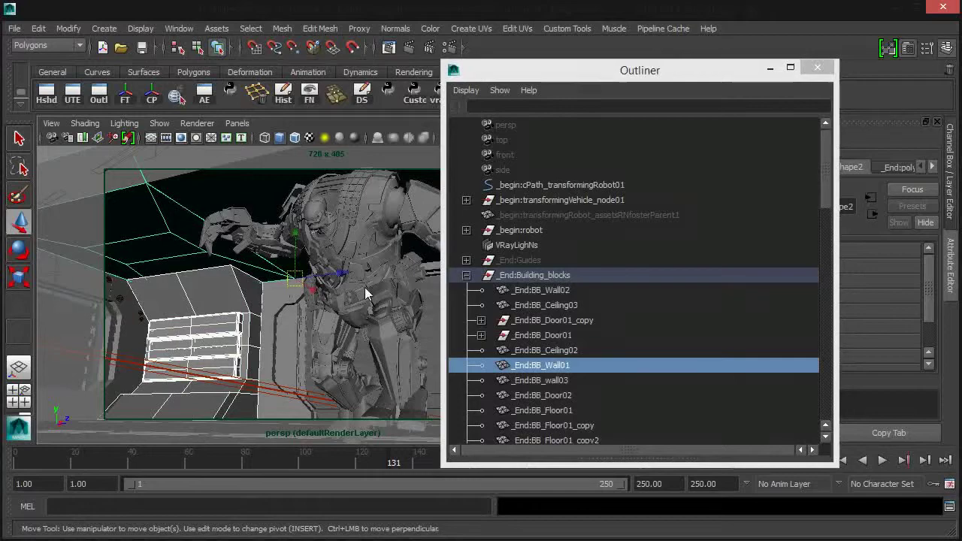
scroll(613, 371, down, 8)
ctrl+click(607, 350)
scroll(607, 350, up, 5)
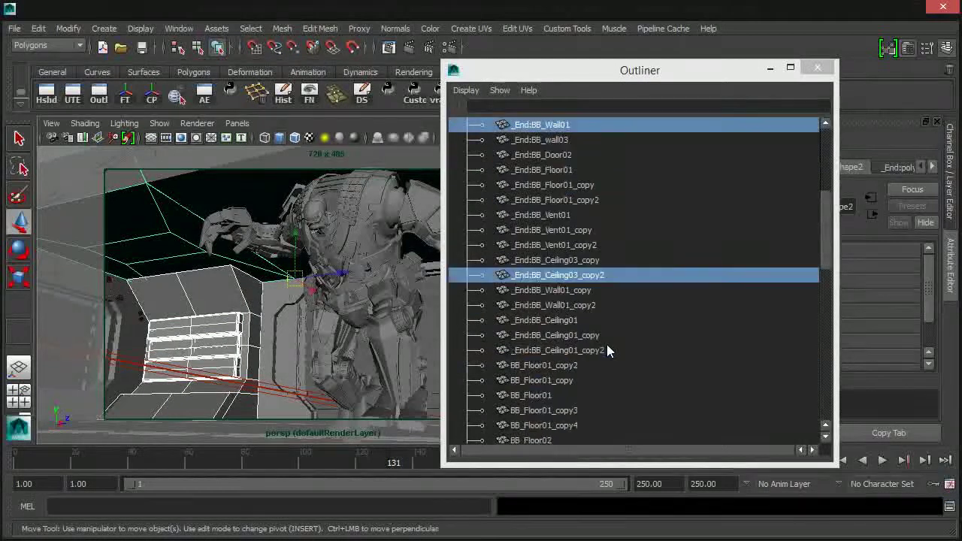
click(581, 399)
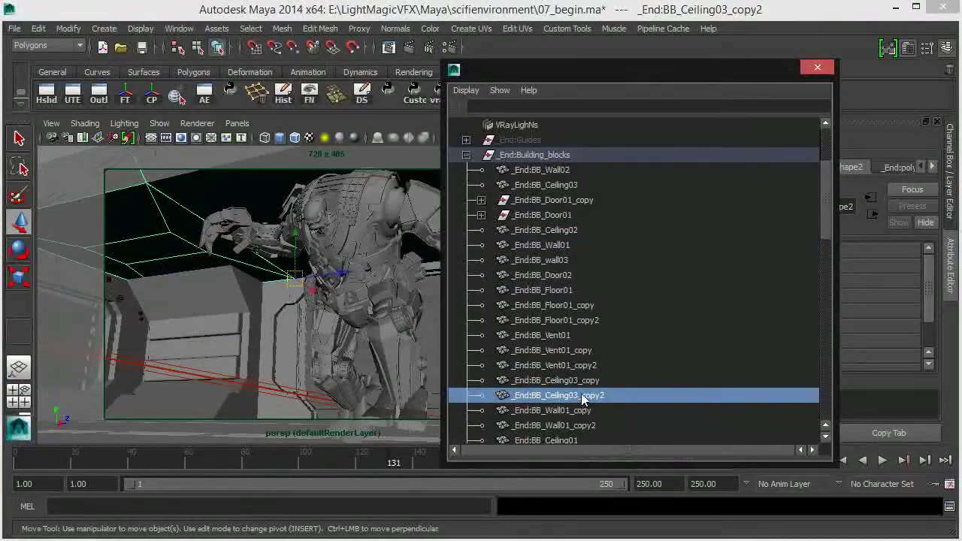
shift+click(198, 290)
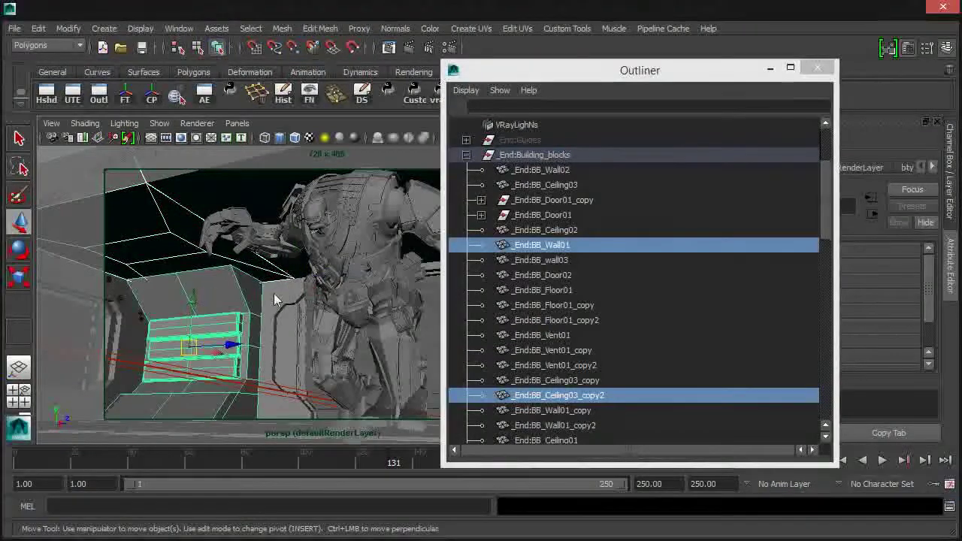
ctrl+click(578, 395)
ctrl+click(578, 395)
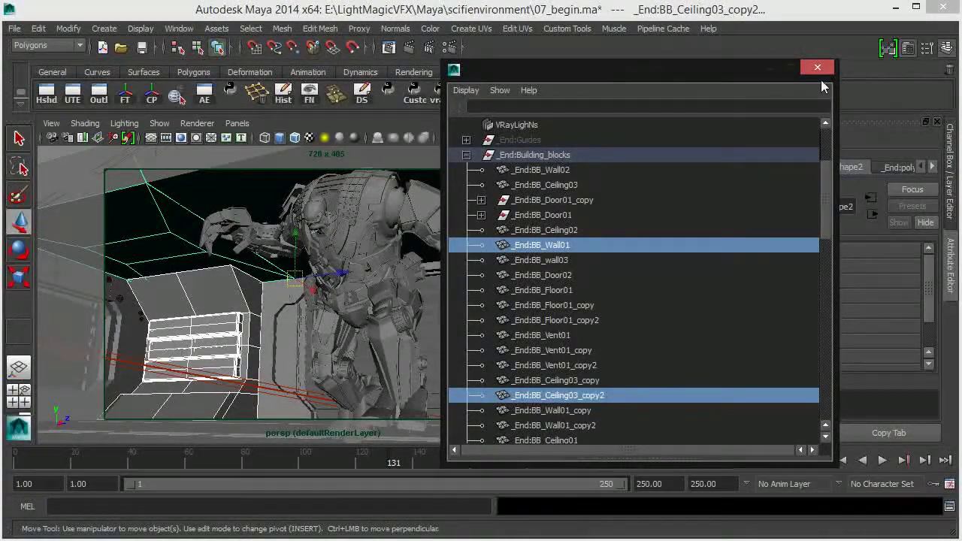
click(770, 69)
Bring up the options for exporting the selection to Alembic and enable Renderable Only.
click(673, 29)
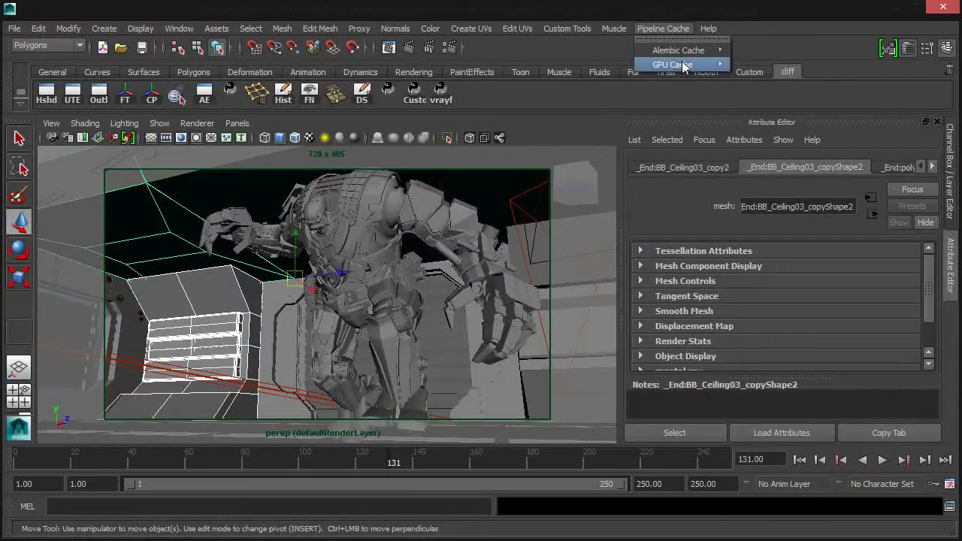
mouse_move(691, 53)
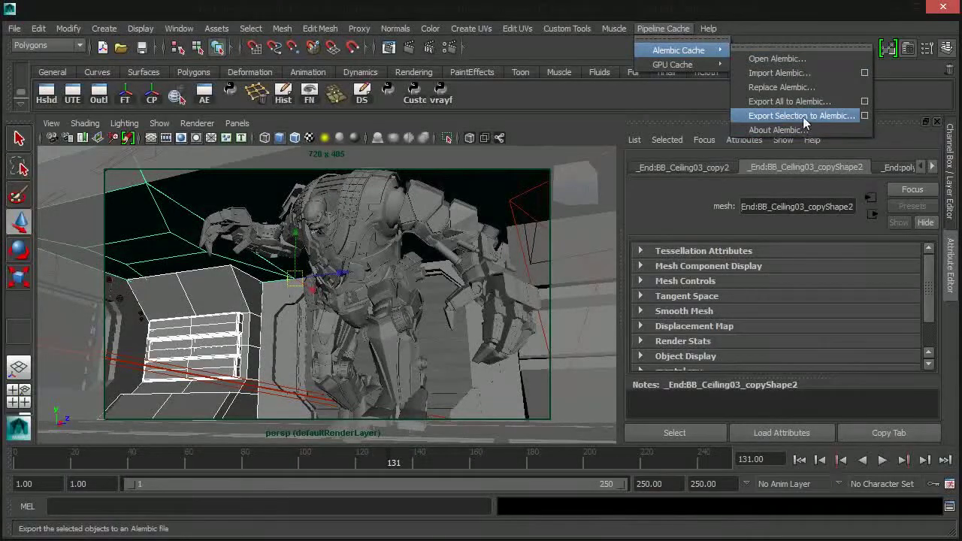
click(865, 117)
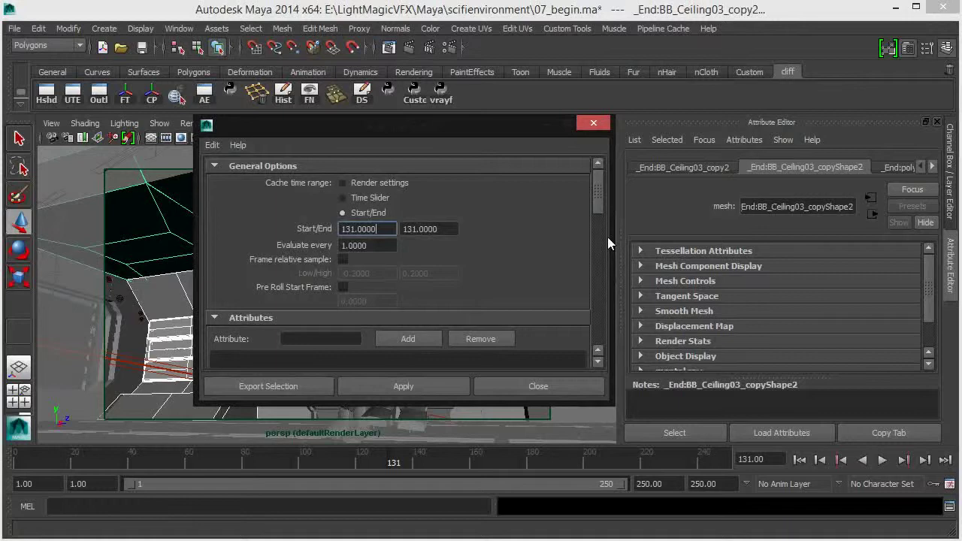
drag(601, 201, 605, 324)
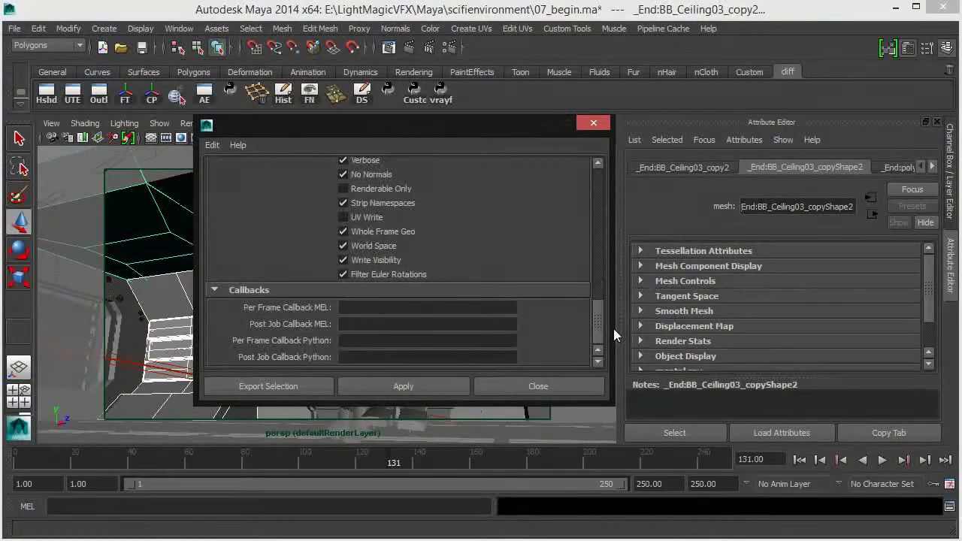
click(376, 190)
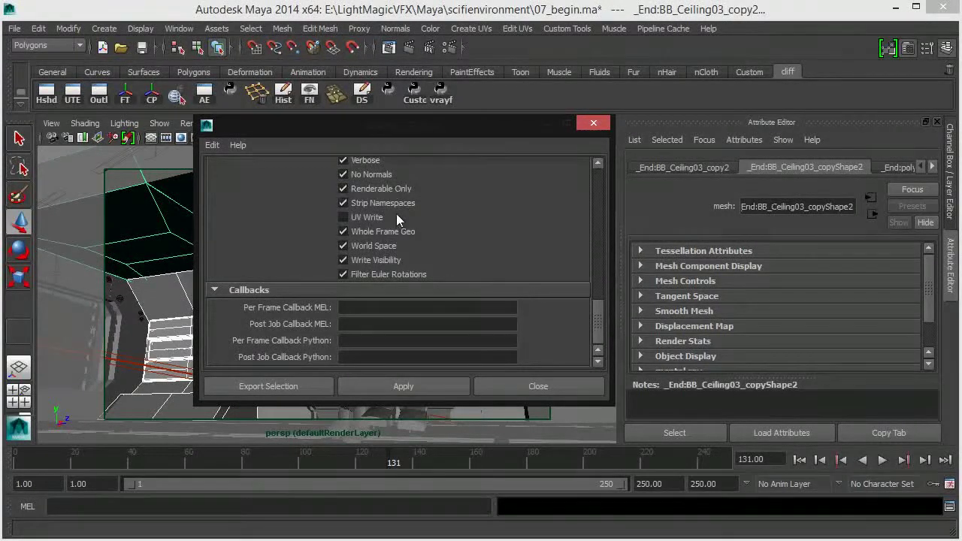
Export the selected wall and ceiling as an Alembic file named geoMain.abc in the abcCache folder.
click(317, 387)
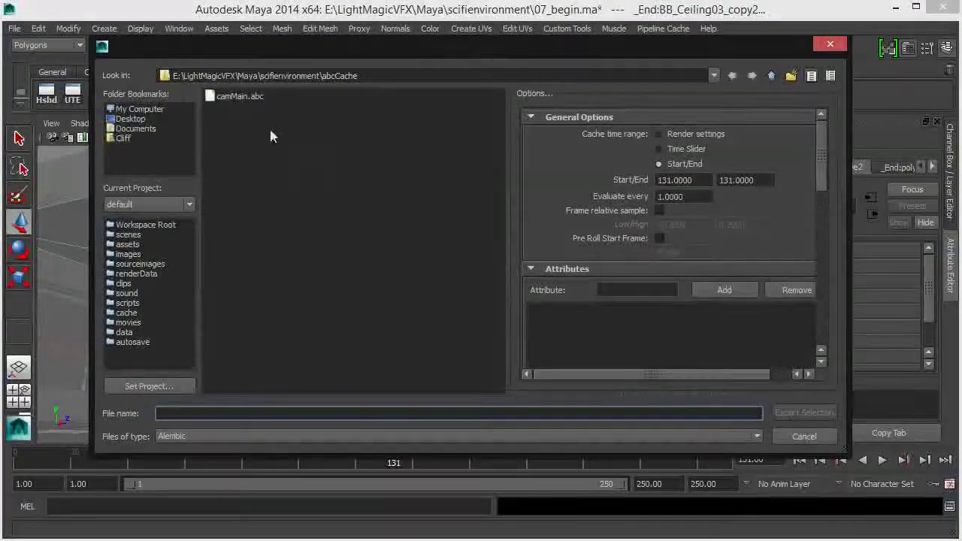
click(244, 94)
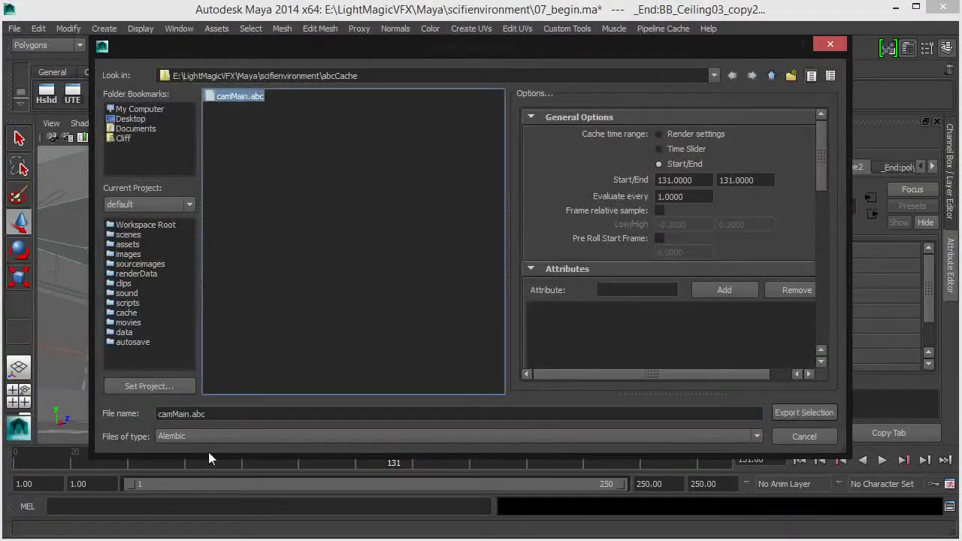
click(174, 413)
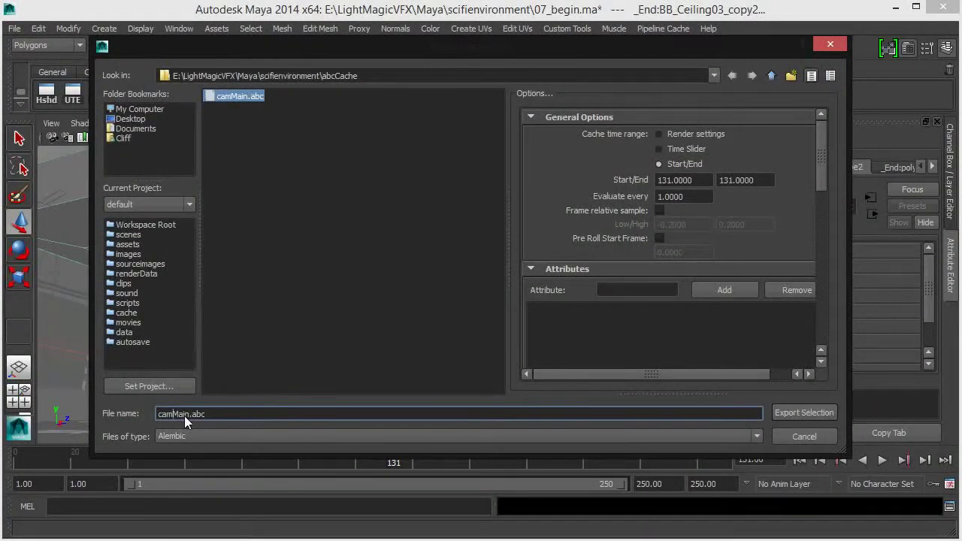
key(BackSpace)
key(BackSpace)
key(BackSpace)
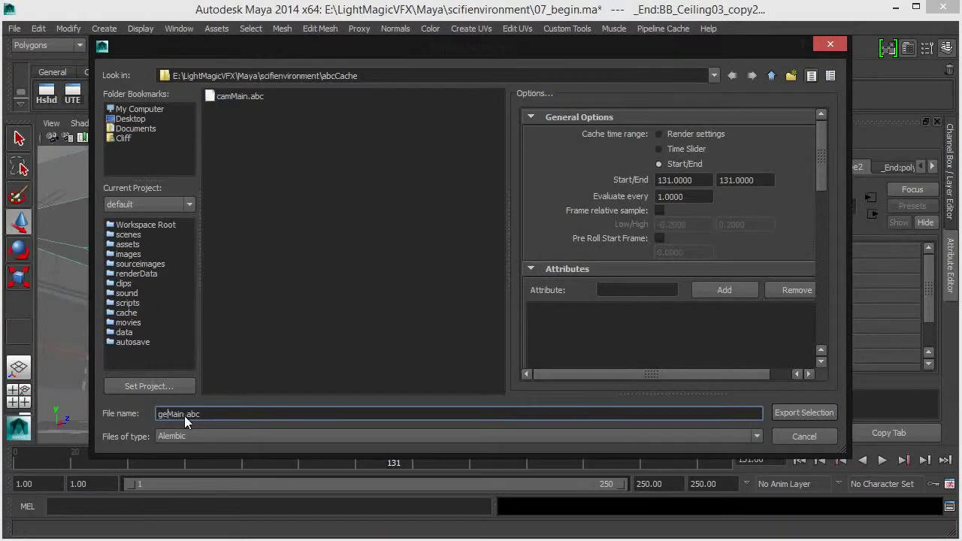
text(geo)
click(801, 420)
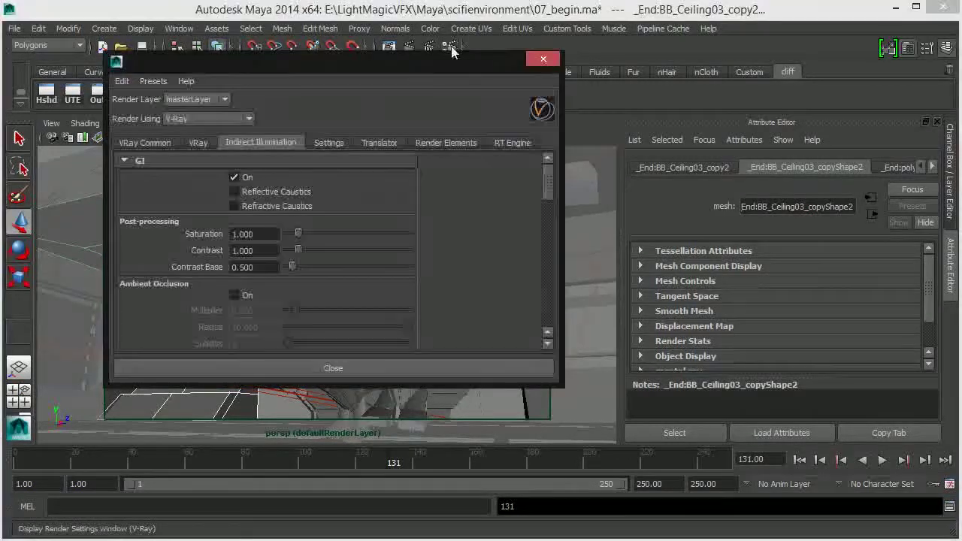
Review the V-Ray render settings for the image sampler and color mapping, including gamma, and close them.
click(449, 47)
click(199, 142)
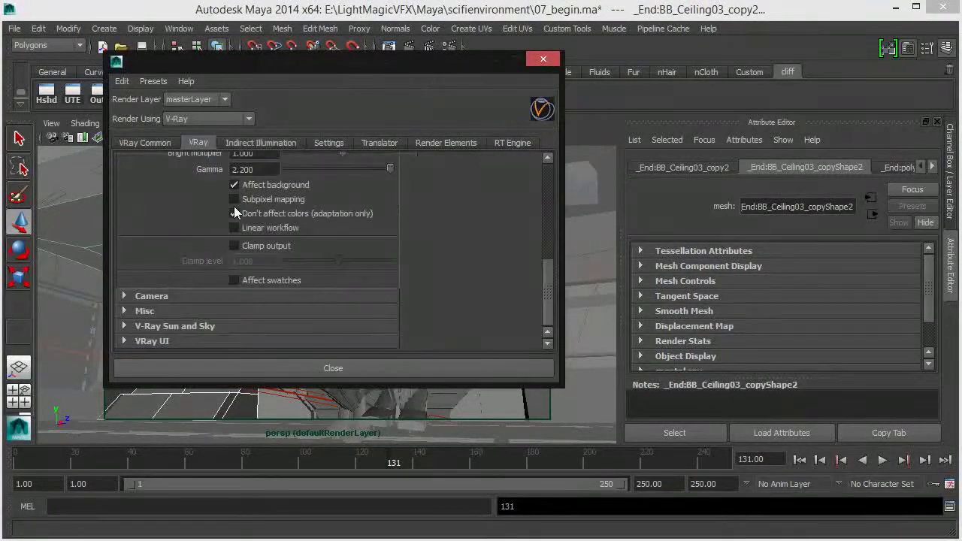
scroll(300, 240, up, 10)
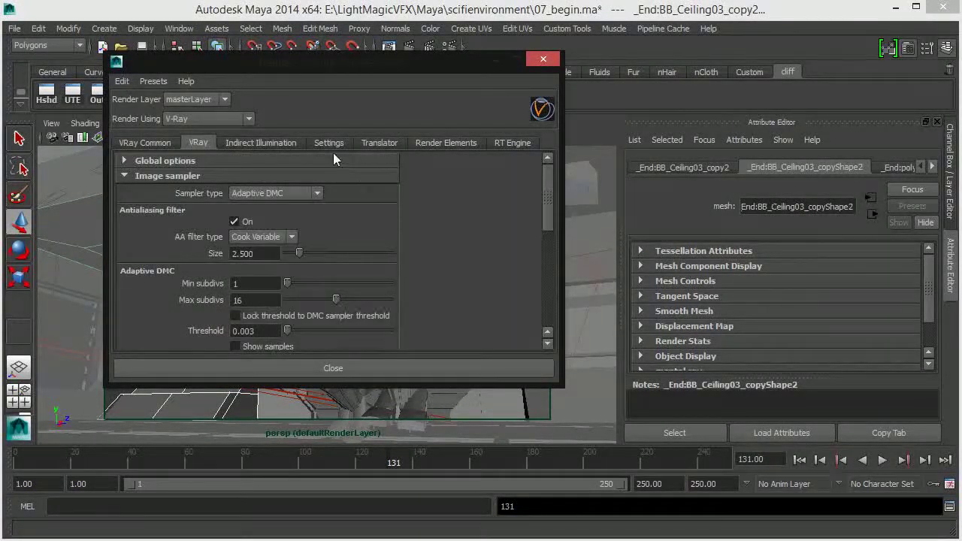
drag(550, 182, 553, 161)
scroll(493, 275, down, 10)
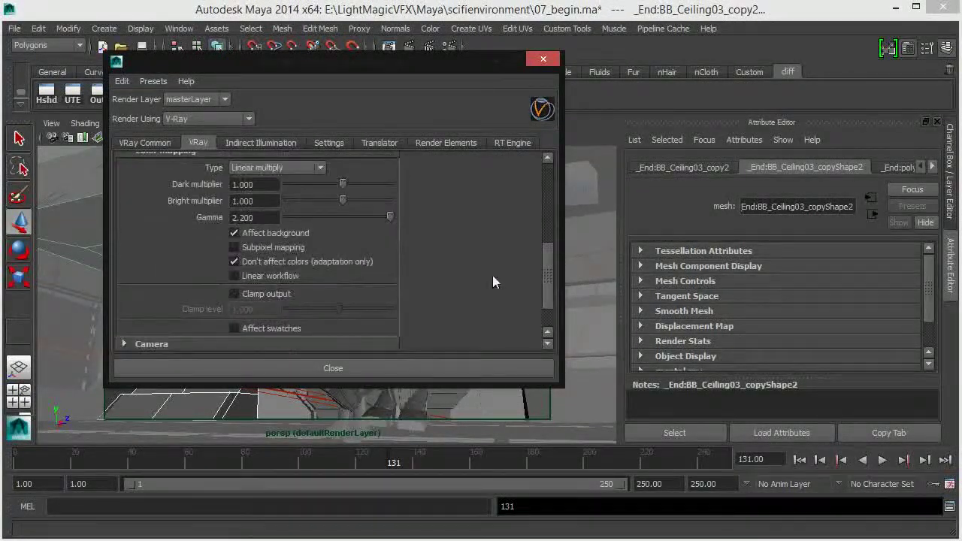
click(543, 60)
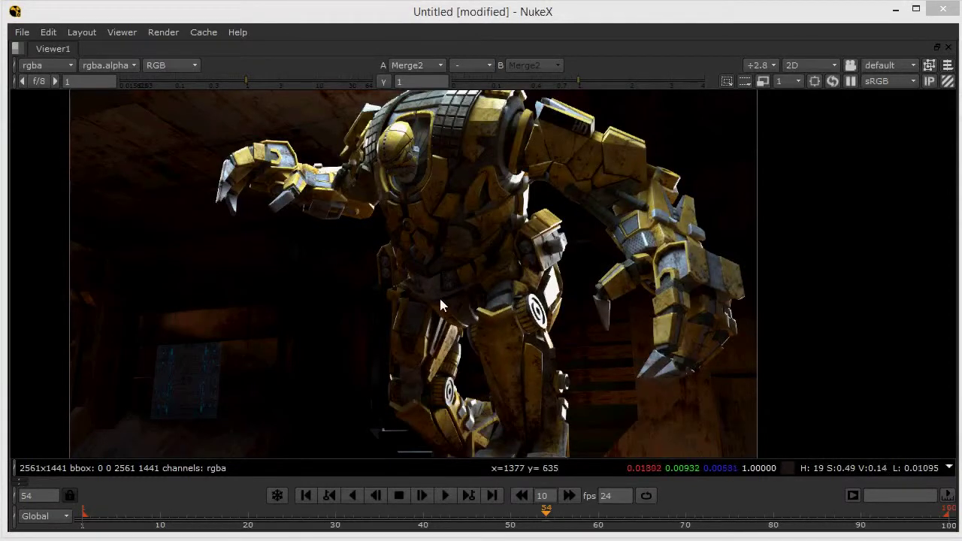
Switch to NukeX, look over the robot composite, and add a ReadGeo node beside ReadGeo1 in the node graph.
scroll(496, 290, down, 2)
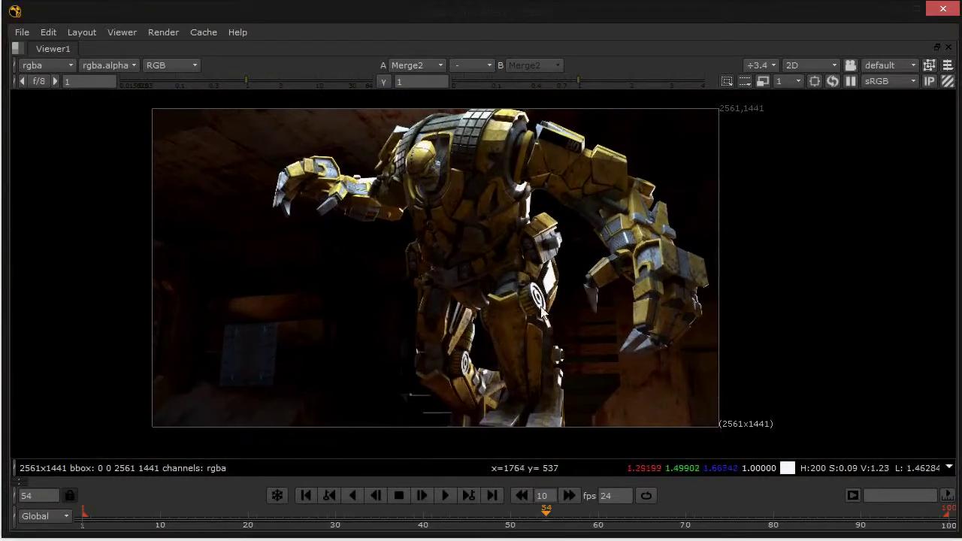
scroll(545, 308, up, 2)
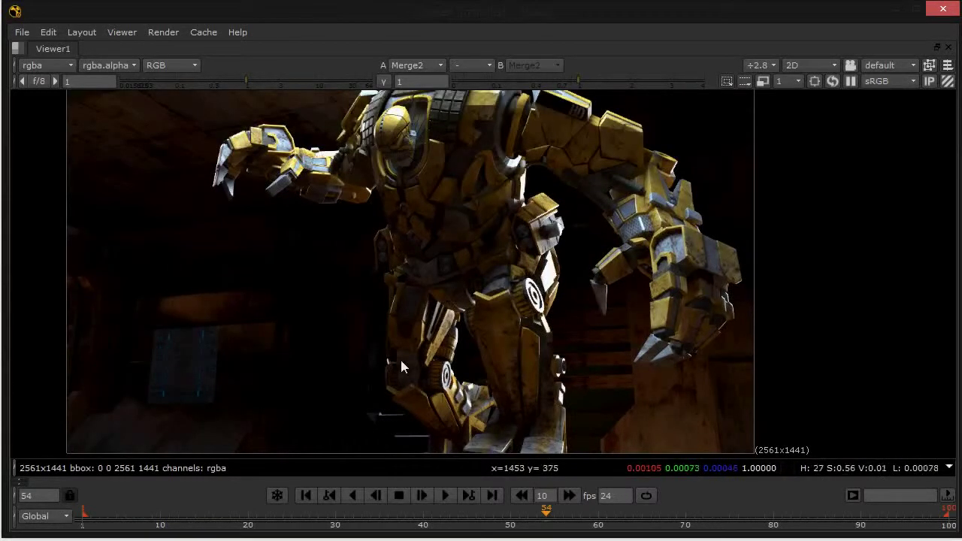
scroll(361, 331, down, 2)
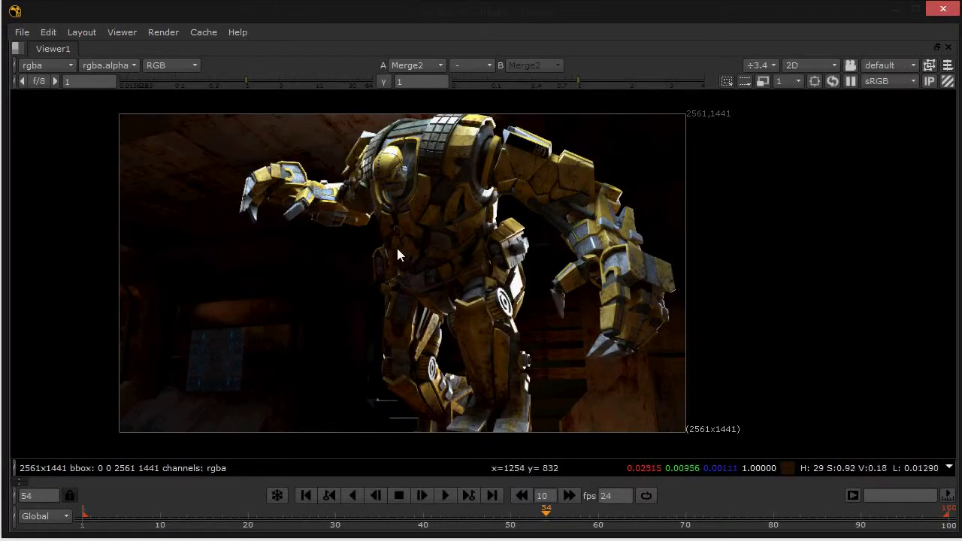
scroll(398, 251, up, 1)
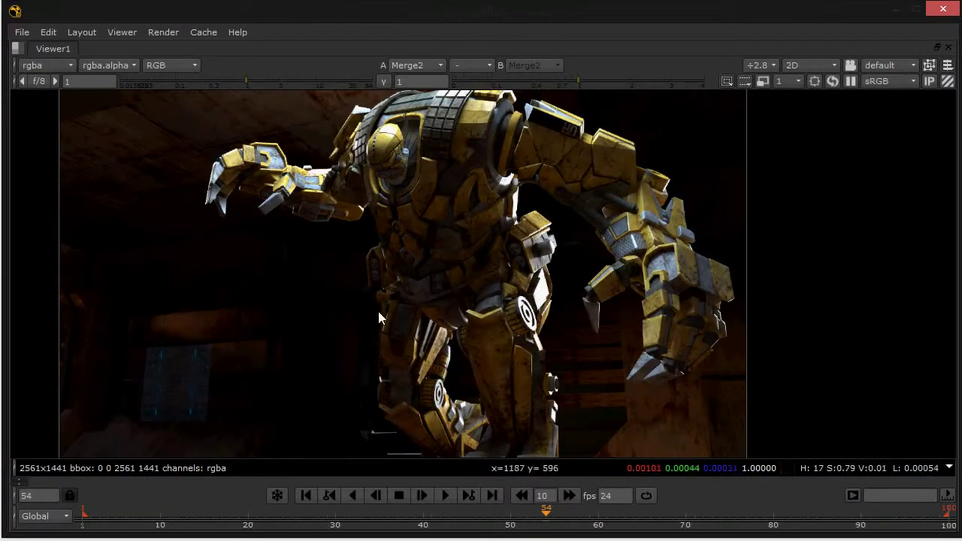
key(space)
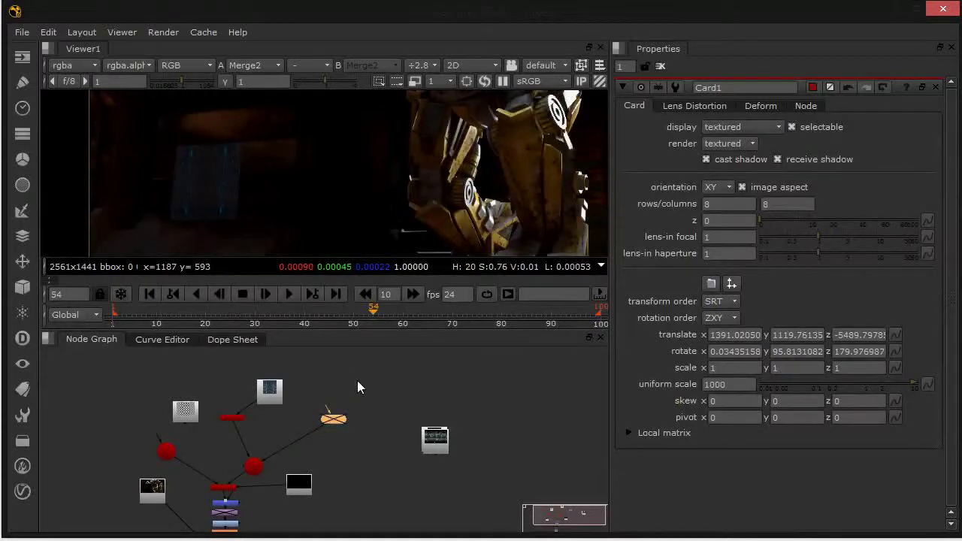
scroll(344, 421, up, 6)
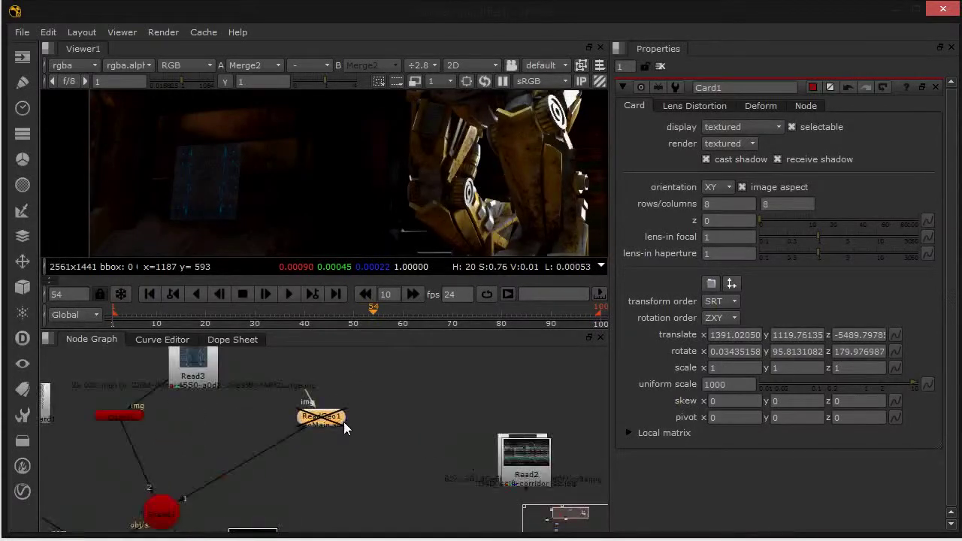
middle_drag(360, 414, 355, 425)
click(379, 405)
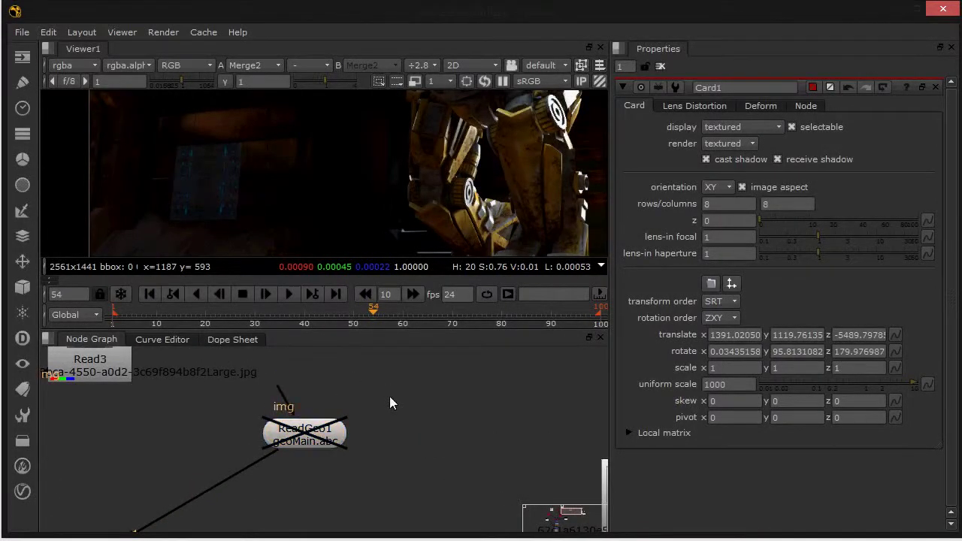
key(Tab)
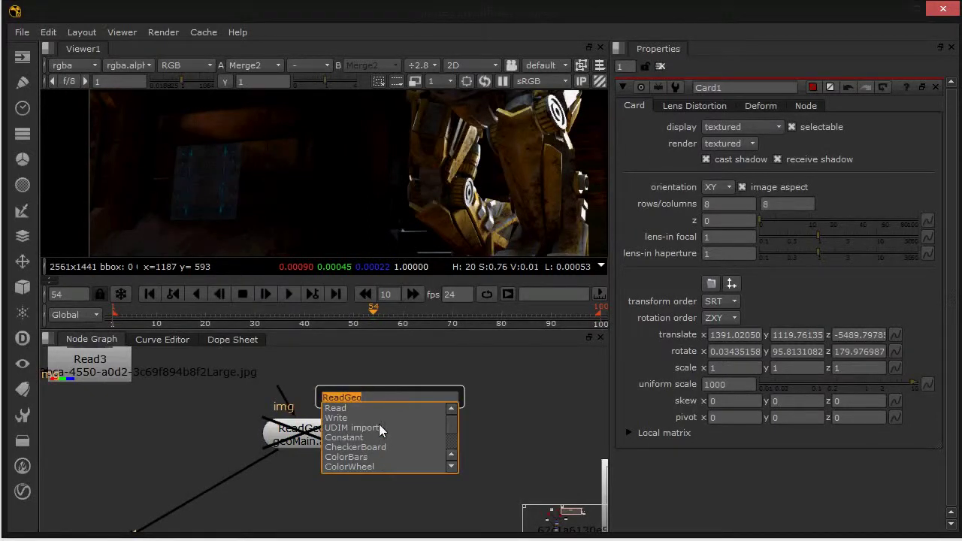
key(Return)
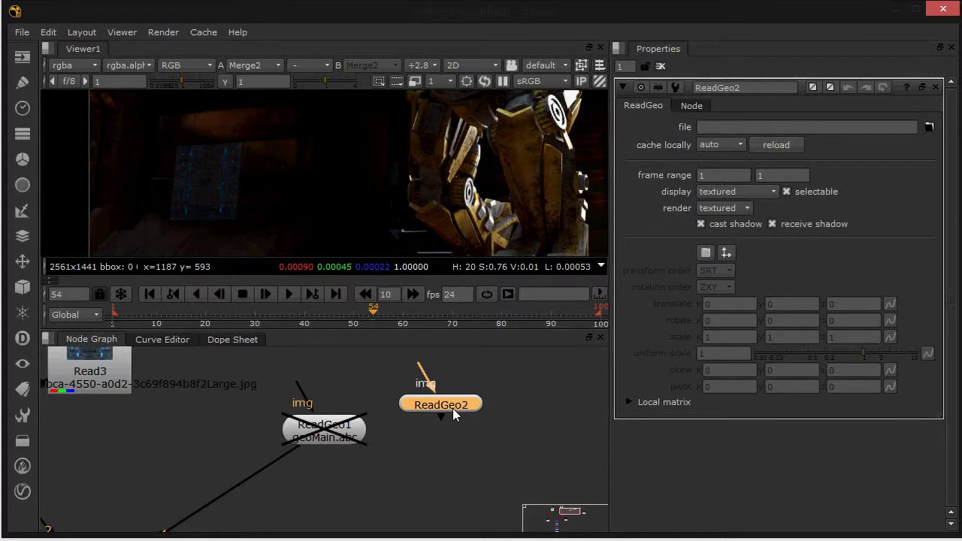
Load geoMain.abc from the Maya scifienvironment abcCache folder into ReadGeo2 as an all-in-one node.
click(929, 127)
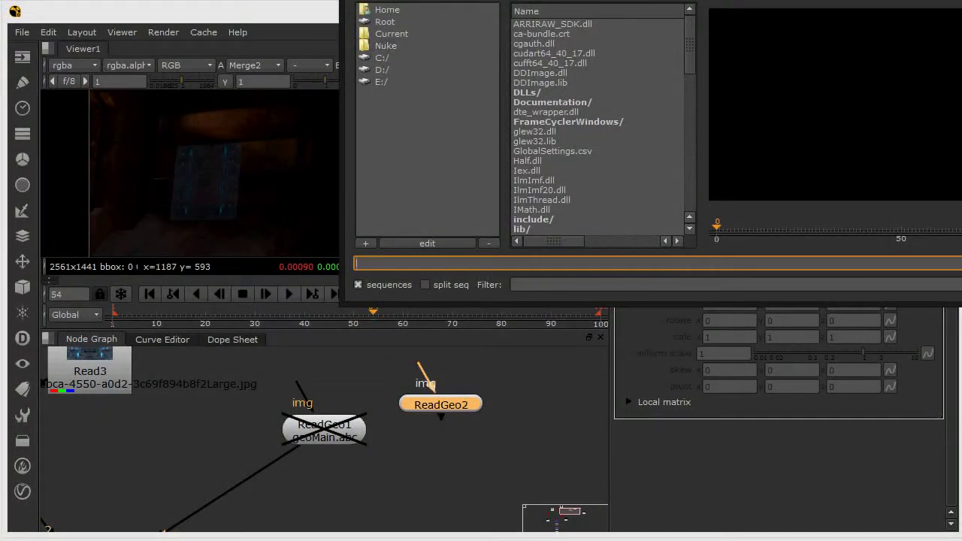
drag(526, 0, 310, 74)
click(172, 191)
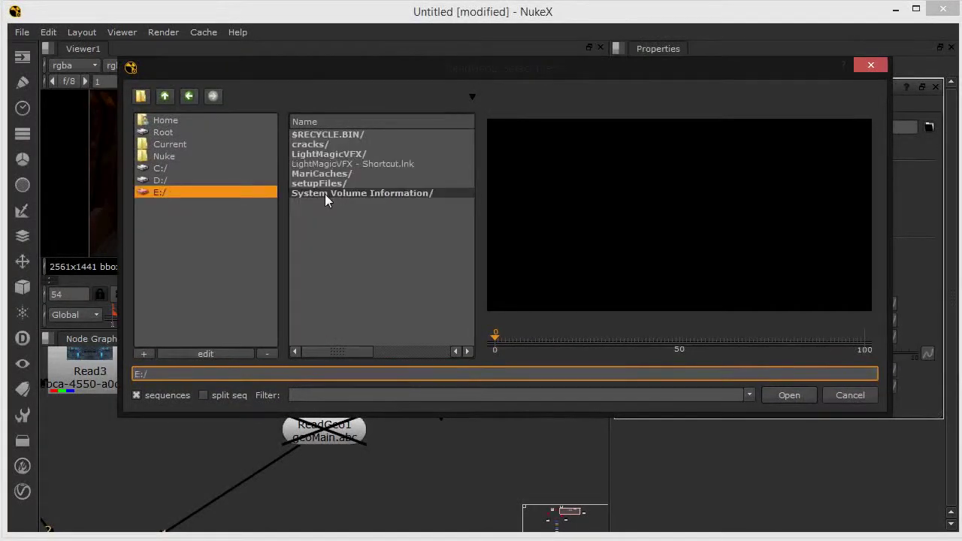
double_click(344, 155)
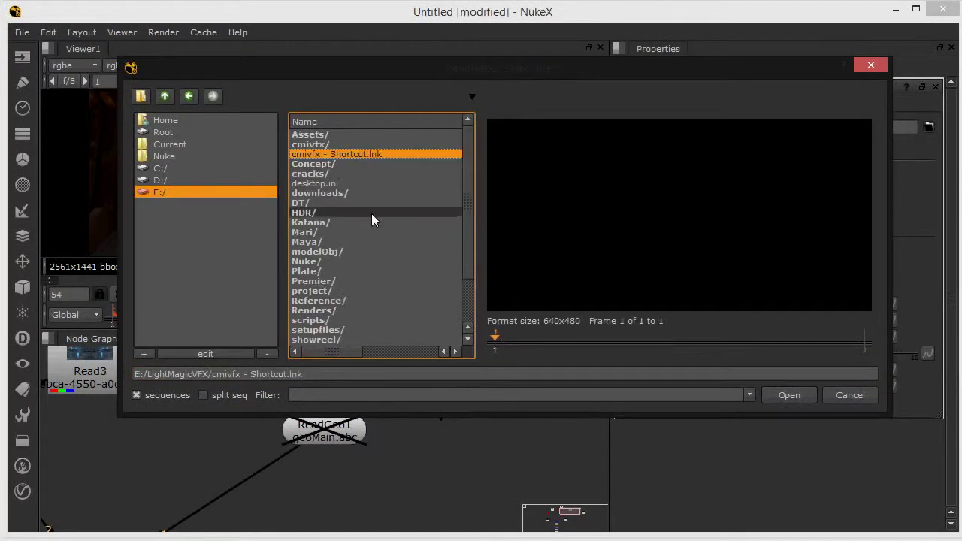
double_click(334, 242)
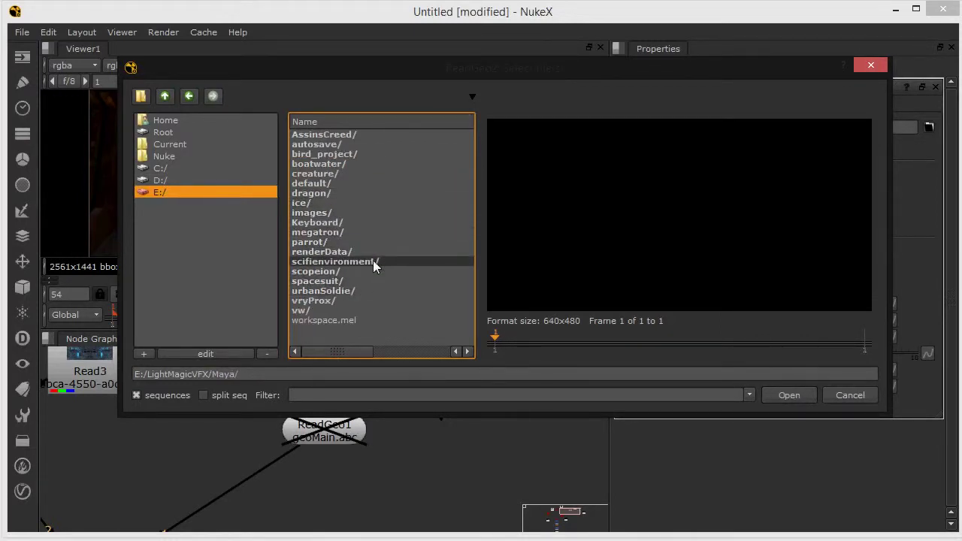
double_click(374, 261)
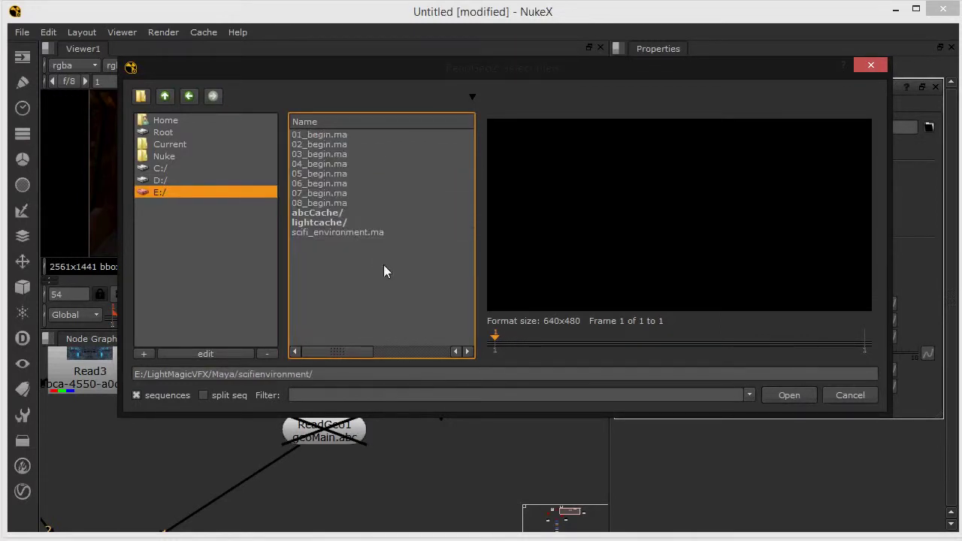
double_click(337, 213)
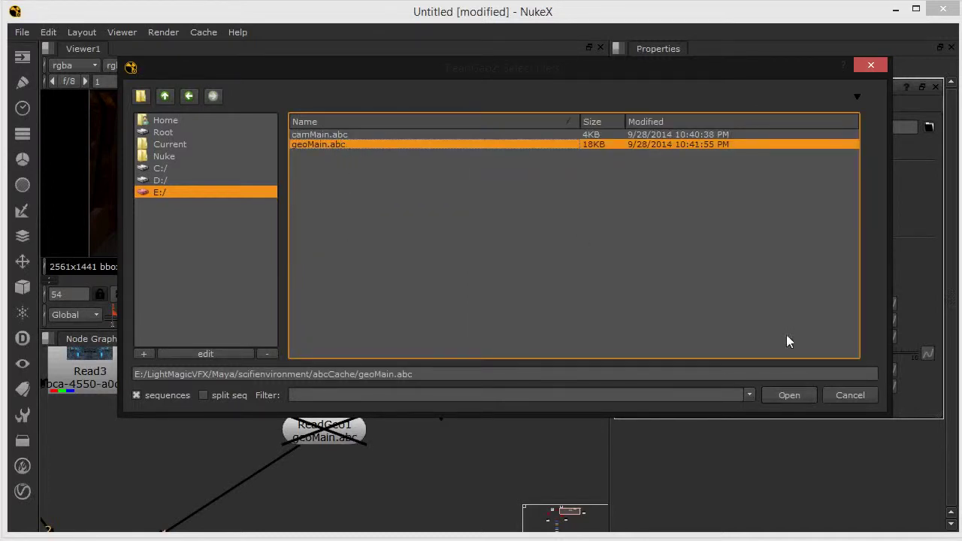
click(791, 395)
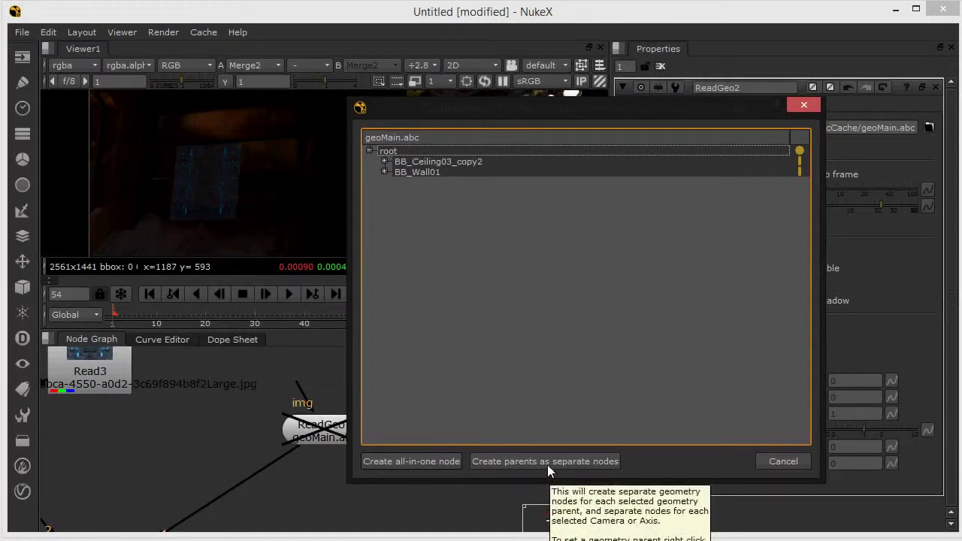
click(437, 460)
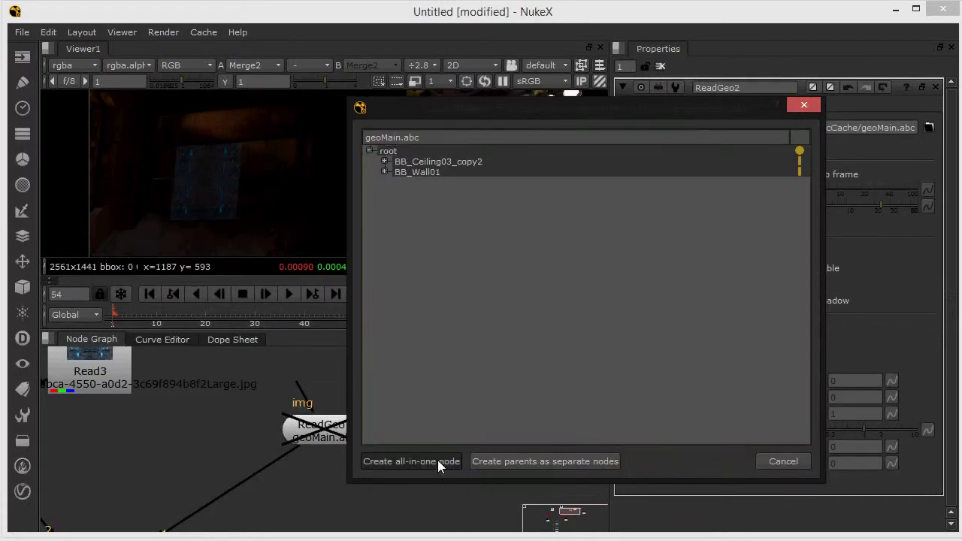
Reconnect the Scene node's geometry input to ReadGeo2 and swap the positions of ReadGeo1 and ReadGeo2.
scroll(477, 418, down, 2)
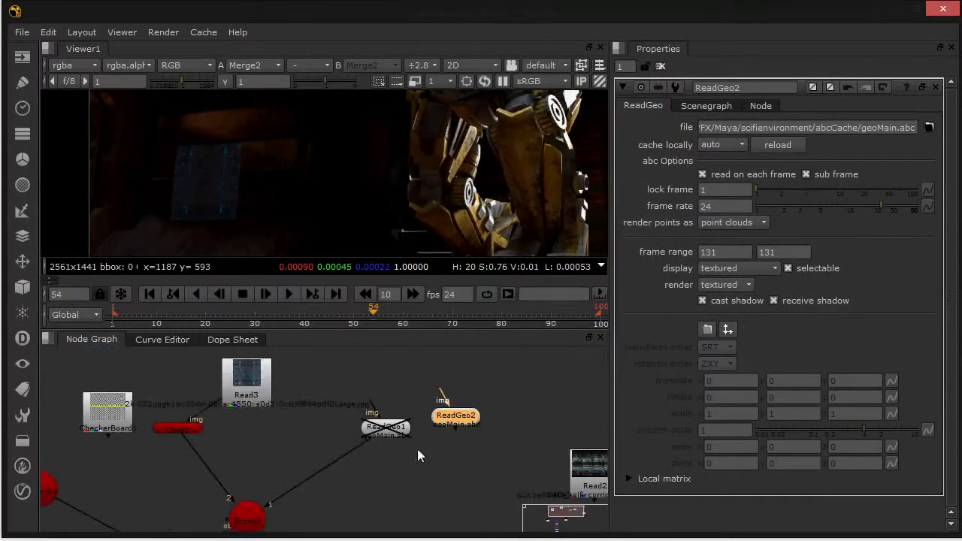
drag(255, 506, 465, 426)
drag(386, 427, 560, 408)
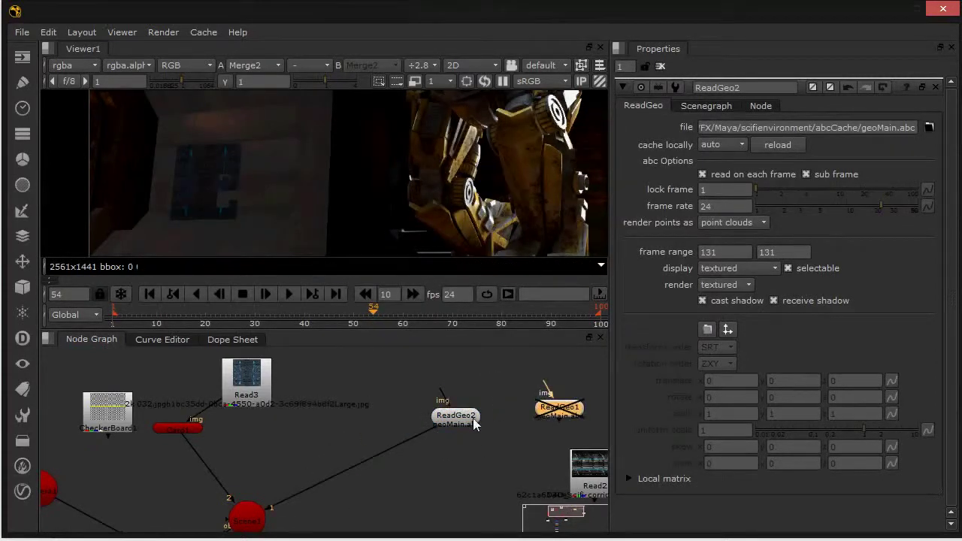
drag(466, 427, 374, 423)
Check the Camera1 properties and load camMain.abc through ReadGeo1 to bring in the Alembic camera.
middle_drag(321, 492, 321, 445)
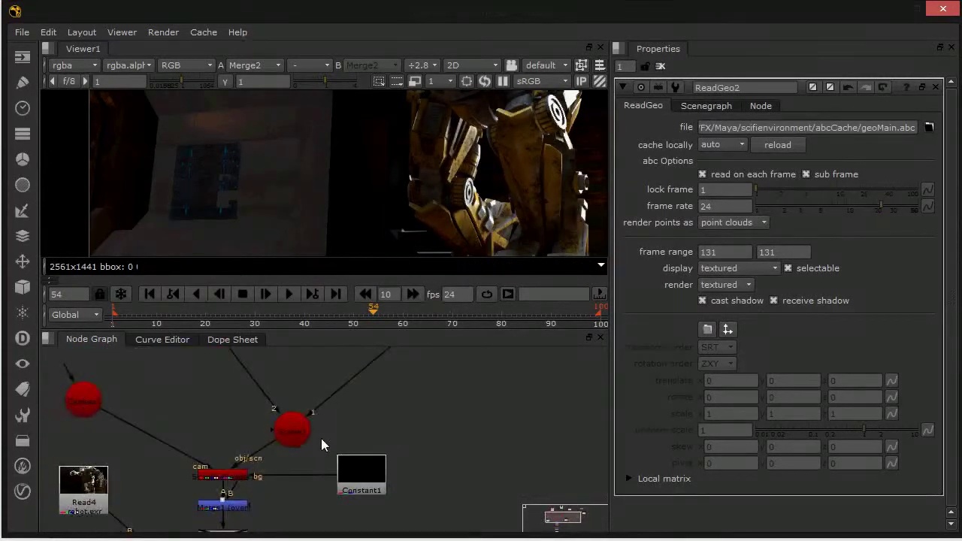
click(86, 402)
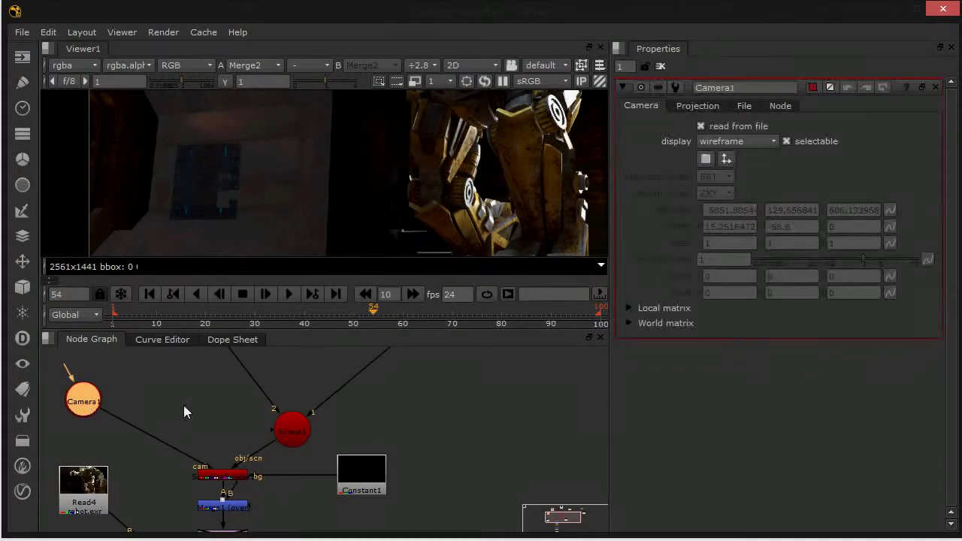
middle_drag(441, 413, 290, 477)
double_click(426, 405)
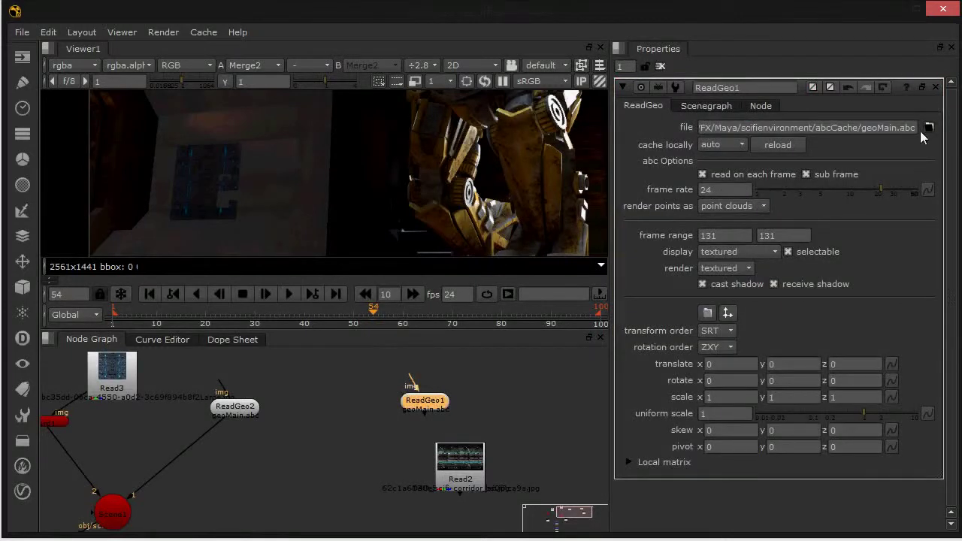
click(929, 128)
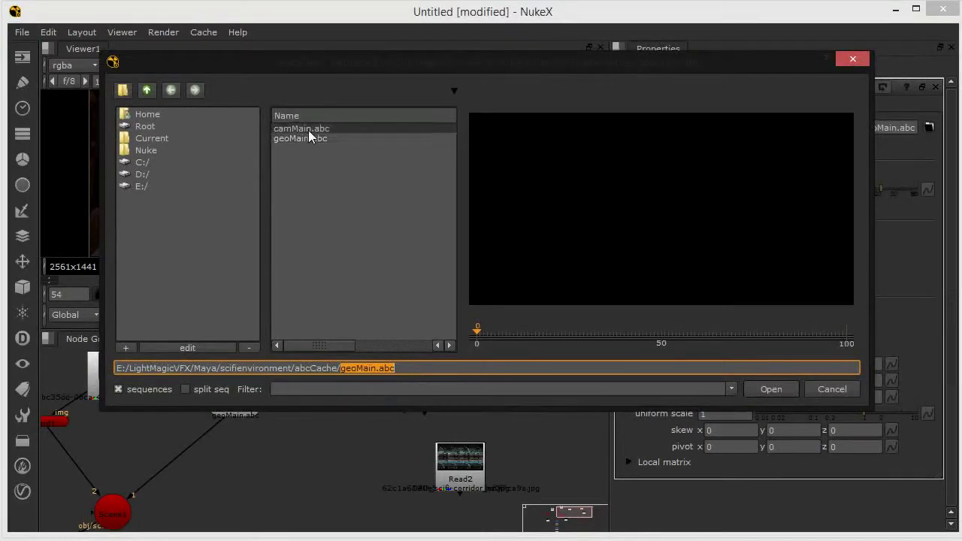
click(310, 130)
click(771, 390)
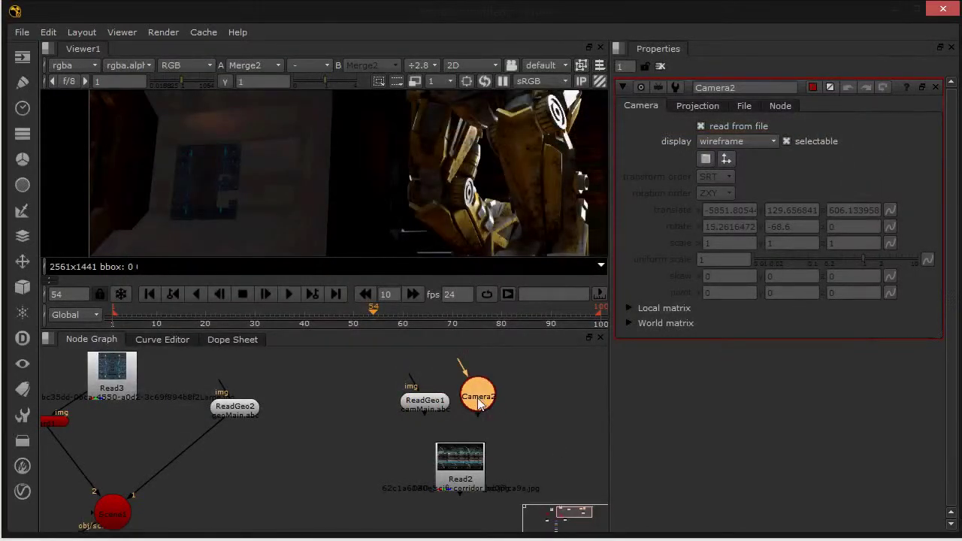
Delete ReadGeo1 and the extra camera beside it, and fit the composite in the viewer.
key(Delete)
scroll(352, 408, down, 2)
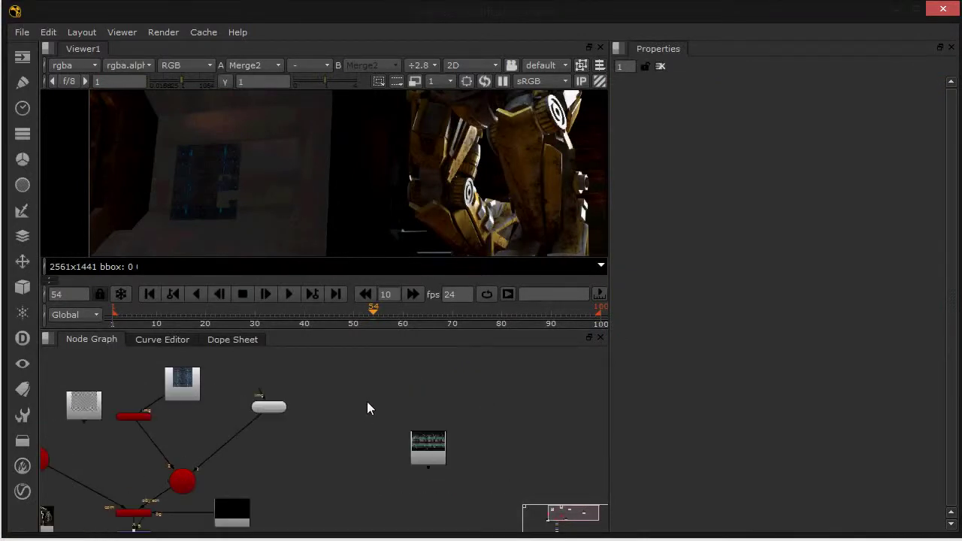
key(f)
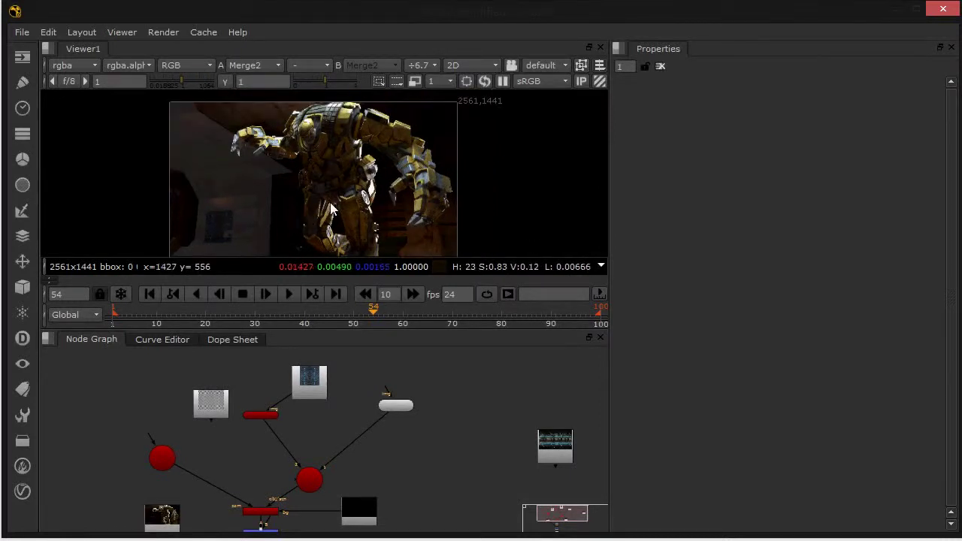
key(x)
key(Escape)
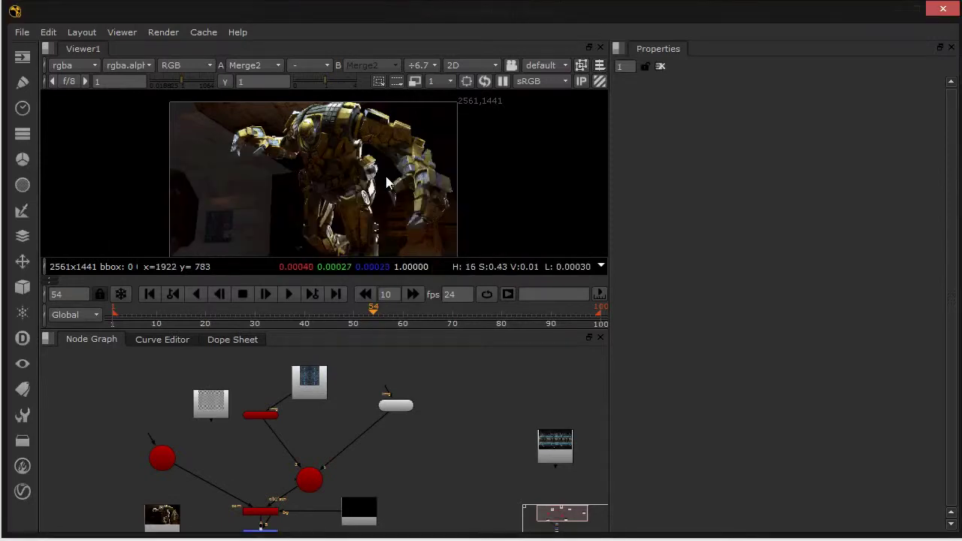
Switch the viewer to 3D and examine Camera1 and the imported wall and ceiling geometry from several angles.
key(Tab)
ctrl+drag(356, 205, 451, 175)
click(479, 187)
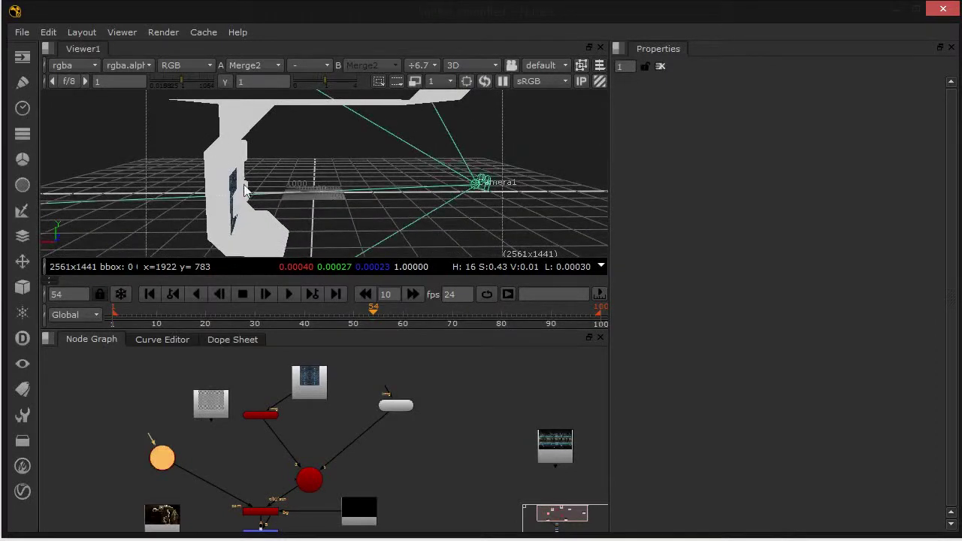
click(237, 161)
ctrl+drag(331, 204, 359, 201)
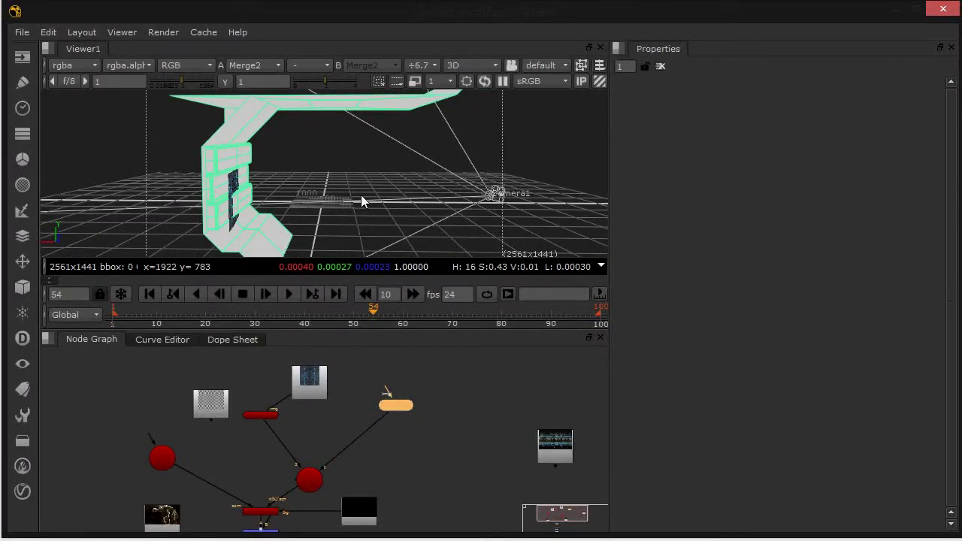
ctrl+drag(419, 203, 338, 184)
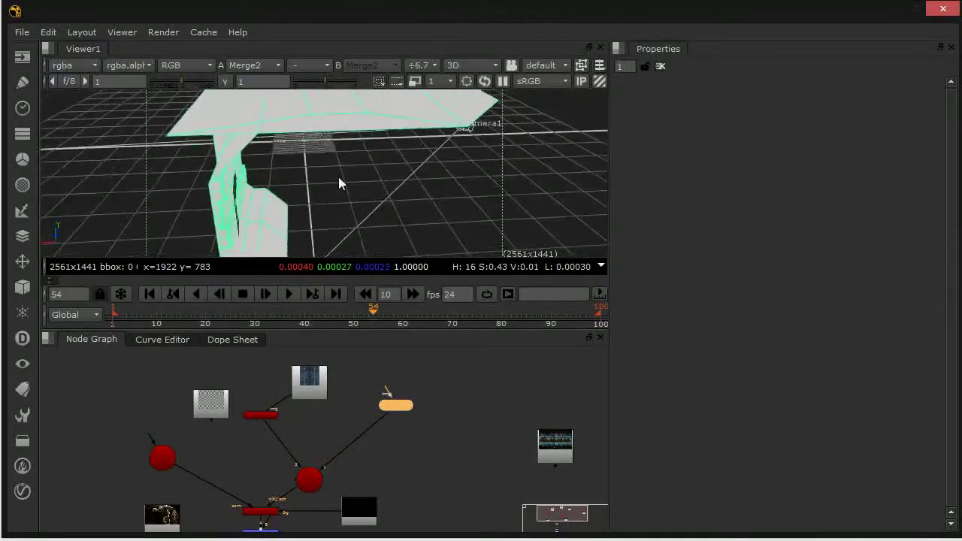
scroll(265, 419, up, 3)
Examine how Card1 and its Read3 texture sit against the wall geometry, with the Card1 properties open.
click(269, 418)
ctrl+drag(308, 229, 281, 155)
right_click(387, 404)
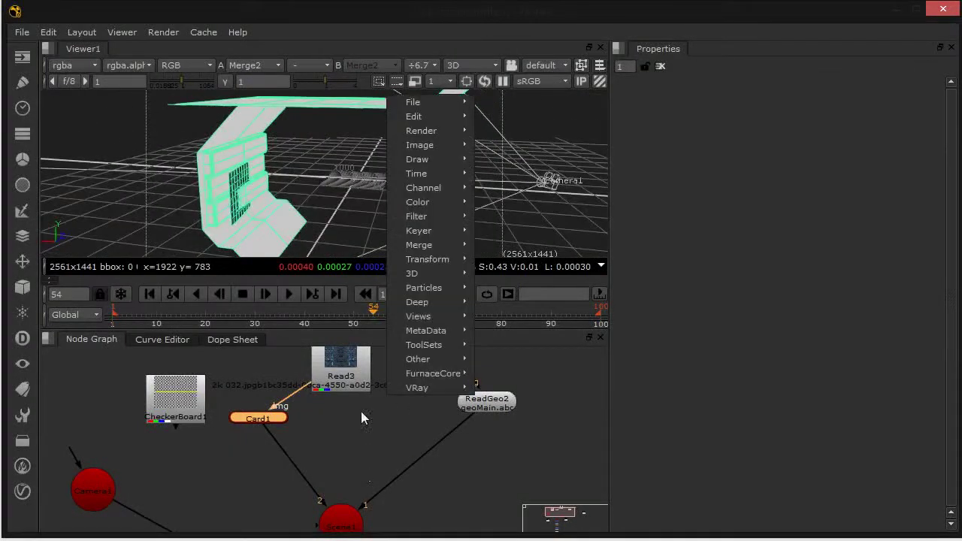
click(348, 378)
ctrl+drag(248, 214, 178, 197)
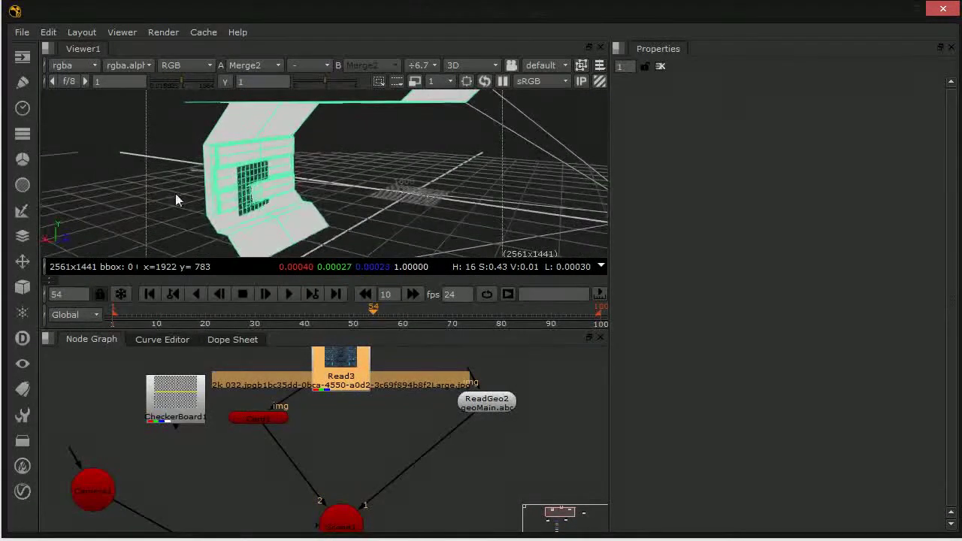
double_click(278, 417)
drag(244, 189, 463, 221)
drag(230, 204, 255, 222)
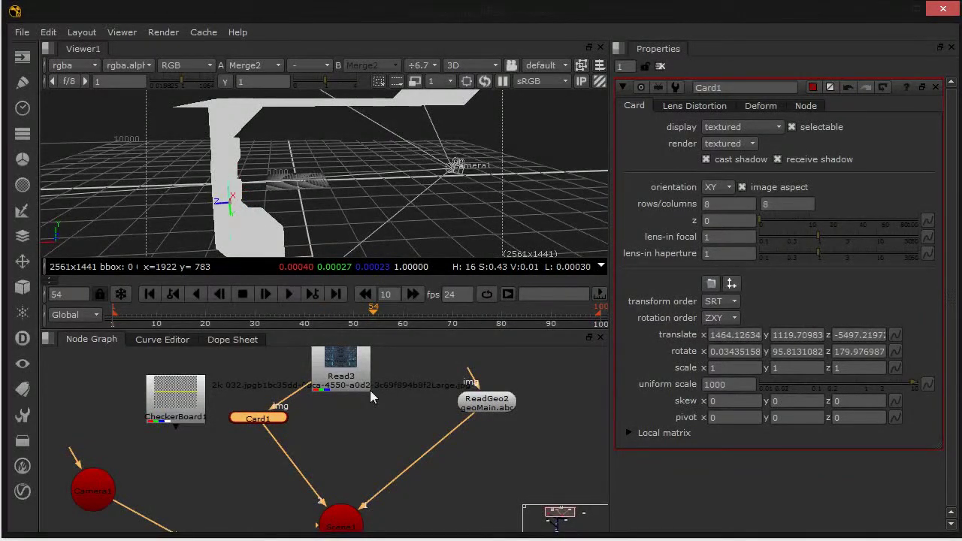
click(230, 183)
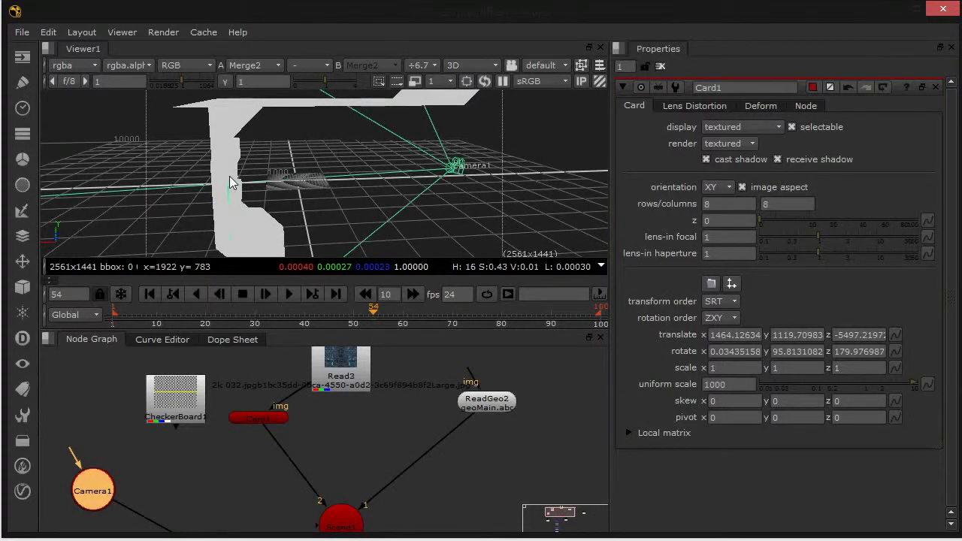
Return the viewer to 2D and inspect the robot composite in an enlarged viewer.
key(Tab)
key(space)
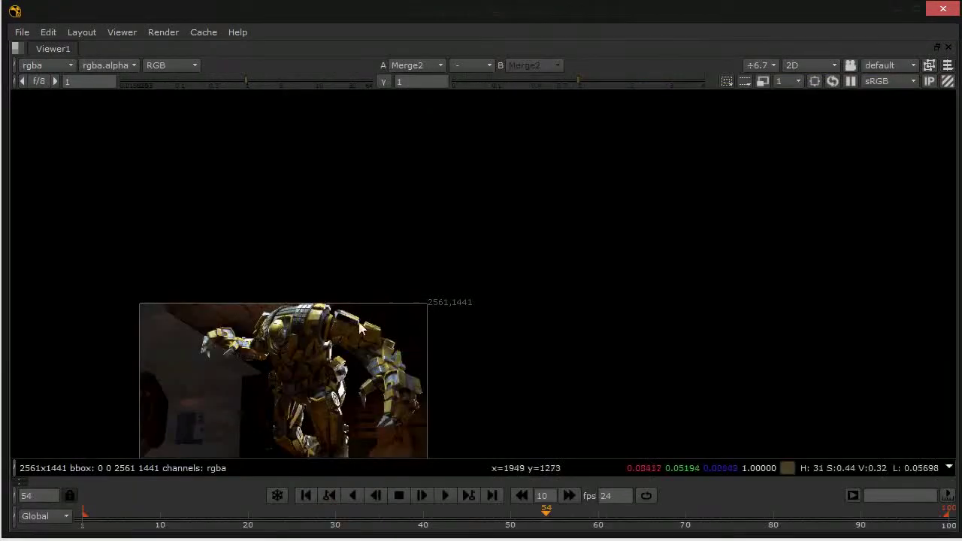
middle_drag(369, 296, 485, 155)
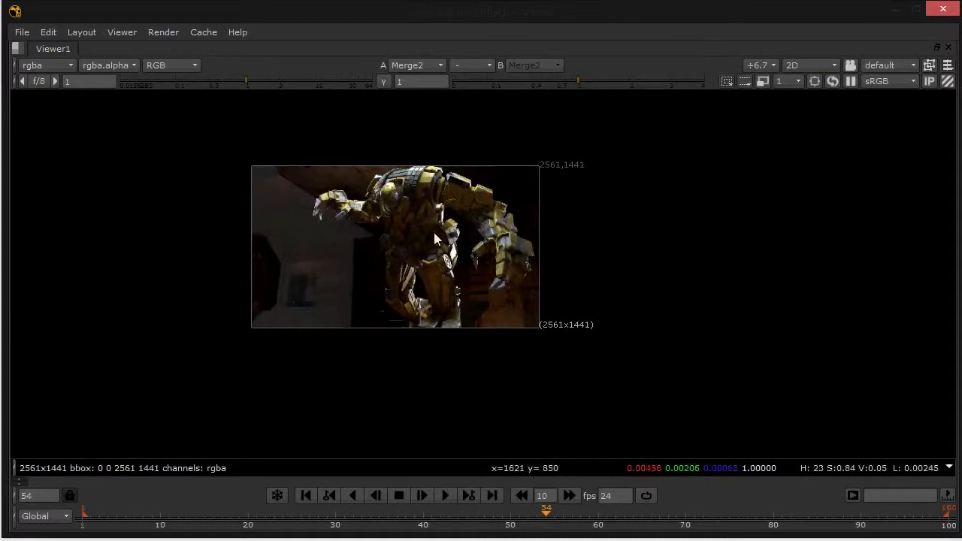
key(space)
Disable the ReadGeo2 node and check the robot composite without the wall and ceiling geometry.
click(491, 402)
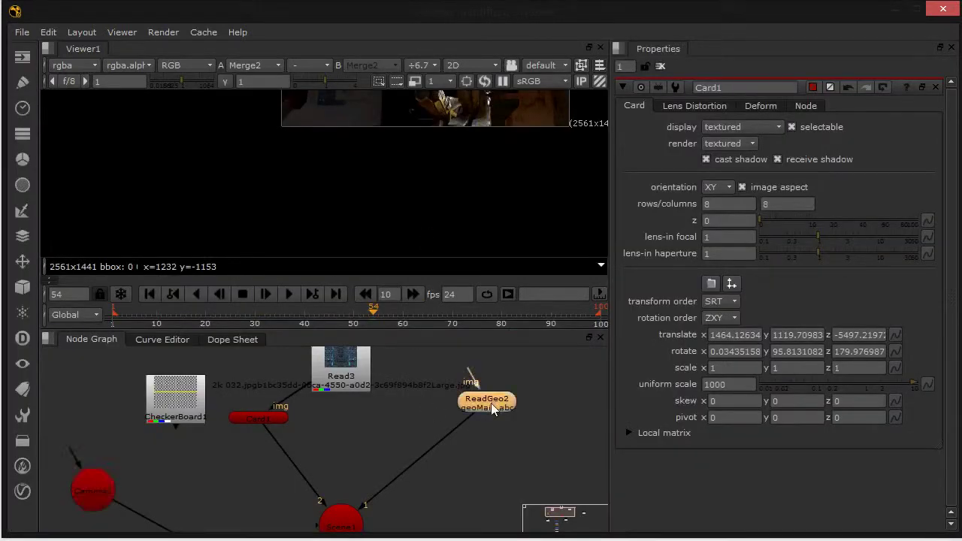
key(d)
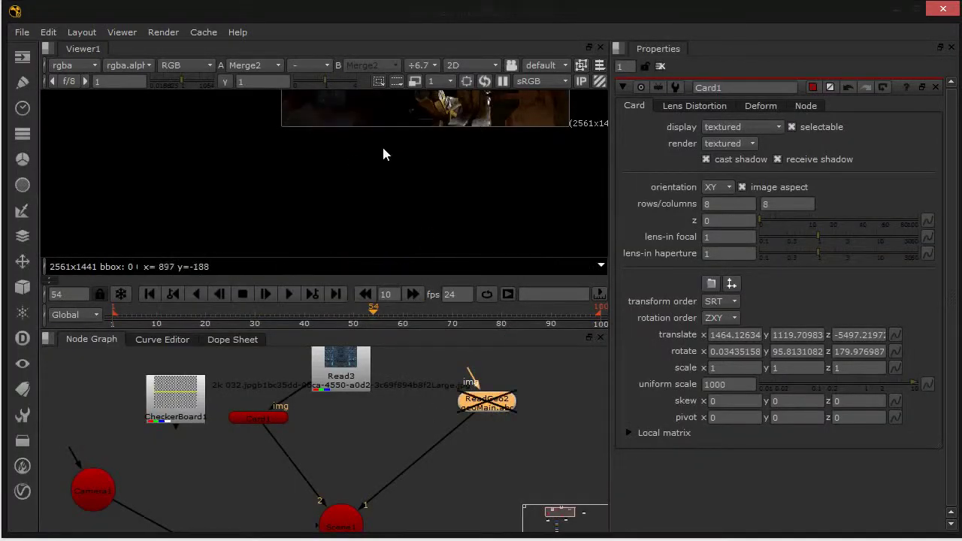
middle_drag(382, 155, 286, 236)
scroll(254, 182, up, 2)
middle_drag(254, 183, 244, 220)
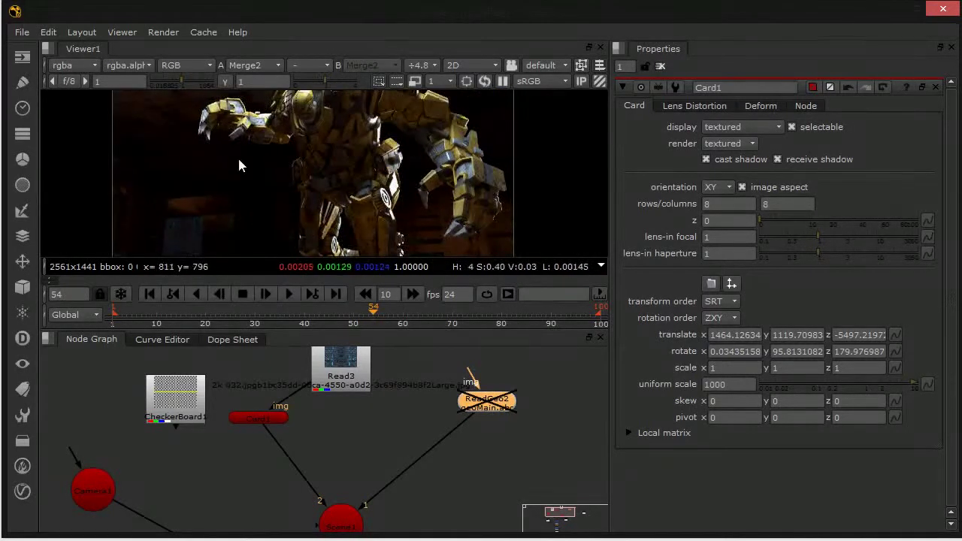
Set the Merge1 operation to hard-light and inspect the blended card area up close.
scroll(382, 451, down, 3)
scroll(348, 473, up, 3)
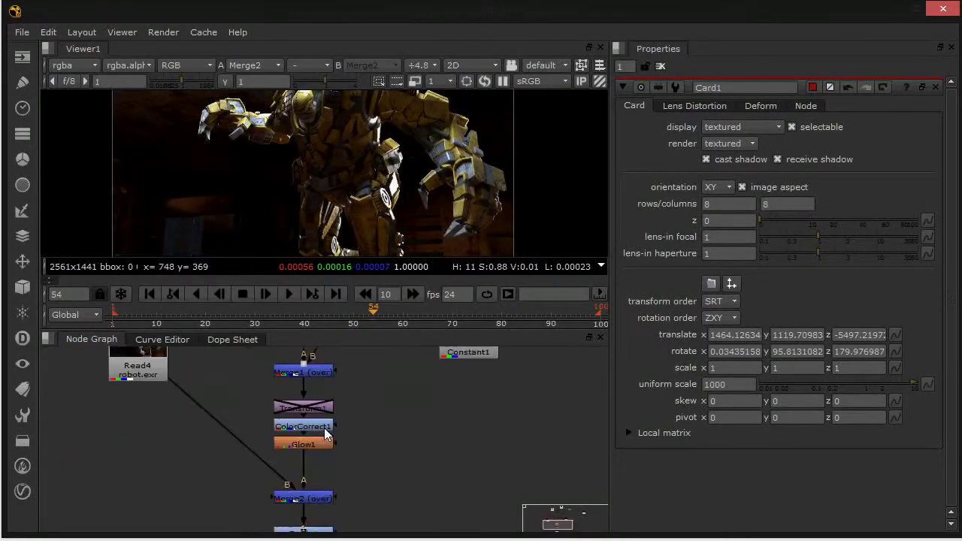
scroll(384, 419, down, 2)
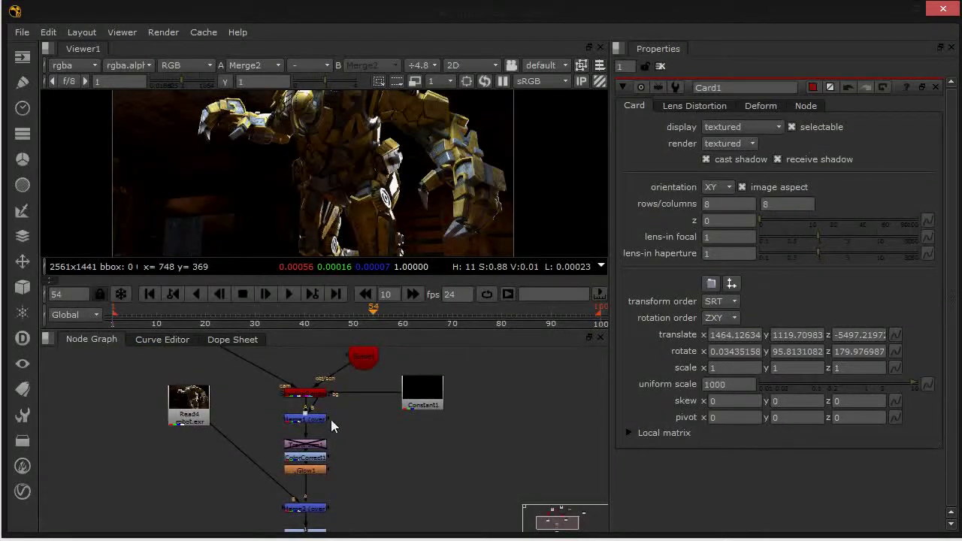
double_click(323, 417)
click(739, 126)
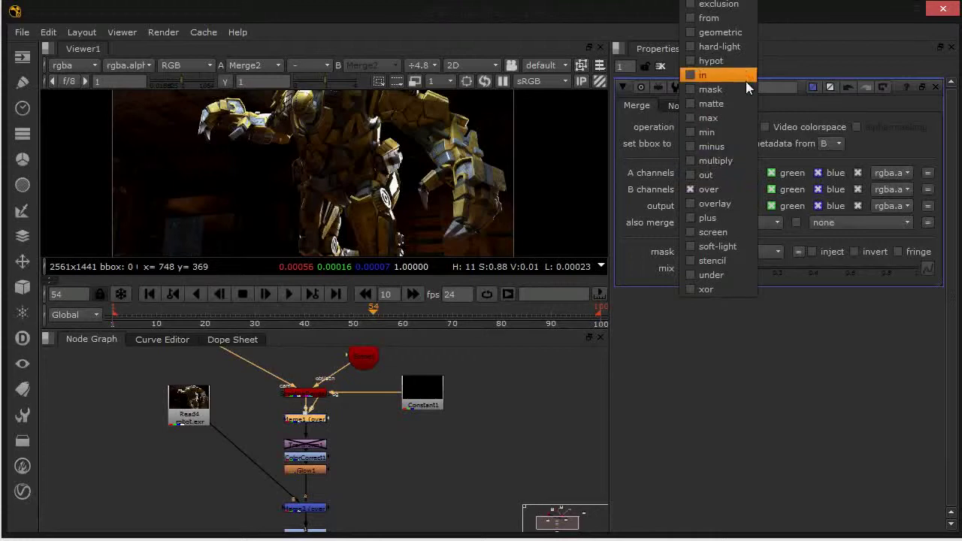
click(742, 50)
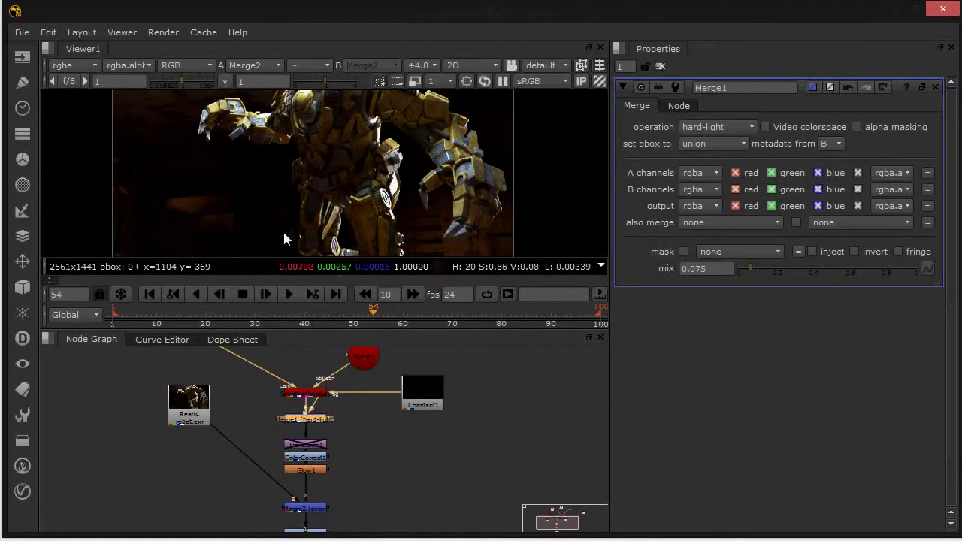
scroll(343, 165, up, 3)
scroll(324, 192, up, 2)
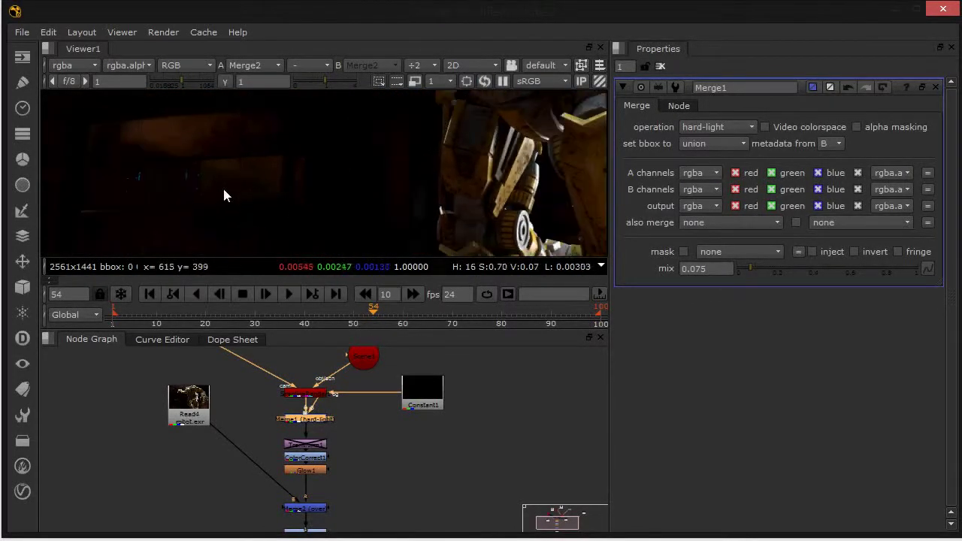
Place the Read2 sci-fi corridor image above Card1 and connect it as the card's texture in place of Read3.
key(space)
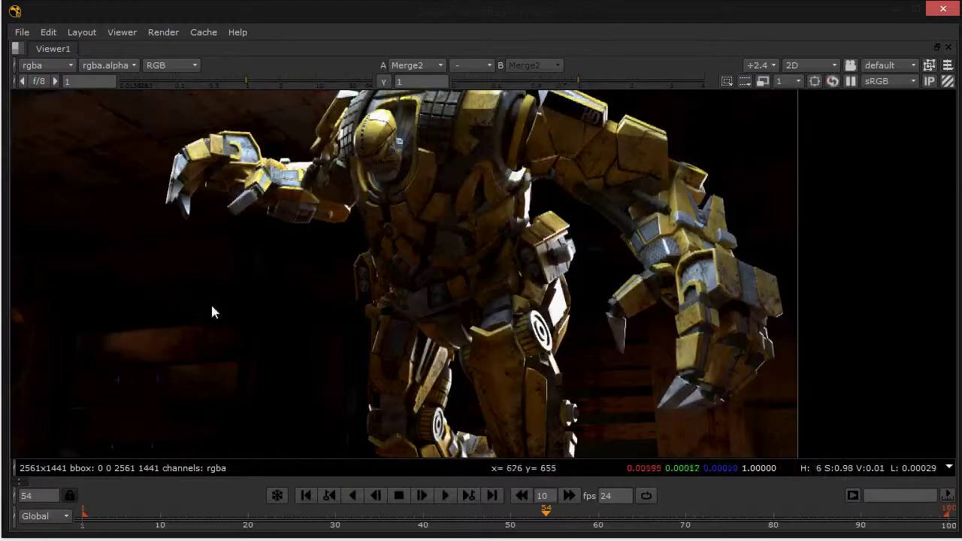
scroll(269, 225, down, 2)
key(space)
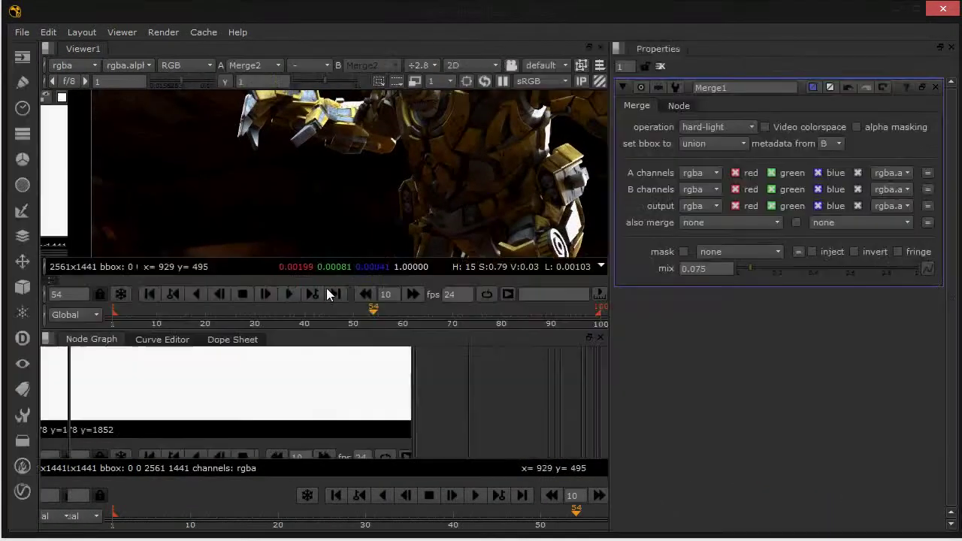
scroll(282, 197, up, 2)
middle_drag(347, 430, 354, 451)
scroll(347, 416, down, 4)
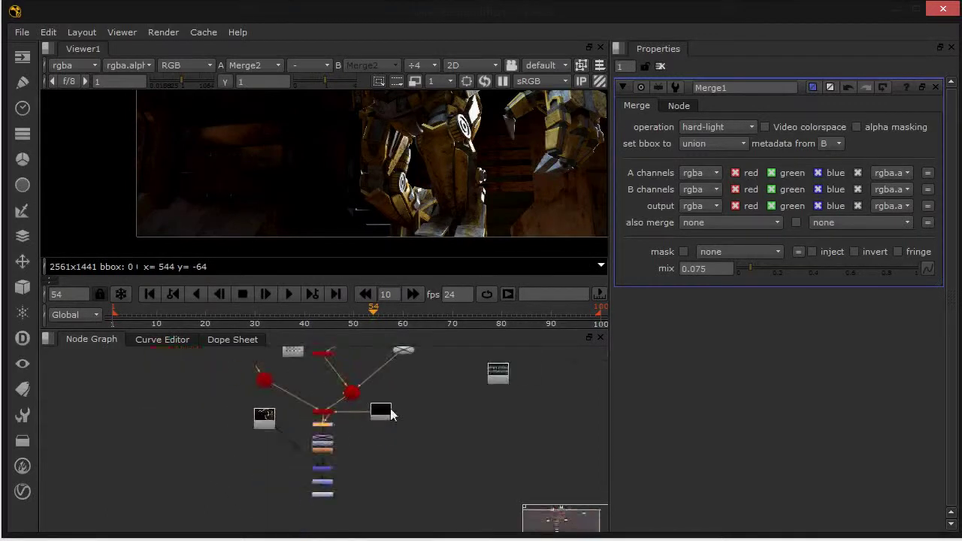
middle_drag(417, 430, 501, 474)
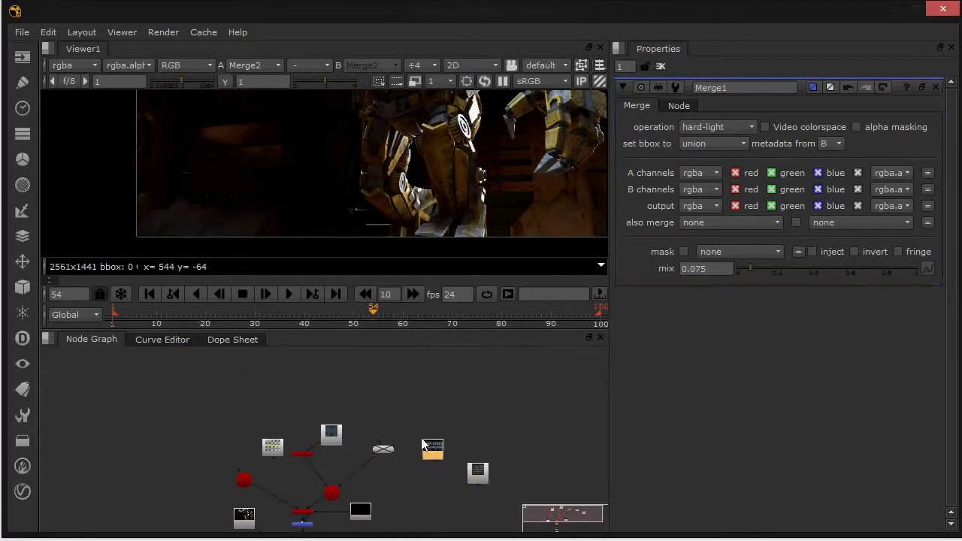
scroll(325, 456, up, 3)
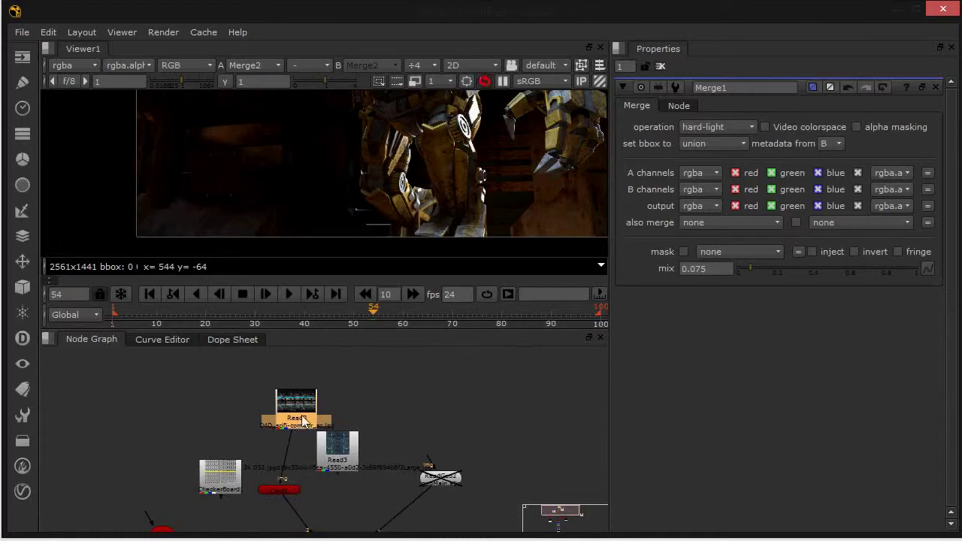
middle_drag(335, 464, 323, 347)
scroll(330, 390, down, 2)
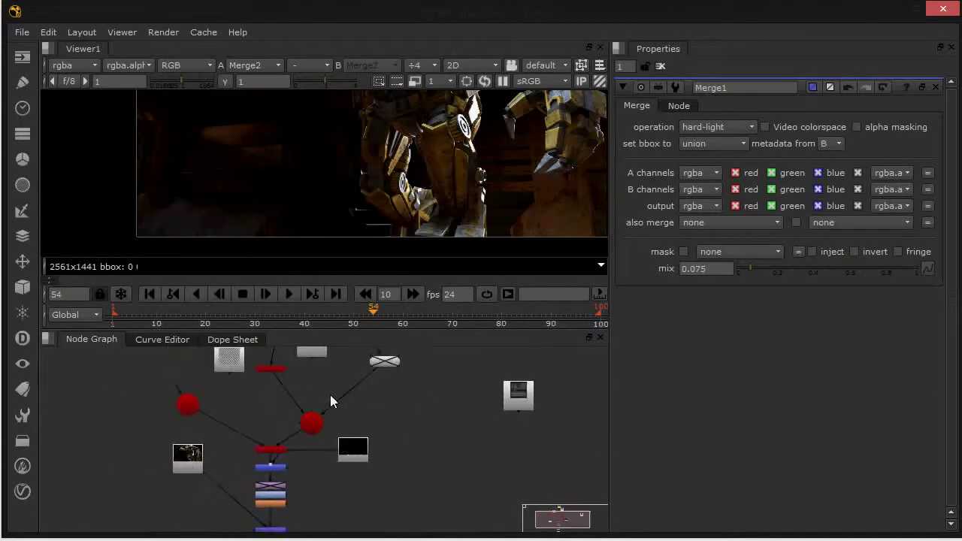
Set the Merge1 mix to 1 and check the blended card area in the composite.
scroll(301, 417, up, 5)
click(292, 419)
drag(755, 271, 951, 274)
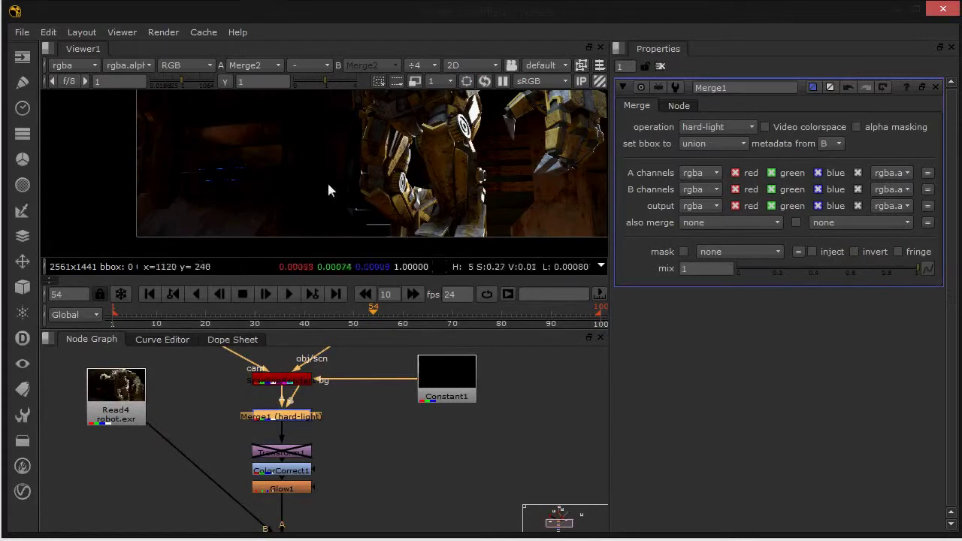
scroll(353, 181, down, 3)
scroll(318, 202, up, 4)
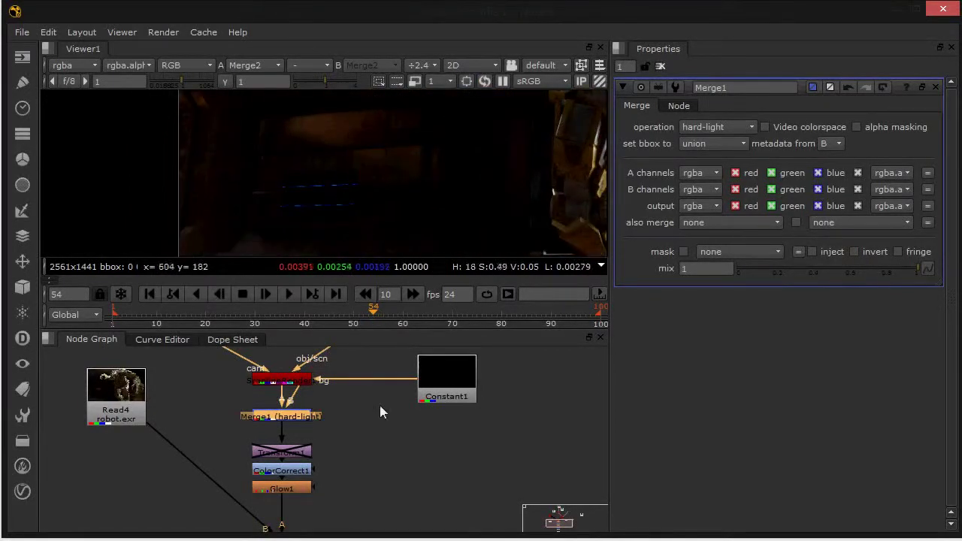
Move the unused Read3 node aside, above ReadGeo2, to clear space beside Card1.
middle_drag(355, 418, 354, 453)
scroll(354, 443, down, 3)
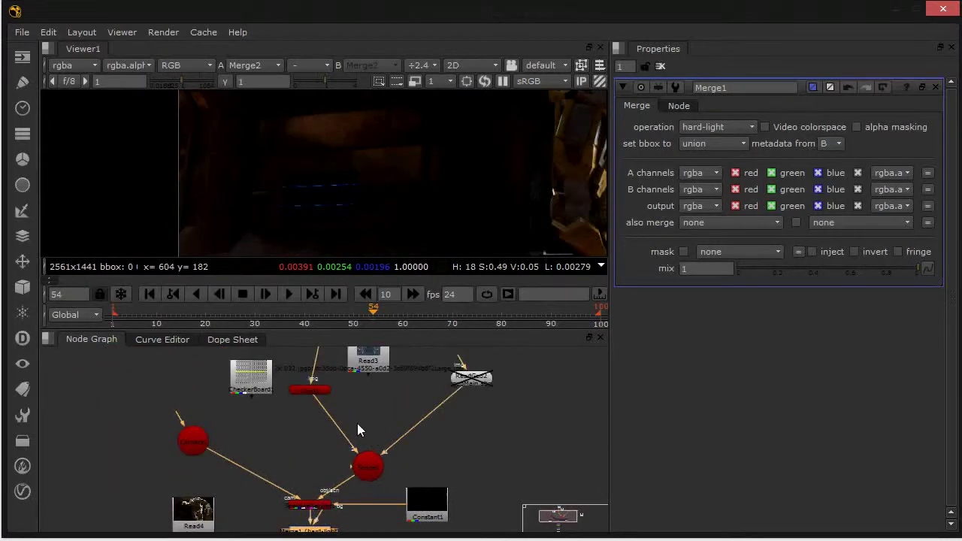
middle_drag(349, 405, 366, 471)
drag(381, 430, 460, 413)
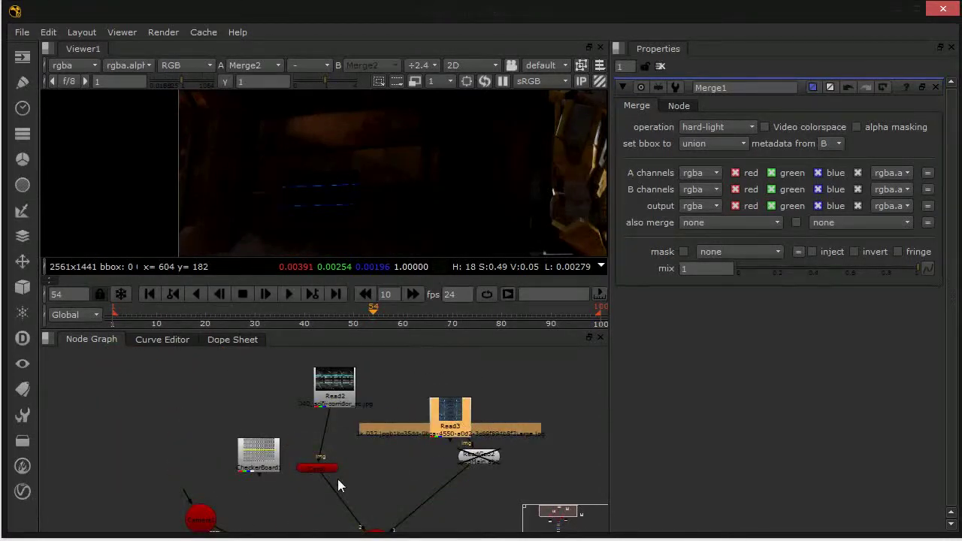
Make two copies of Card1, connecting both to the Scene node and to the Read2 texture.
click(333, 470)
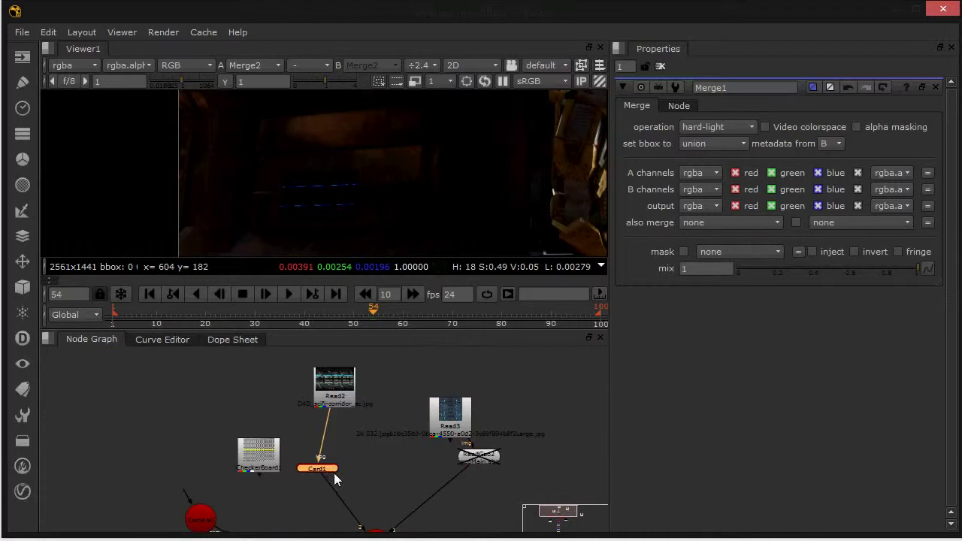
key(ctrl+v)
middle_drag(384, 475, 388, 425)
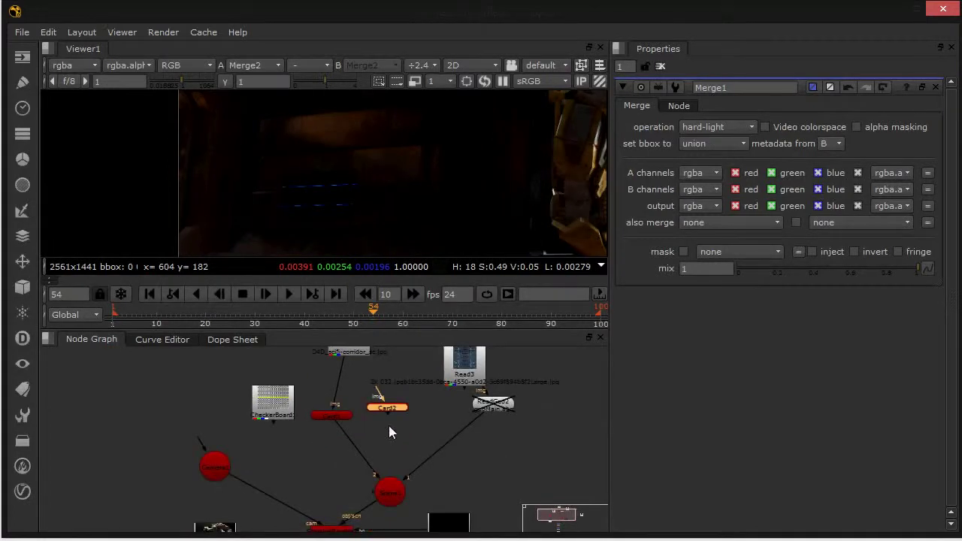
drag(387, 455, 395, 472)
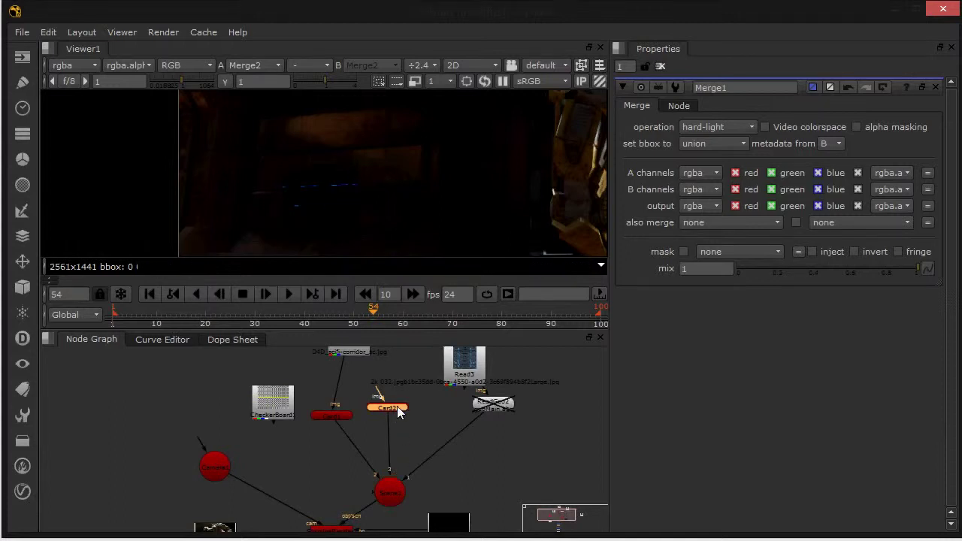
key(ctrl+shift+i)
click(761, 238)
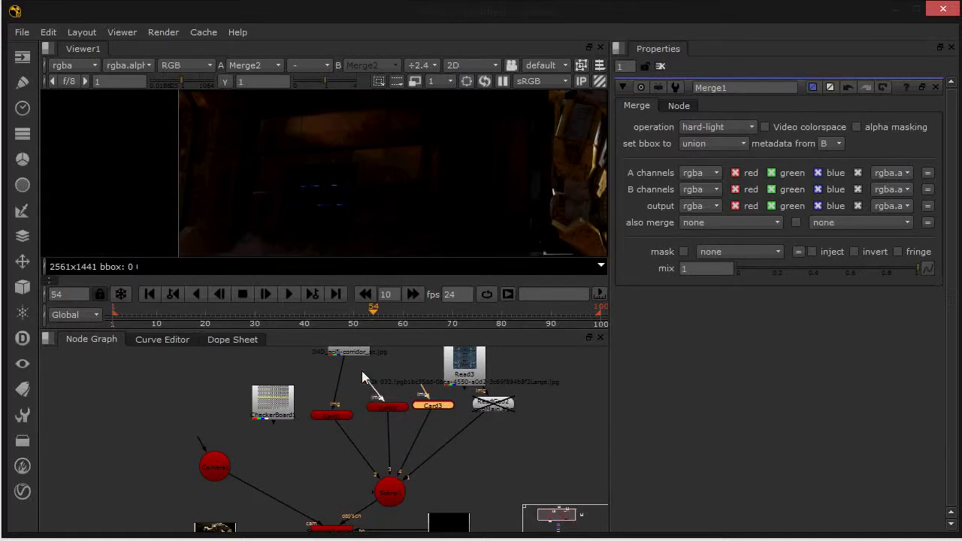
drag(418, 381, 350, 357)
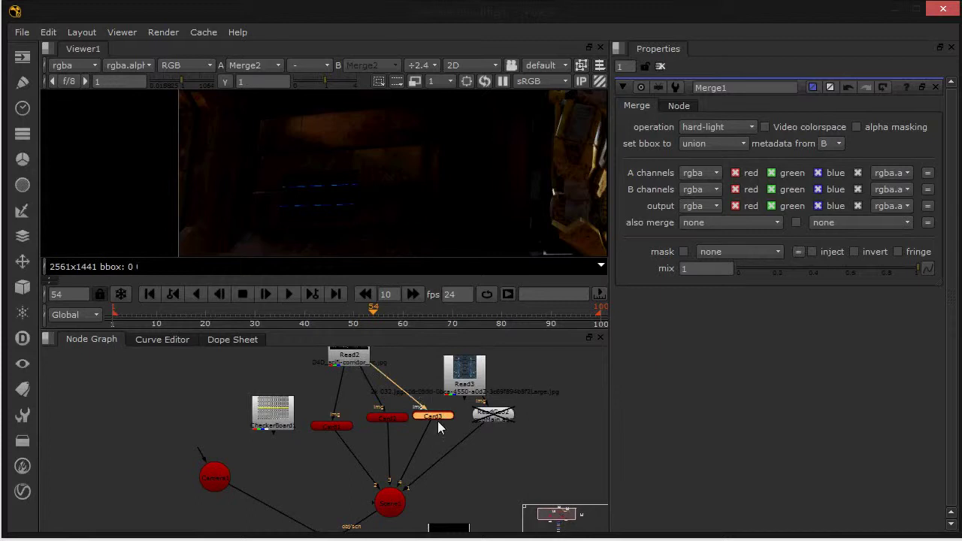
Open Card2's properties and slide it along the wall in the 3D view to about z -6439.
double_click(397, 419)
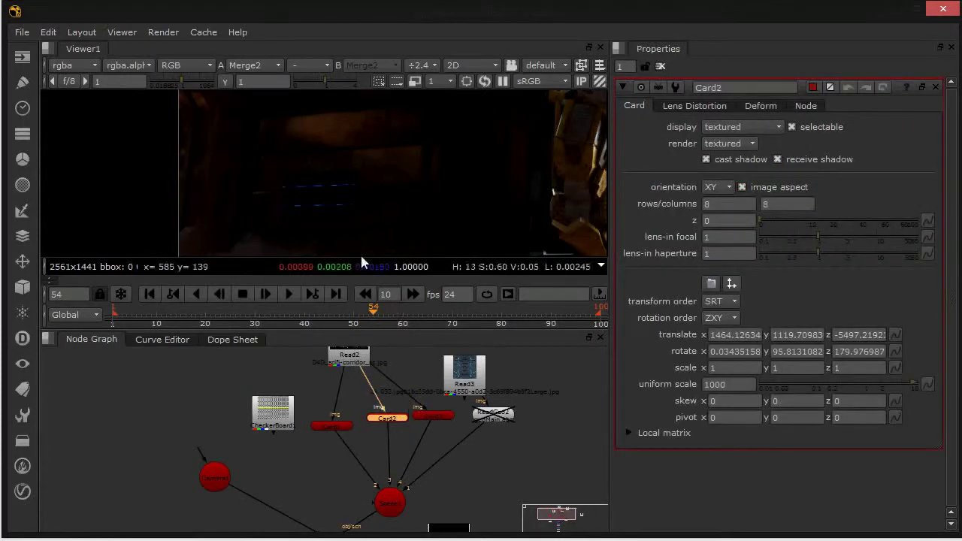
key(Tab)
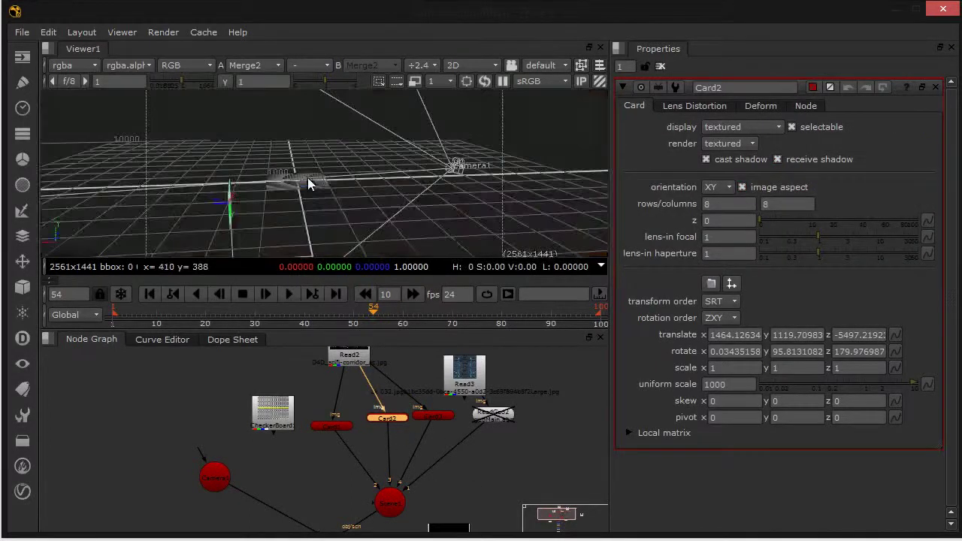
ctrl+drag(368, 201, 435, 193)
drag(305, 237, 373, 236)
Select Card3 and slide it along the wall in the 3D view to about z -4510, extending the card row.
click(322, 238)
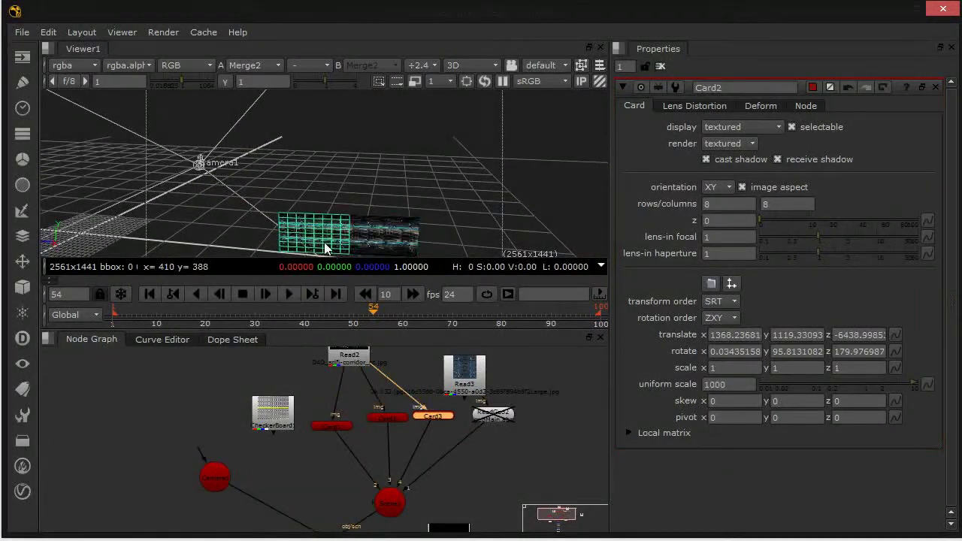
click(304, 239)
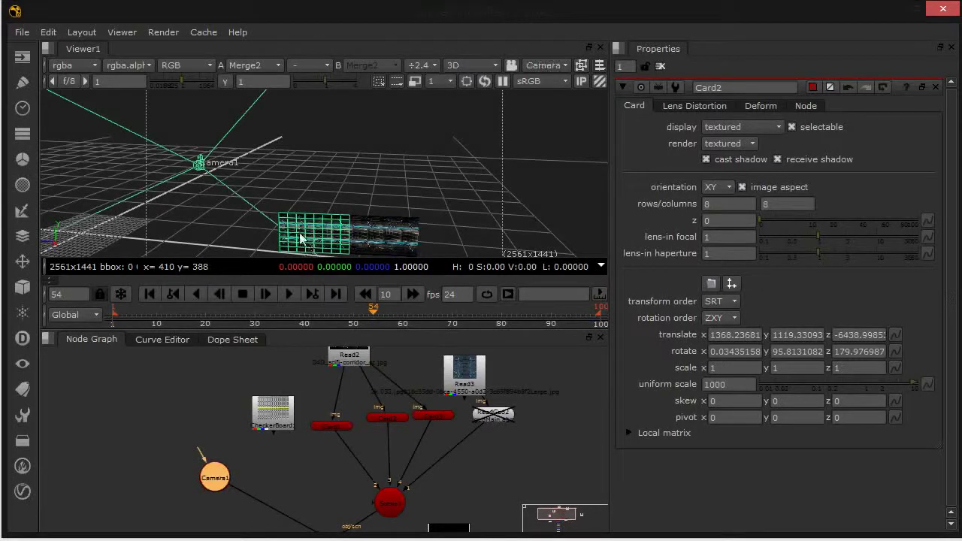
ctrl+drag(305, 240, 530, 267)
click(391, 201)
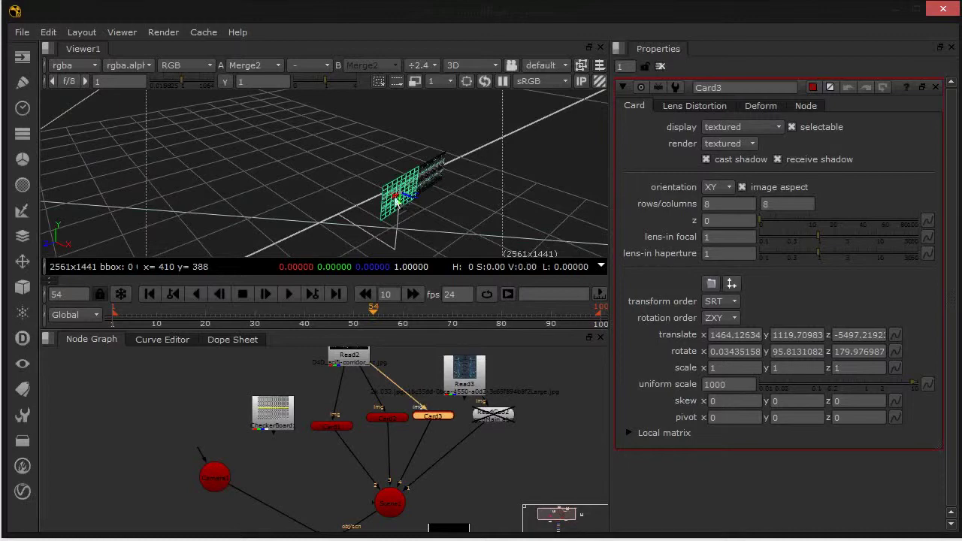
drag(389, 204, 316, 227)
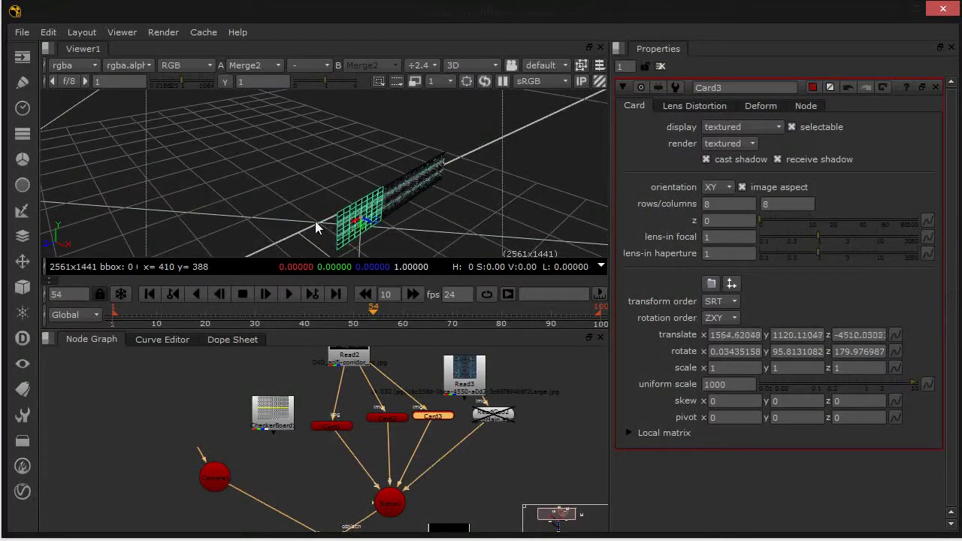
click(291, 178)
Return to the 2D composite and inspect the extended card row behind the robot in an enlarged viewer.
key(Tab)
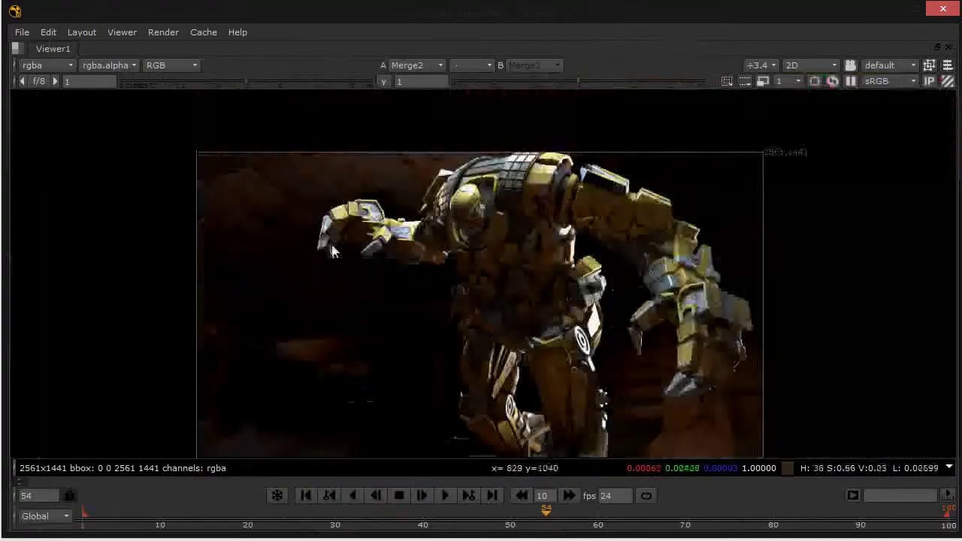
key(space)
middle_drag(345, 314, 413, 296)
scroll(398, 350, up, 2)
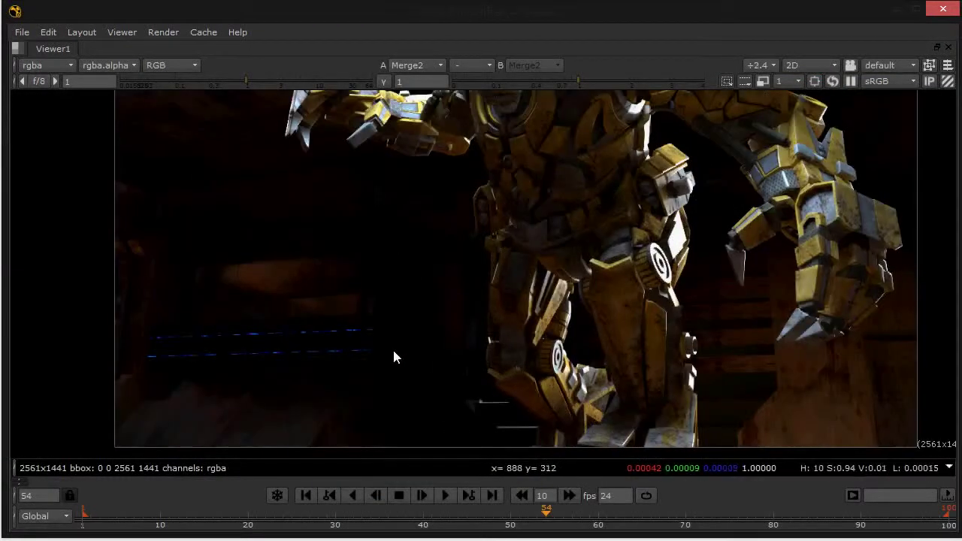
scroll(393, 348, down, 2)
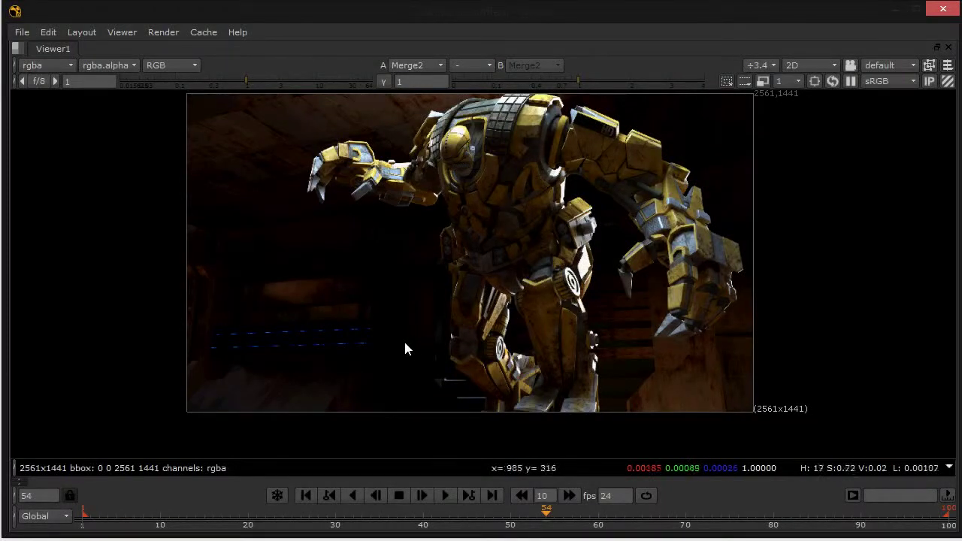
scroll(308, 352, up, 2)
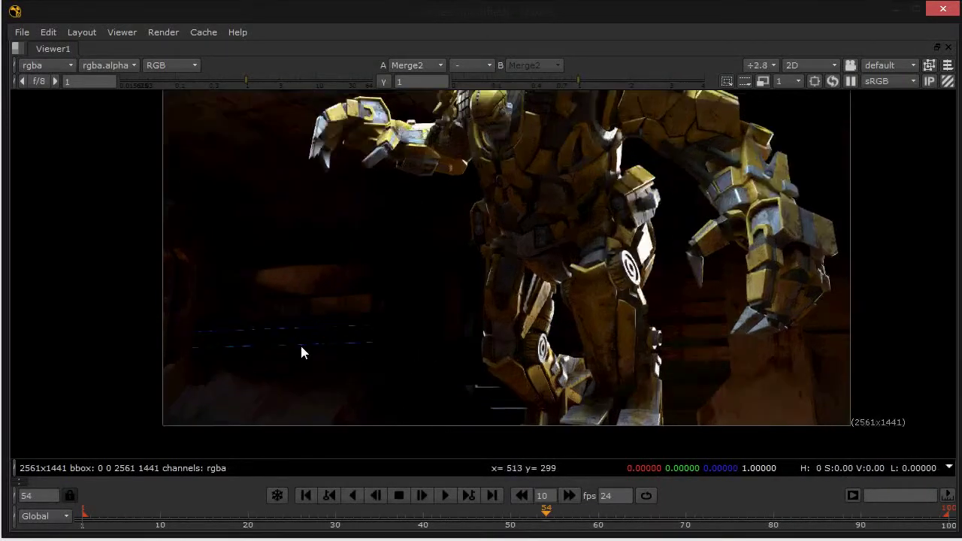
scroll(378, 340, down, 3)
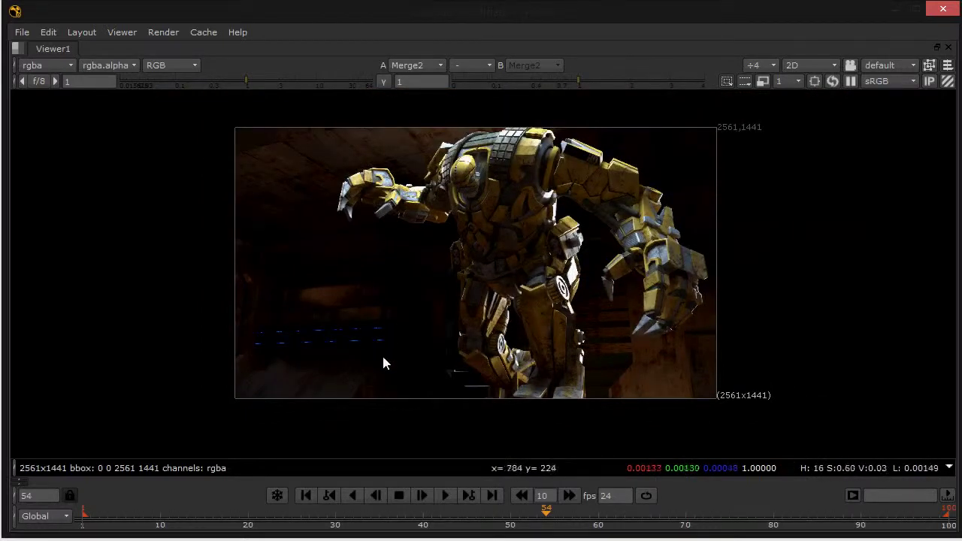
key(space)
Reposition the Read2 node above the three cards in the node graph and recentre the robot composite.
middle_drag(424, 426, 323, 485)
drag(250, 420, 296, 404)
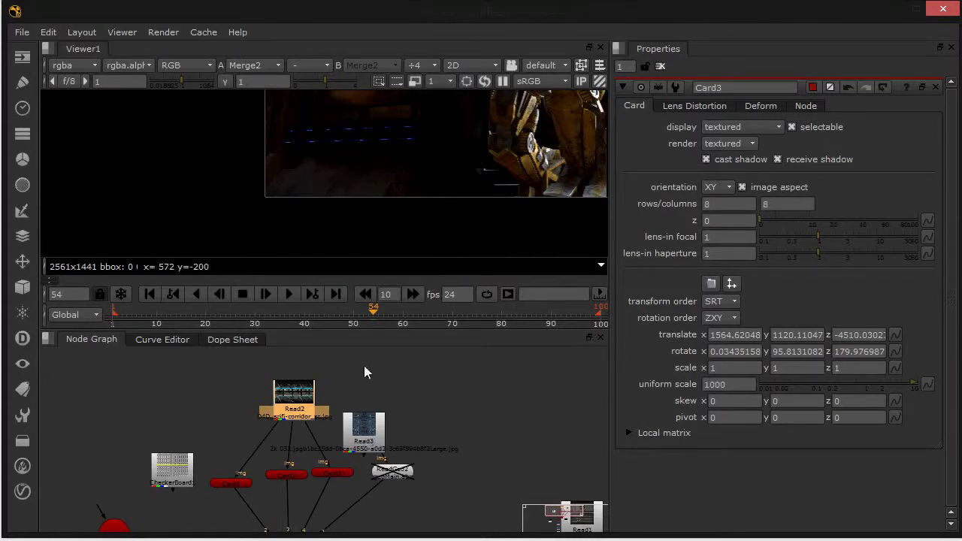
middle_drag(328, 171, 263, 205)
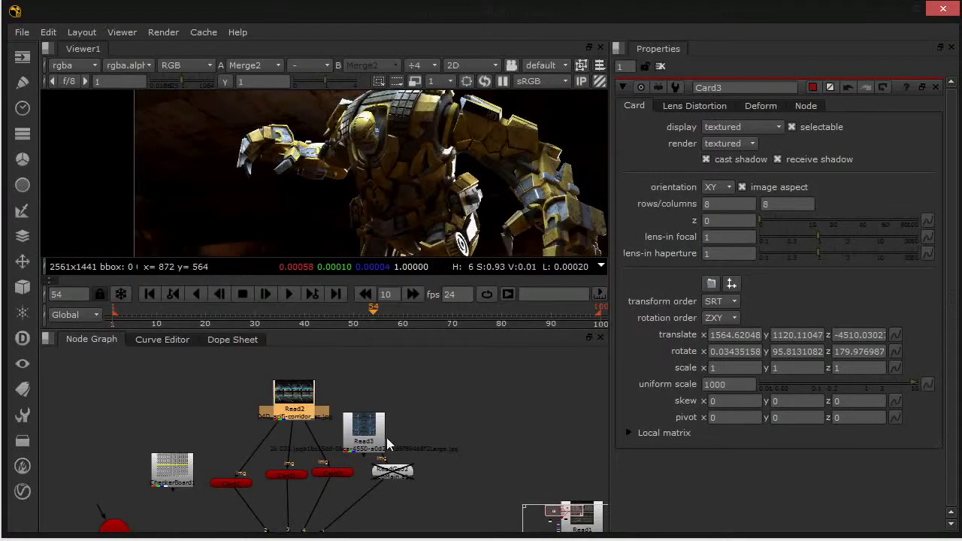
click(120, 387)
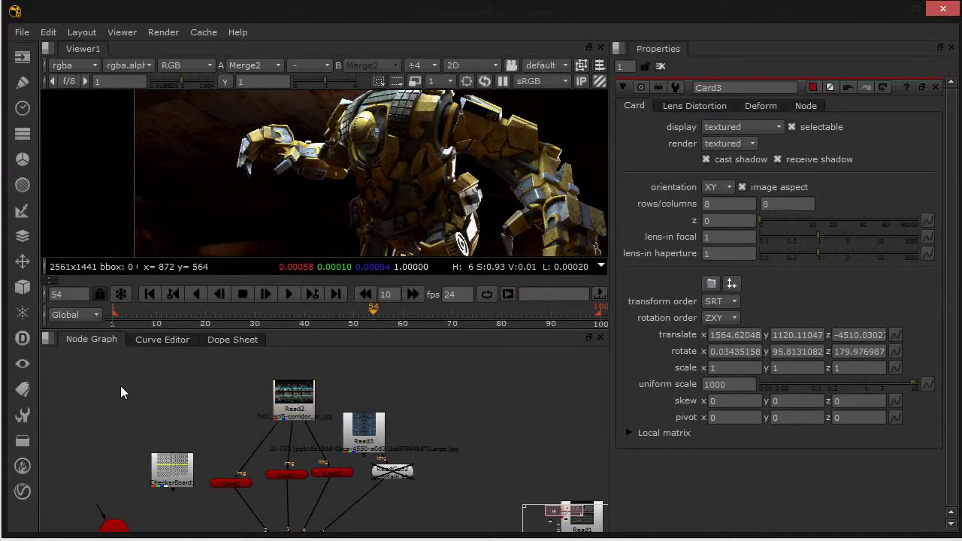
key(Tab)
text(ReadGeo)
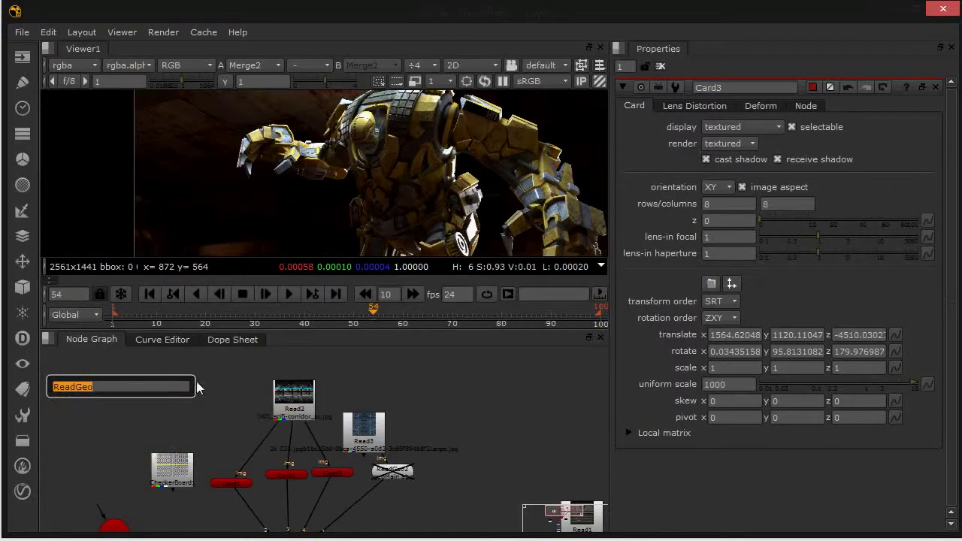
key(Return)
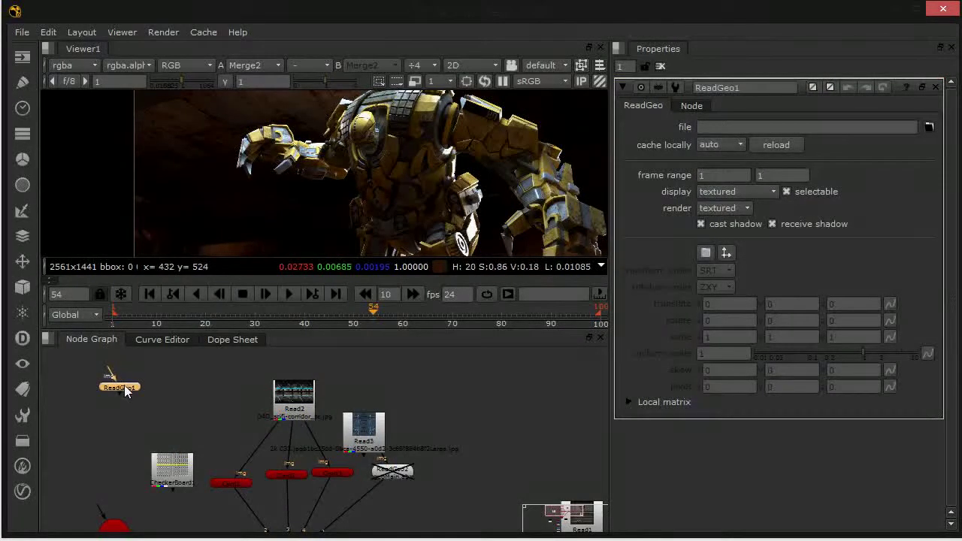
key(Delete)
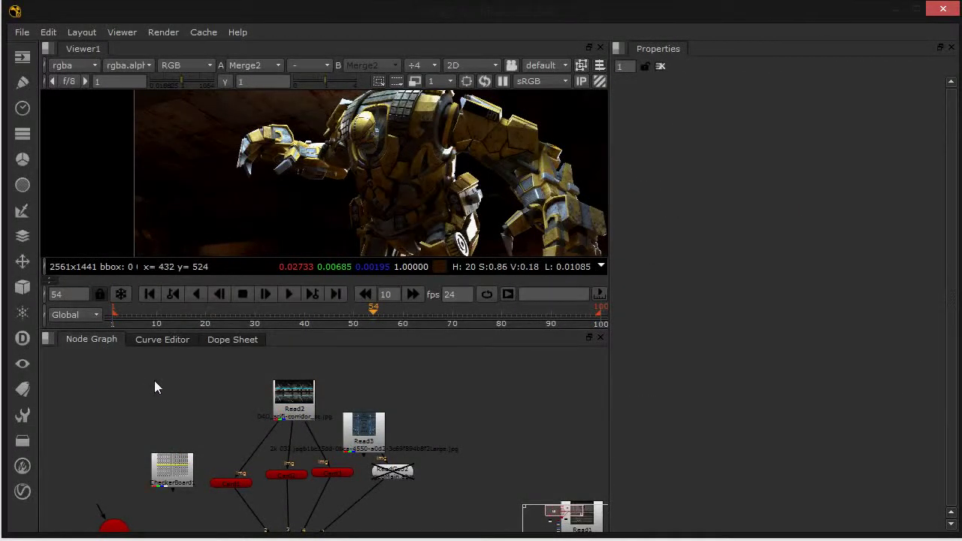
key(Tab)
key(Escape)
Re-enable the ReadGeo2 node and check Card2 against the wall geometry in the 3D view.
key(Tab)
ctrl+drag(294, 214, 474, 181)
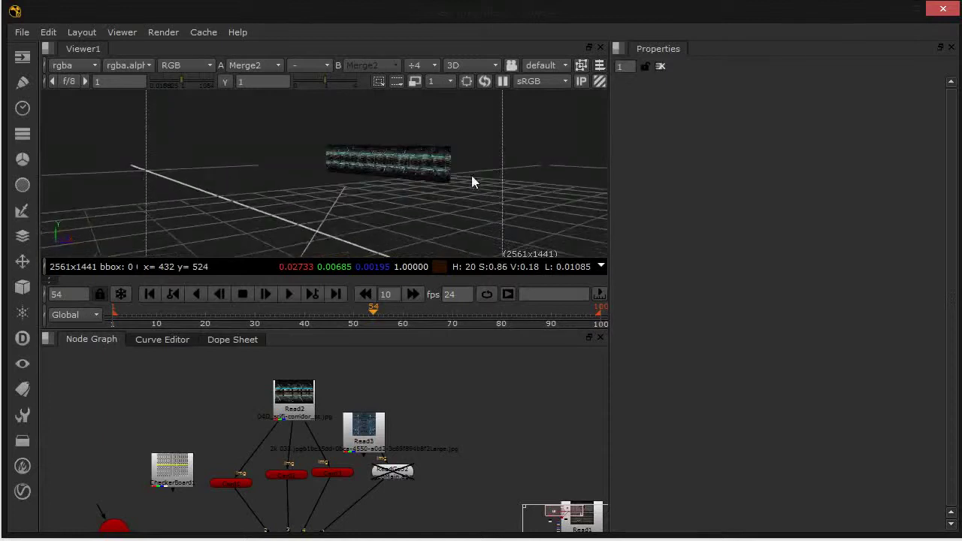
drag(398, 472, 422, 472)
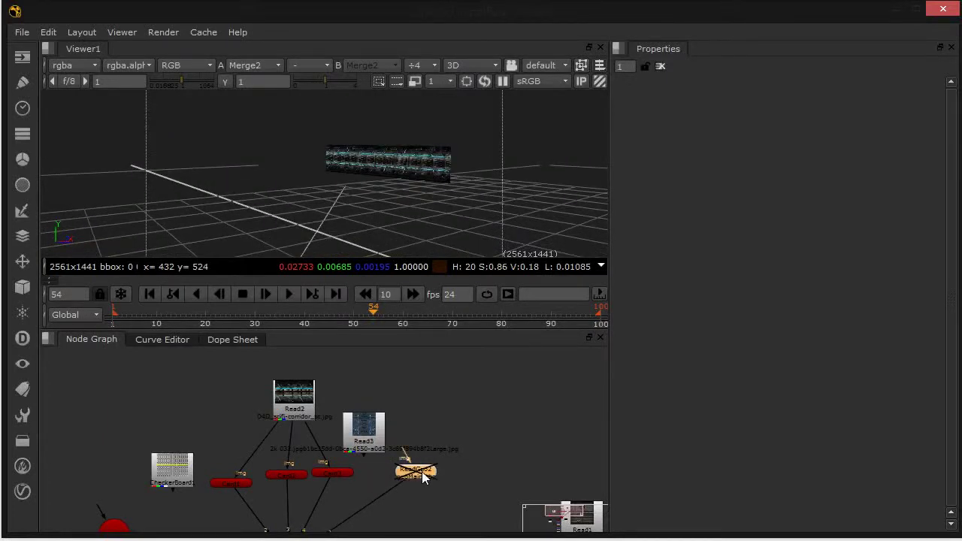
key(d)
ctrl+drag(342, 217, 305, 200)
click(273, 190)
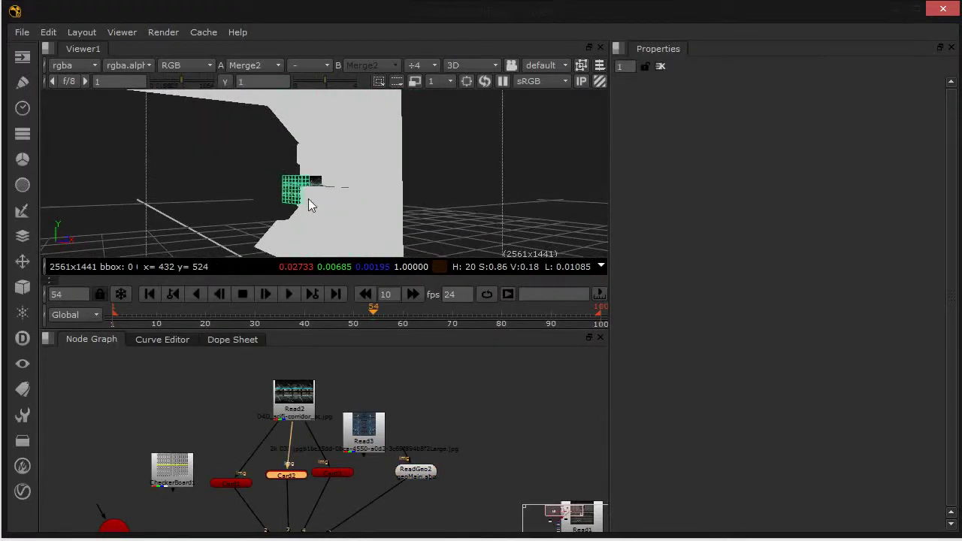
Duplicate Card2 and move the original up to the ceiling in the 3D view, at about x 223, y 2731, z -6323.
key(alt+c)
double_click(293, 193)
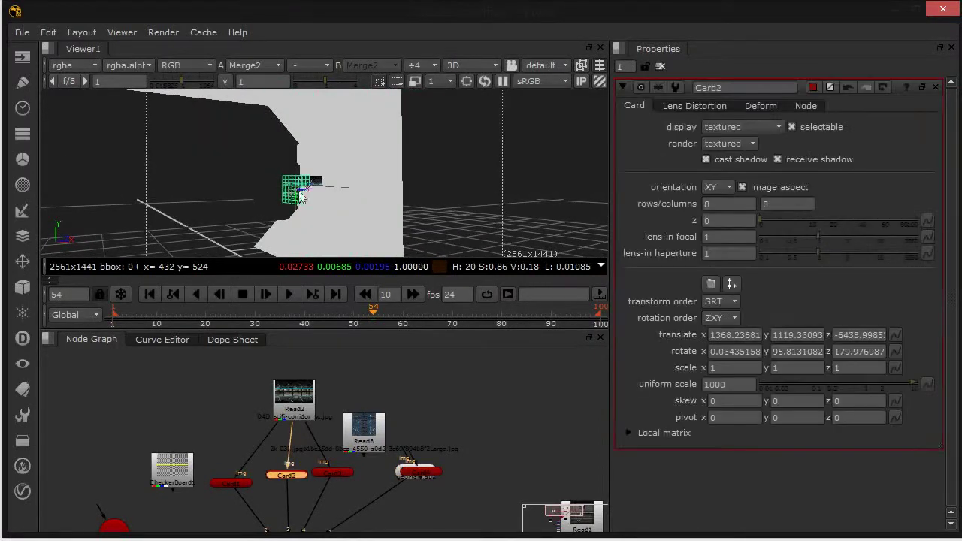
drag(304, 206, 405, 164)
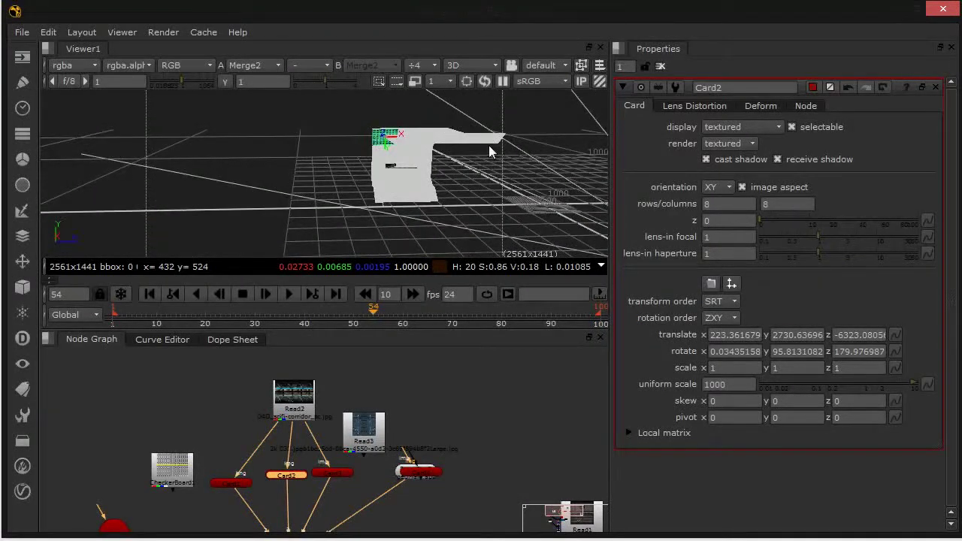
Rotate Card2 flat against the ceiling geometry, to about x -72, y 95.9, z 175.
scroll(472, 167, up, 5)
ctrl+drag(357, 186, 307, 155)
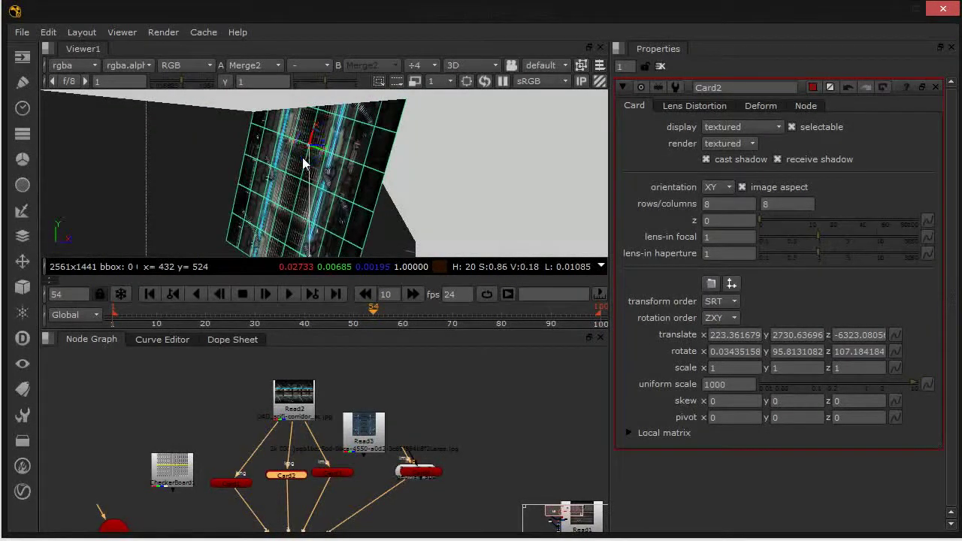
key(ctrl)
ctrl+drag(311, 164, 375, 170)
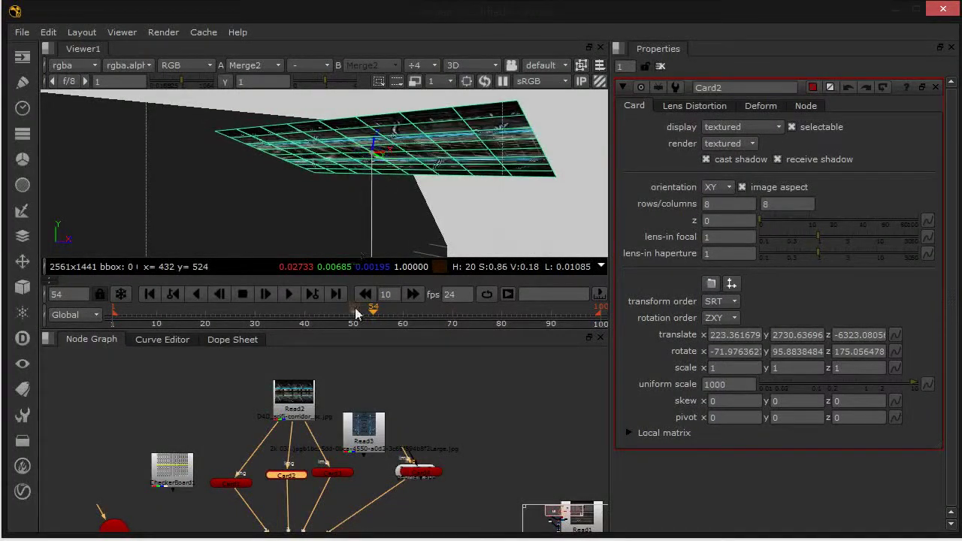
Return to the 2D composite and wire the duplicated card, Card4, from Read2 into the scene node.
key(Tab)
key(f)
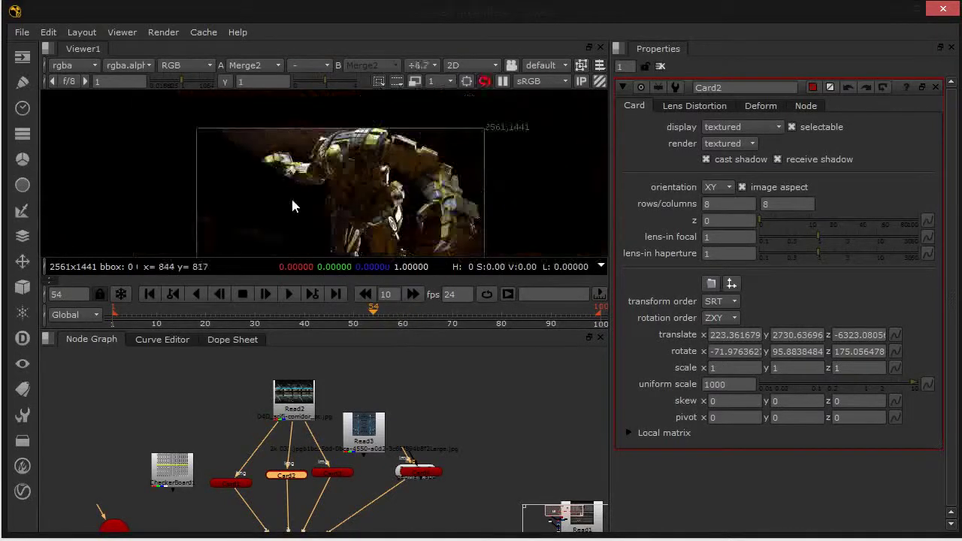
scroll(293, 205, down, 2)
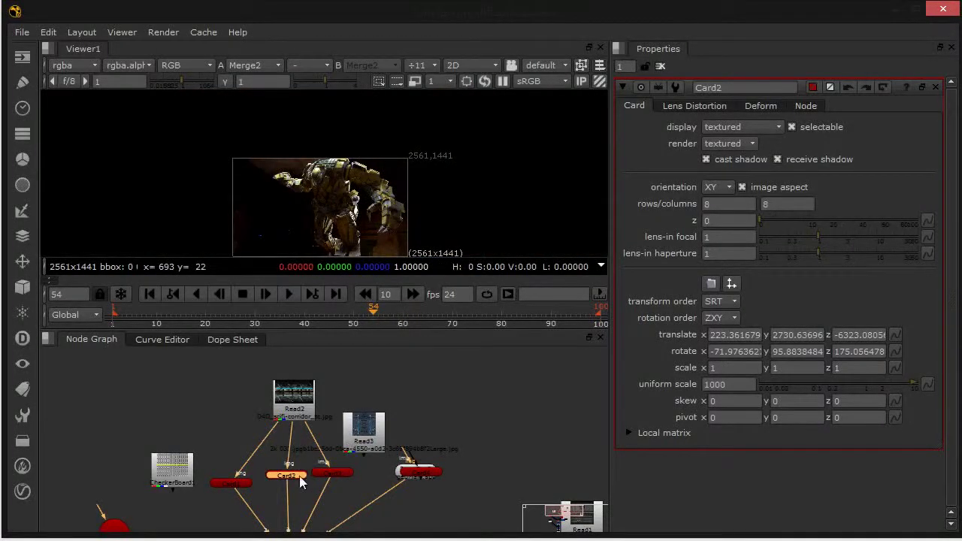
key(ctrl+v)
drag(408, 473, 306, 418)
middle_drag(338, 466, 340, 426)
drag(371, 444, 303, 510)
scroll(360, 153, up, 2)
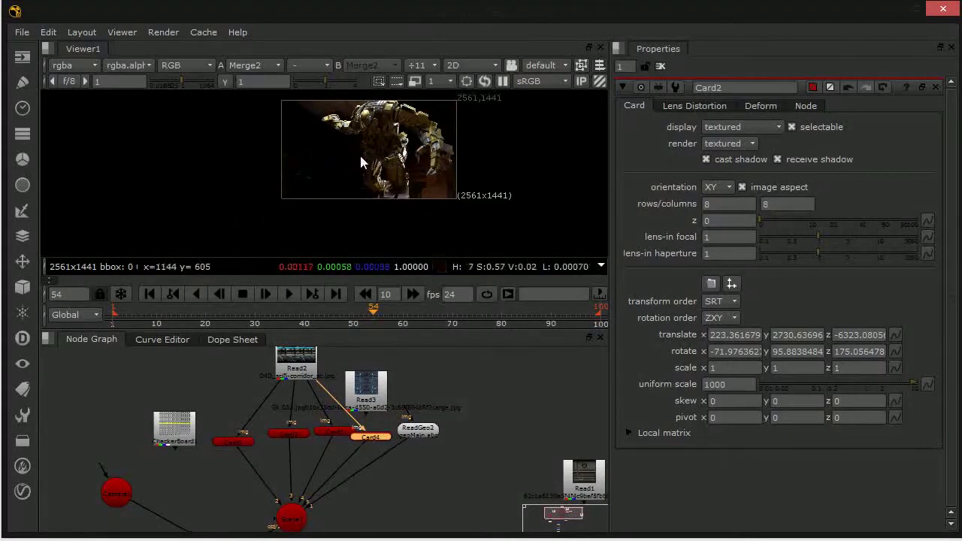
scroll(360, 154, up, 3)
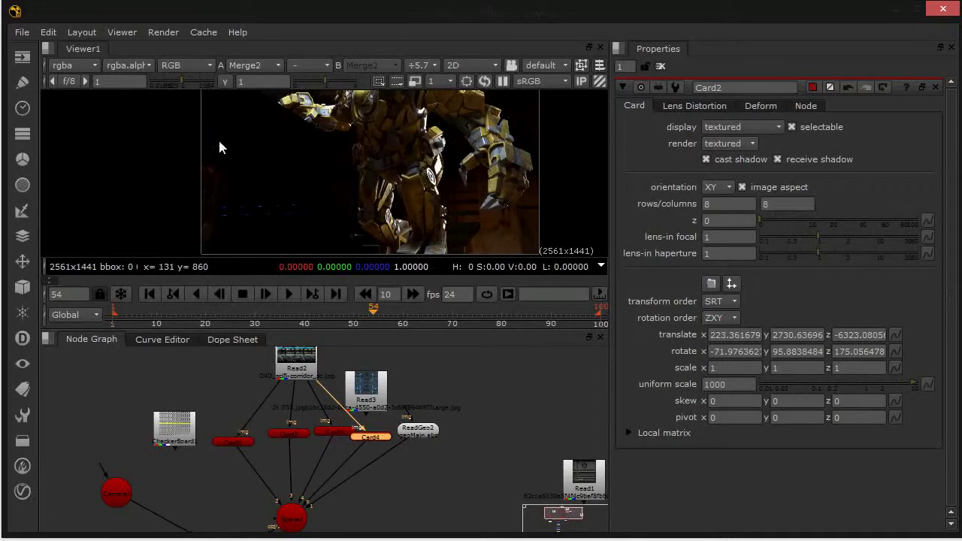
Space Card4 and ReadGeo2 apart in the node graph and disable both nodes.
drag(372, 438, 387, 428)
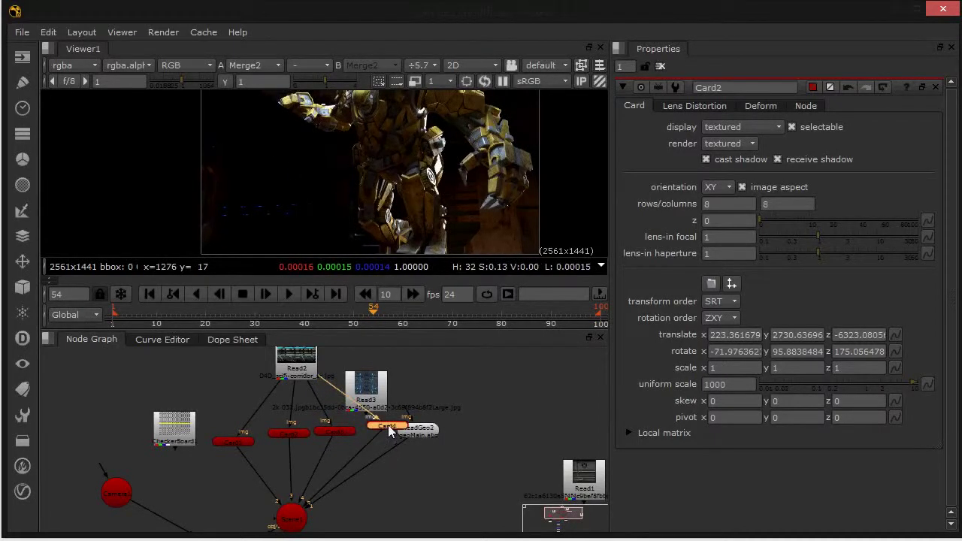
key(d)
drag(417, 432, 484, 431)
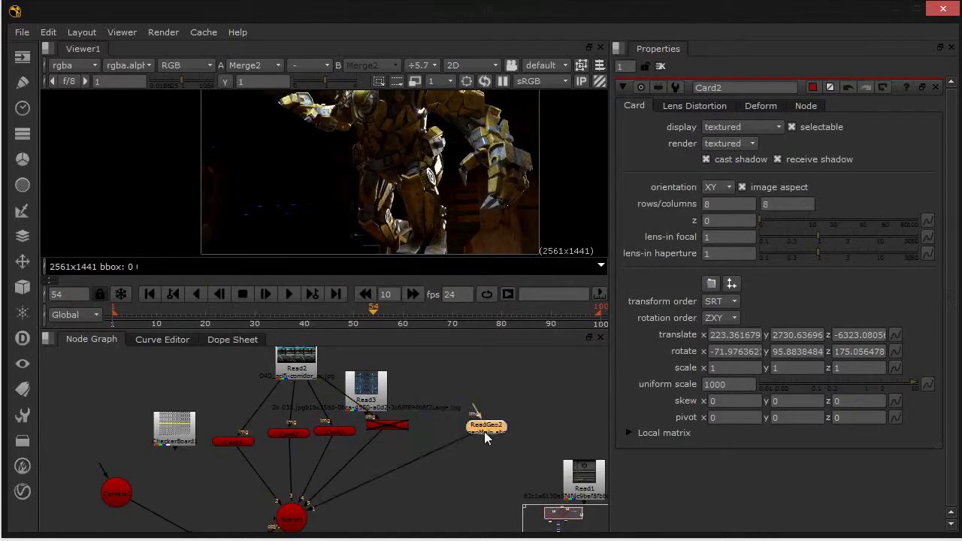
double_click(486, 430)
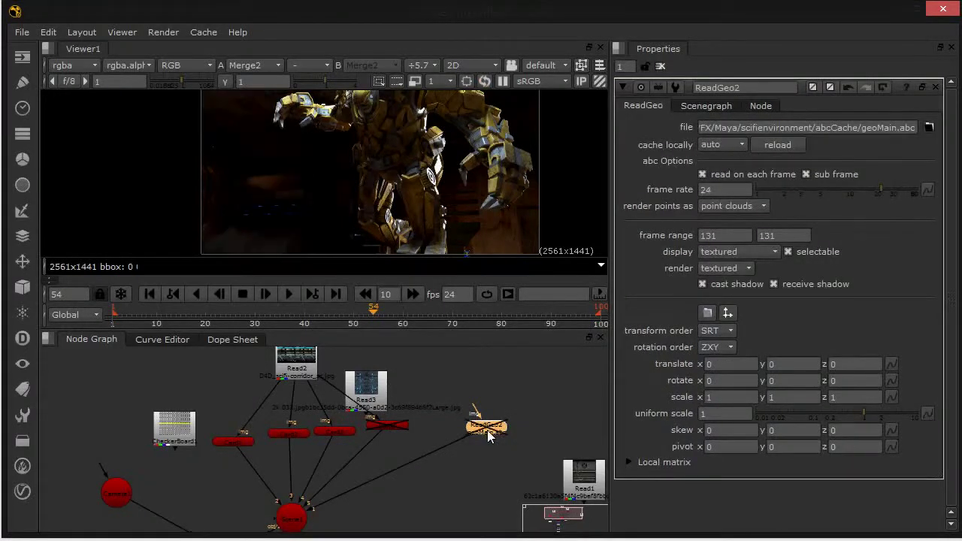
scroll(219, 131, up, 4)
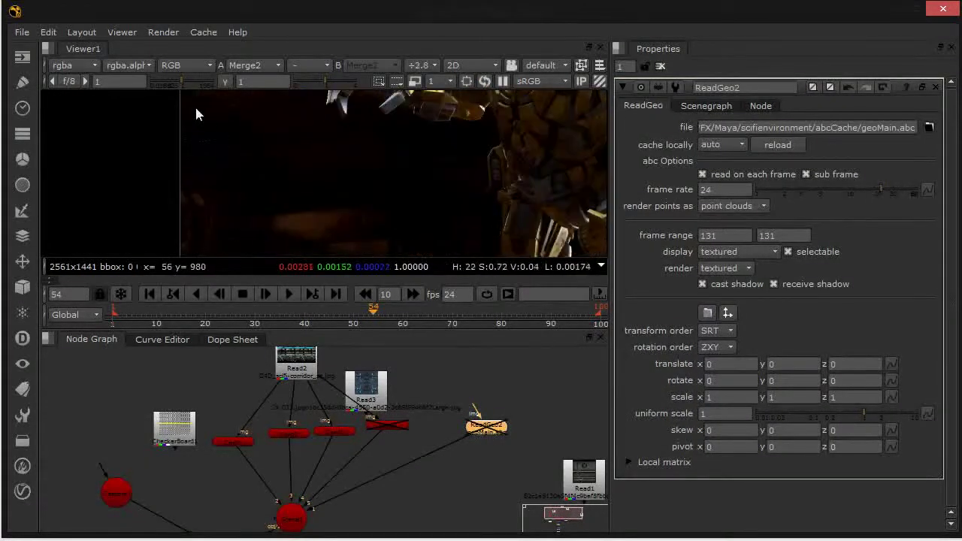
click(391, 424)
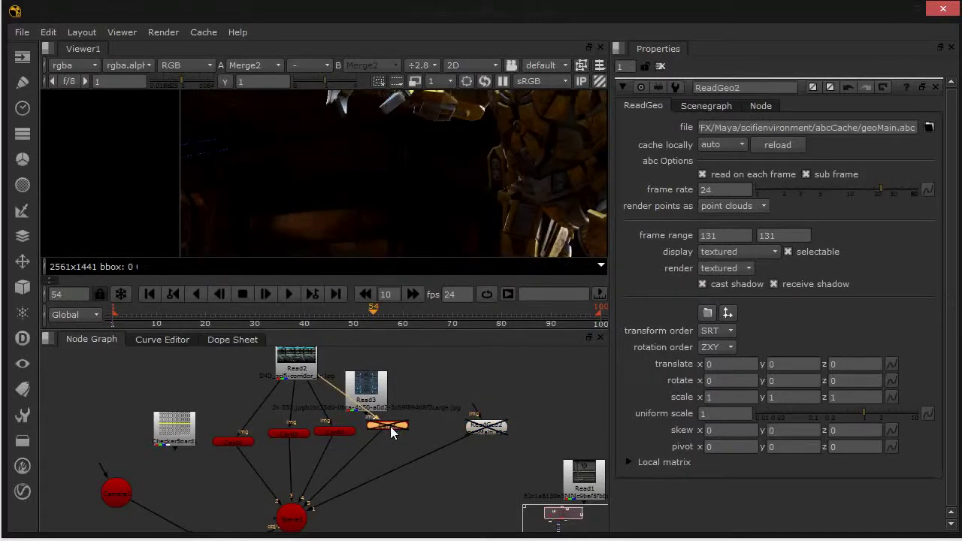
Examine the card lights on the wall and ceiling behind the robot in an enlarged viewer.
scroll(288, 191, down, 2)
key(space)
scroll(277, 264, down, 2)
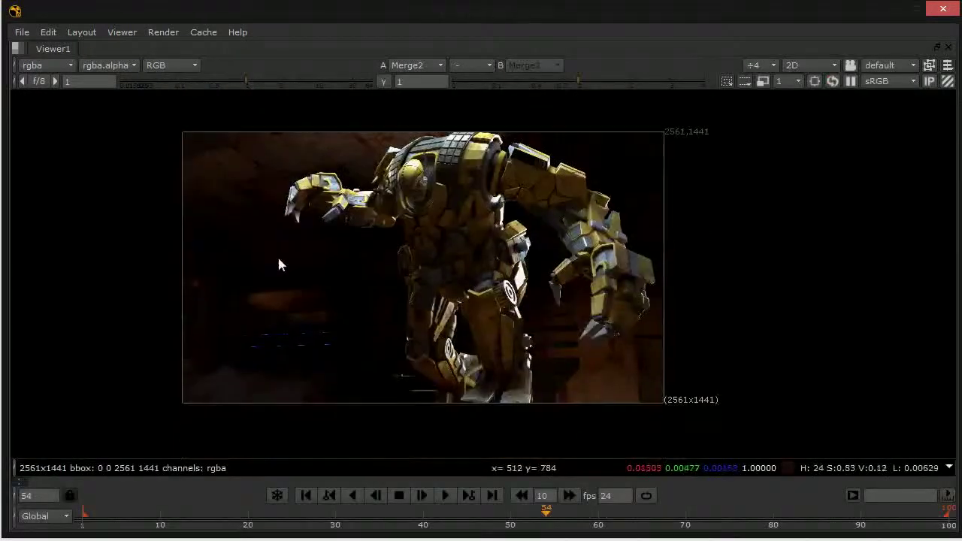
scroll(278, 264, up, 2)
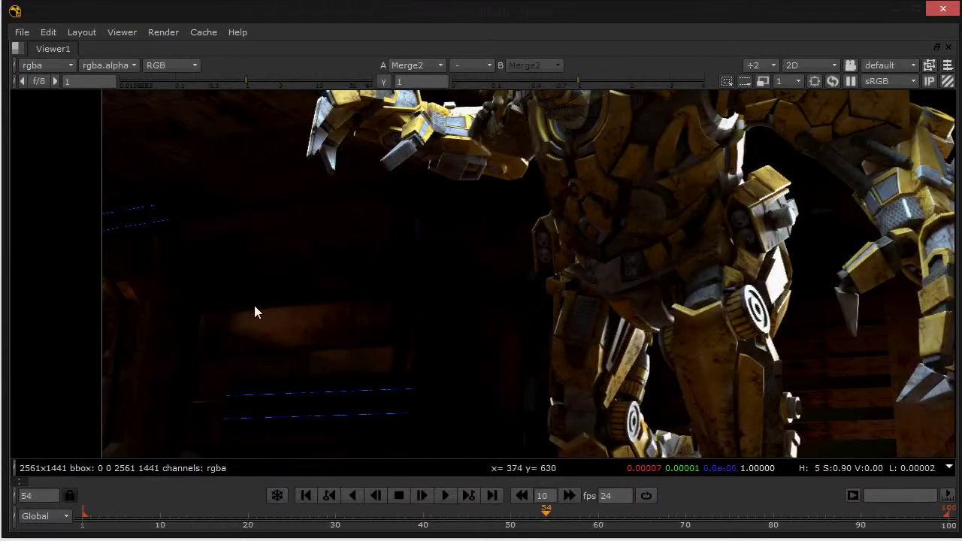
middle_drag(271, 350, 322, 350)
scroll(322, 338, down, 1)
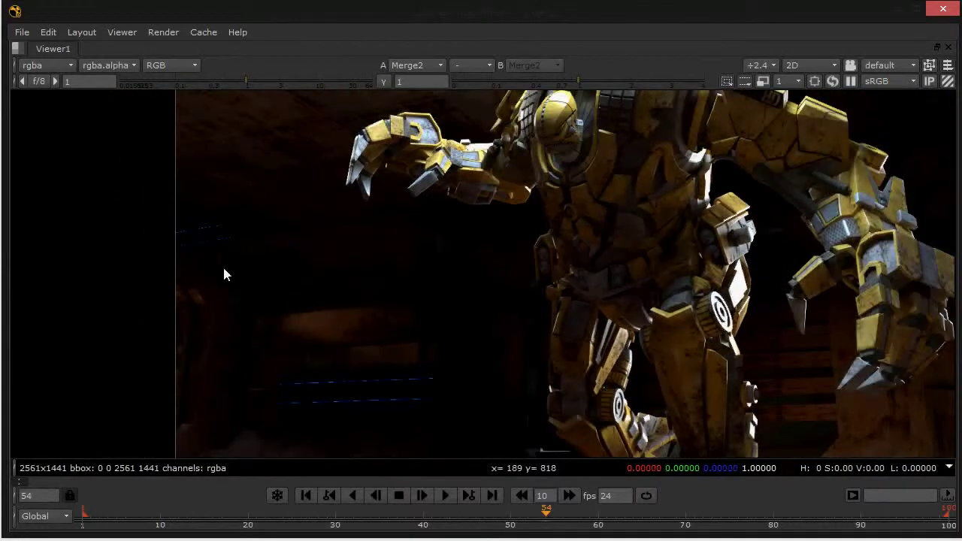
scroll(311, 321, down, 2)
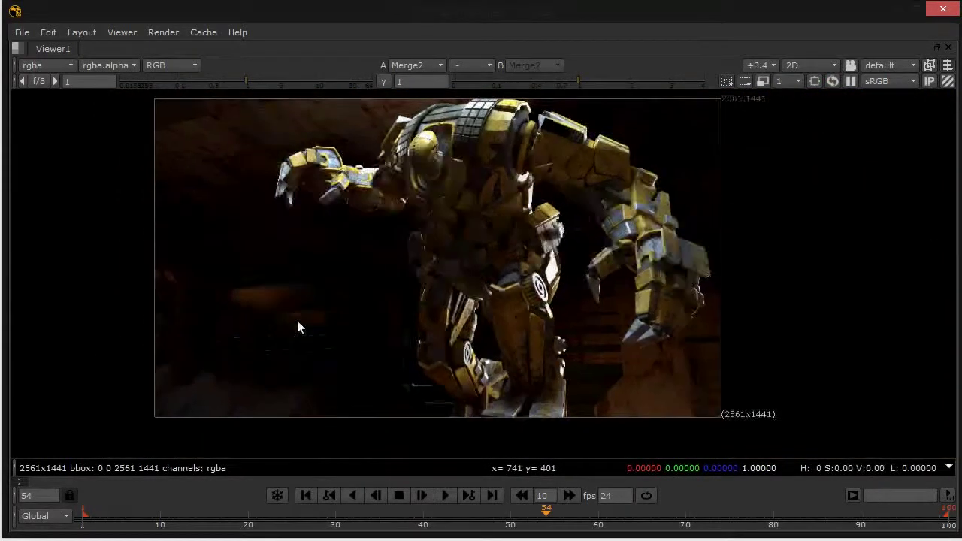
middle_drag(297, 326, 286, 350)
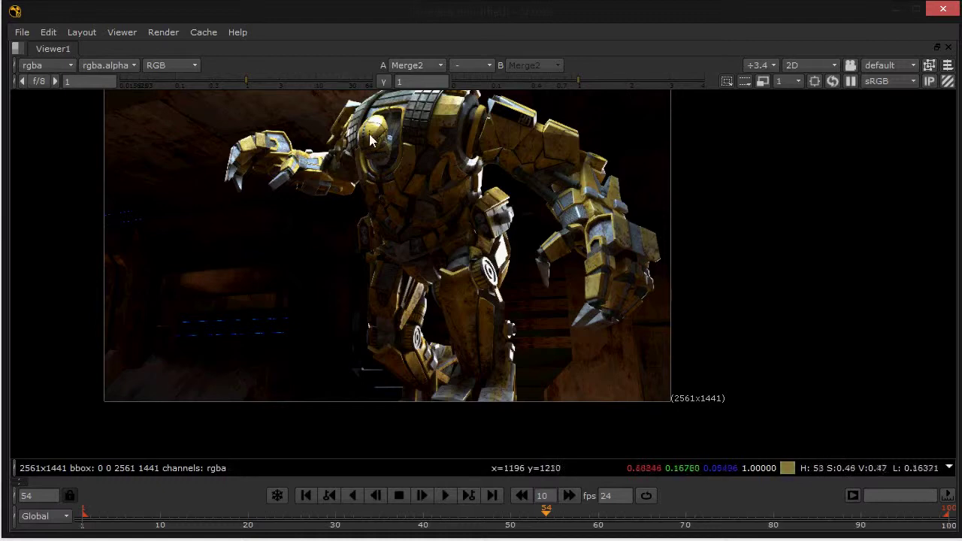
middle_drag(358, 261, 368, 278)
scroll(378, 285, down, 2)
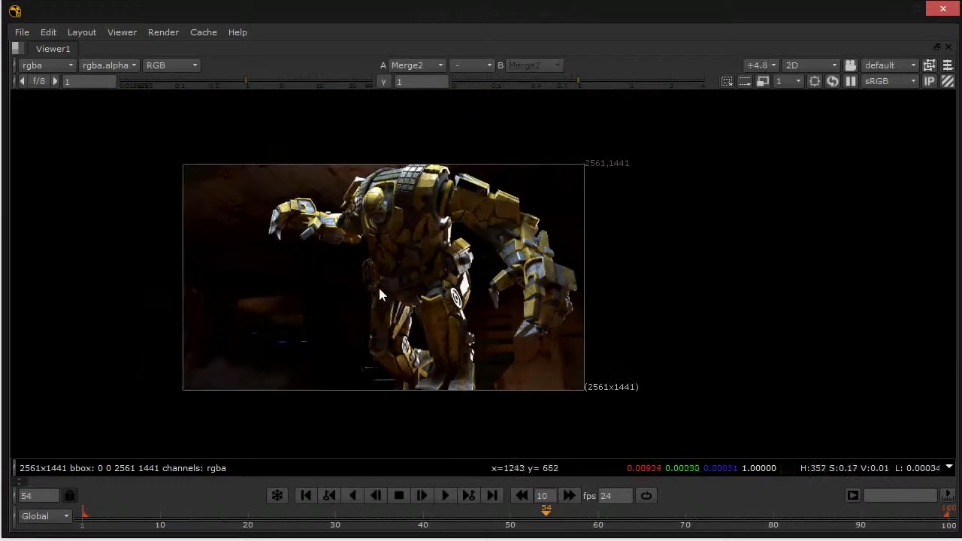
scroll(402, 279, up, 1)
scroll(402, 280, up, 1)
key(space)
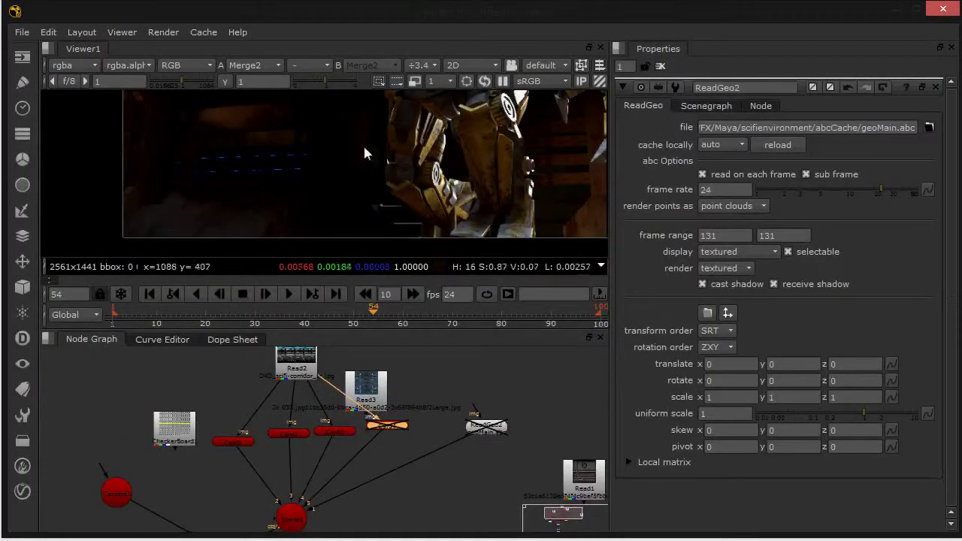
key(space)
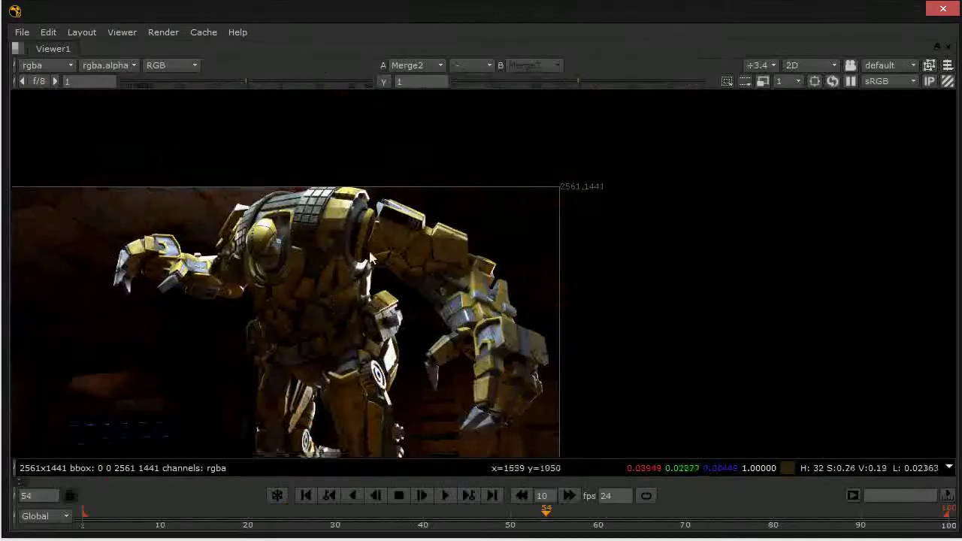
scroll(387, 267, up, 1)
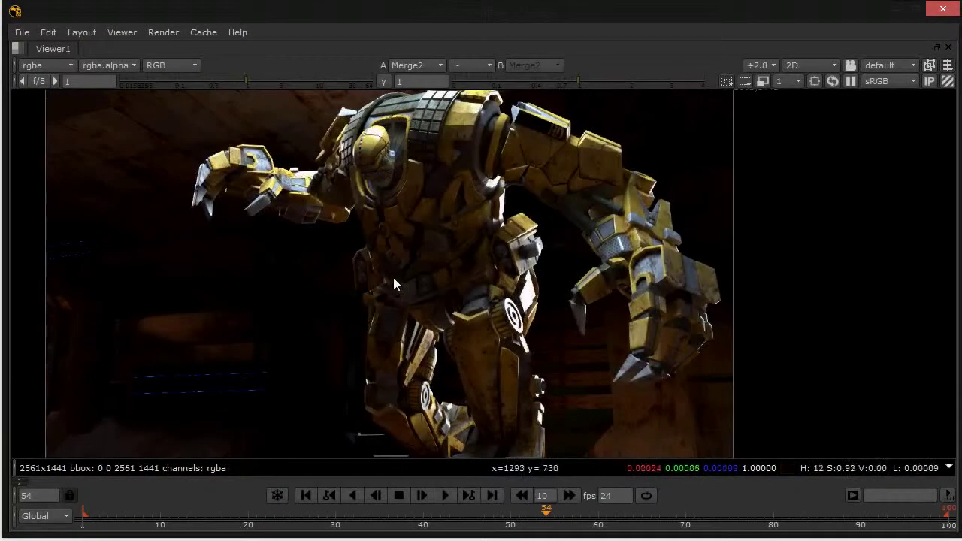
Disable all four cards fed by Read2.
key(space)
drag(210, 417, 438, 449)
key(d)
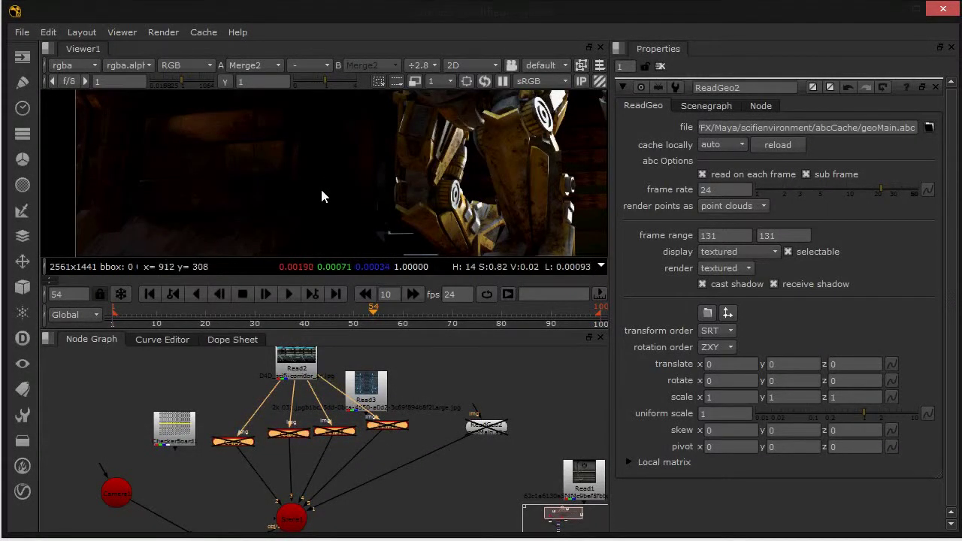
Examine the robot composite without the cards in the enlarged viewer, checking the background and the robot's edges.
key(space)
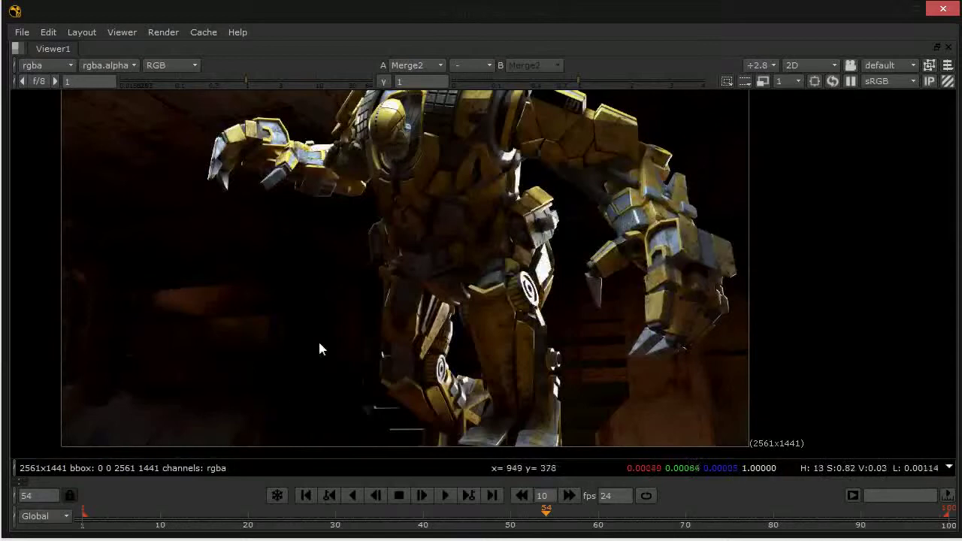
scroll(366, 336, down, 2)
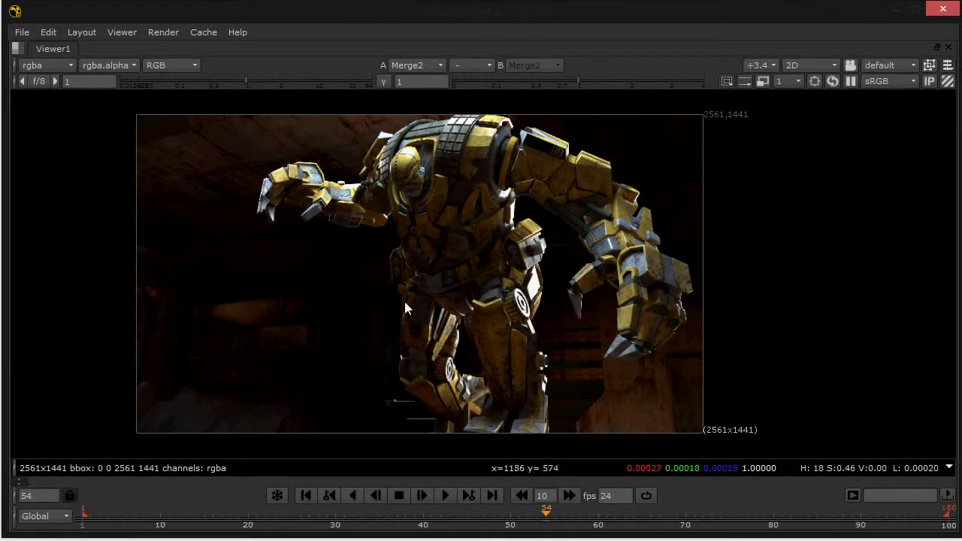
scroll(405, 293, up, 2)
scroll(387, 290, down, 2)
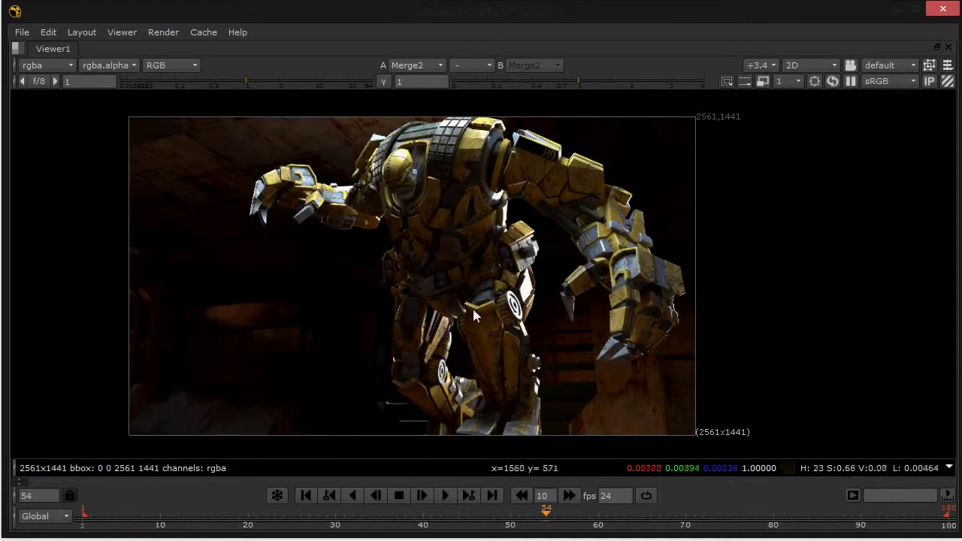
scroll(469, 311, up, 1)
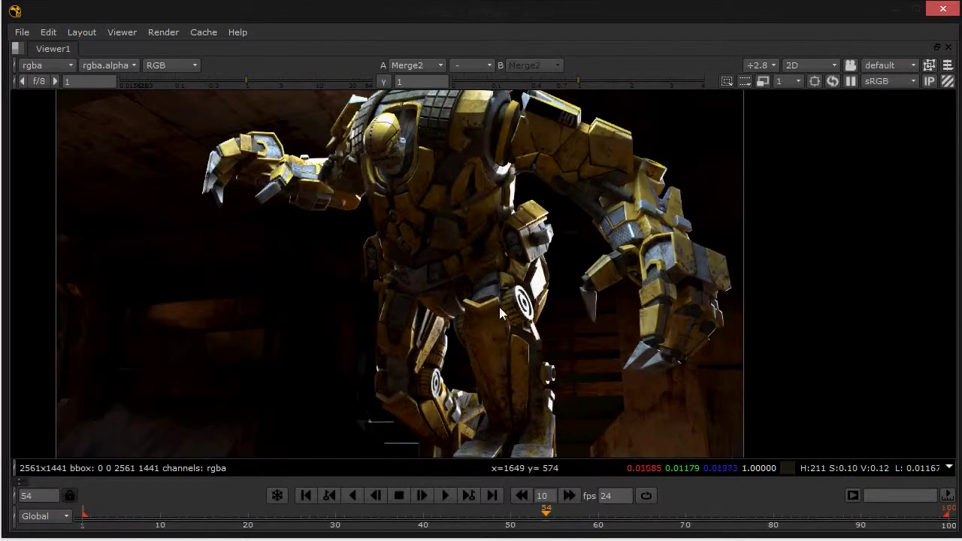
middle_drag(499, 307, 488, 331)
key(space)
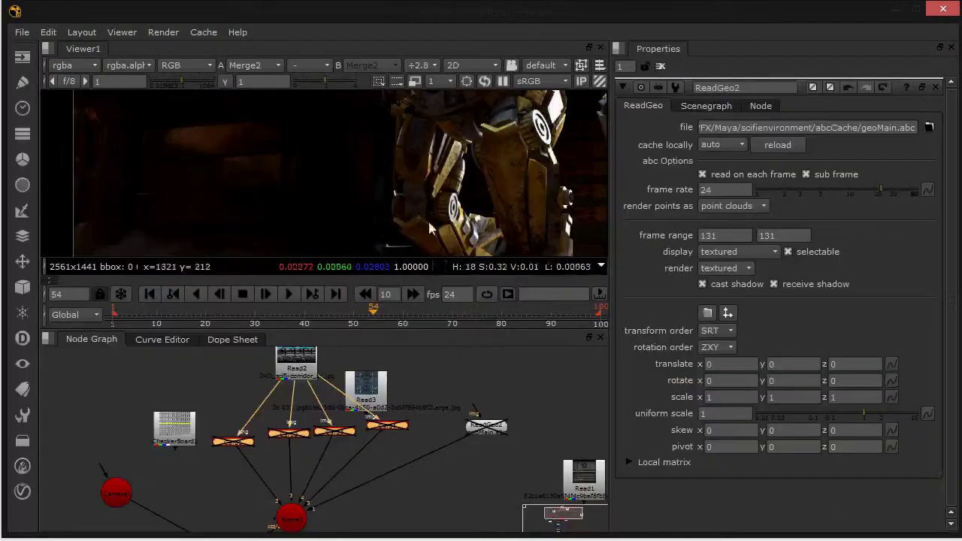
scroll(394, 199, down, 2)
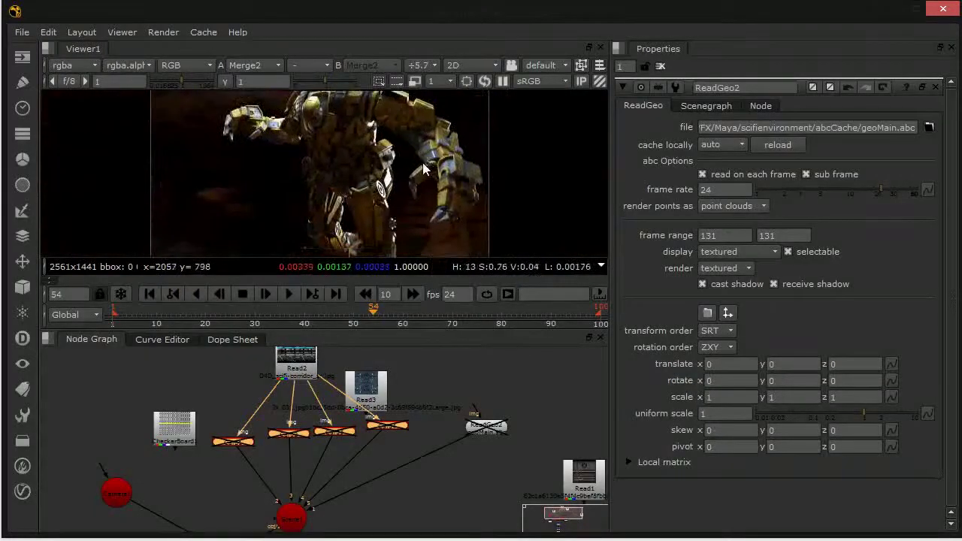
key(space)
scroll(420, 273, down, 2)
middle_drag(421, 273, 520, 206)
scroll(439, 248, up, 2)
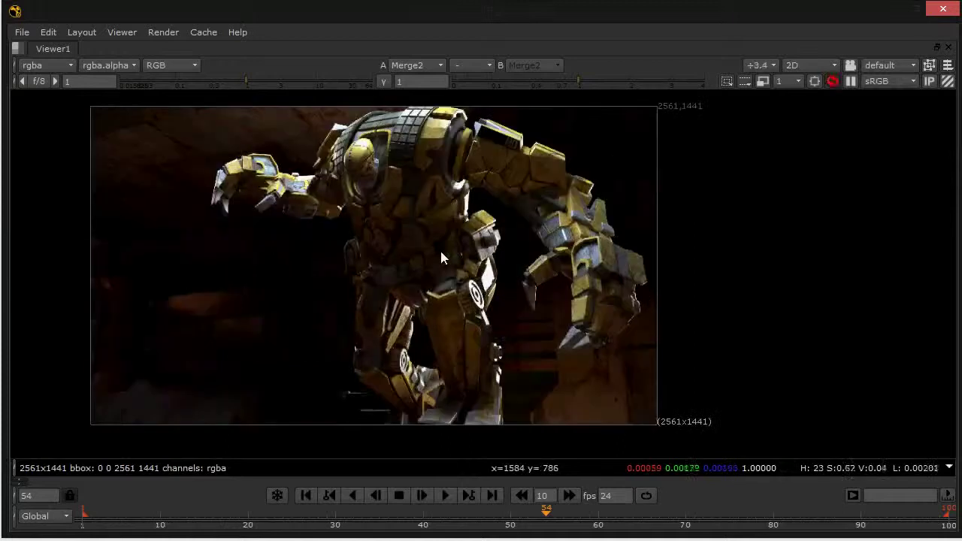
middle_drag(454, 259, 505, 278)
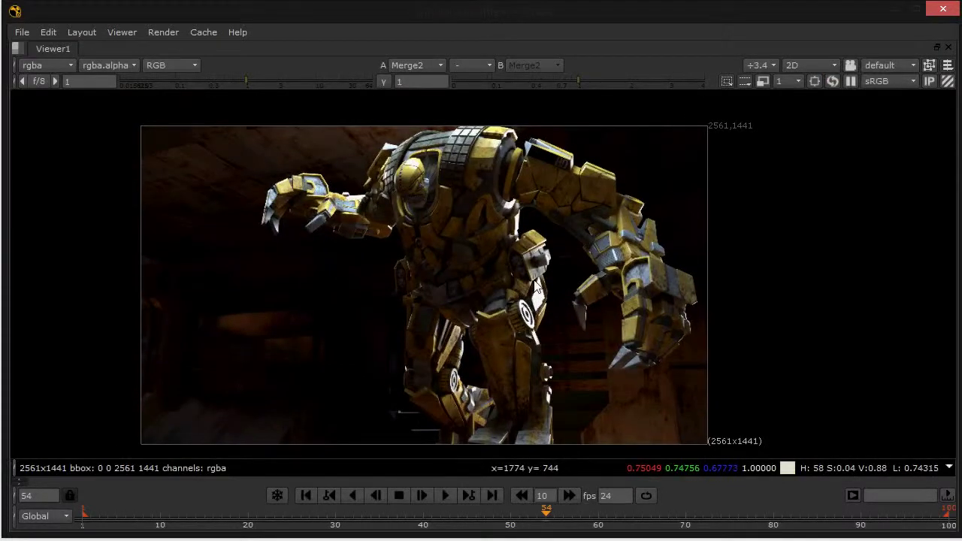
scroll(526, 290, up, 1)
middle_drag(464, 301, 475, 290)
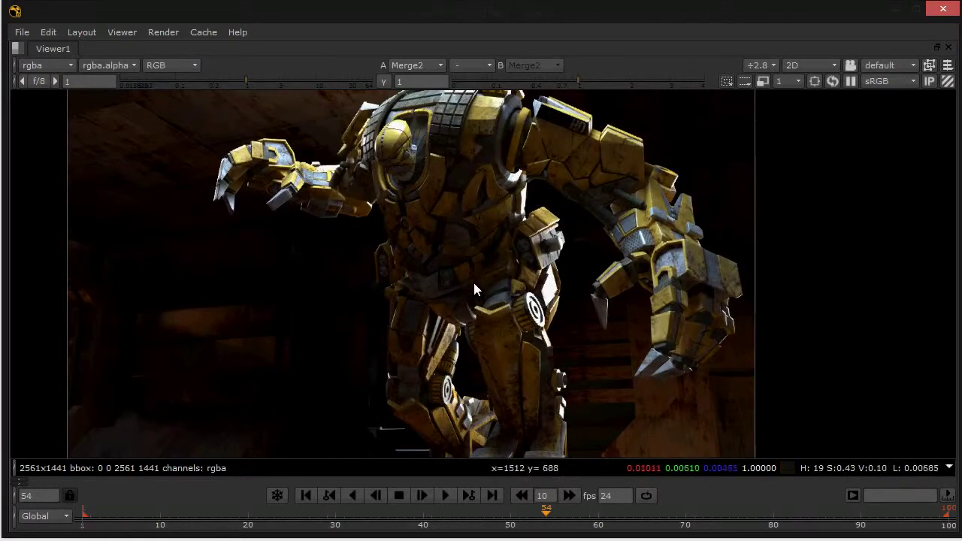
key(space)
Open the Grade1 node below Merge2, raise its gain to 1.35 and lower it again to balance the composite.
scroll(307, 417, down, 5)
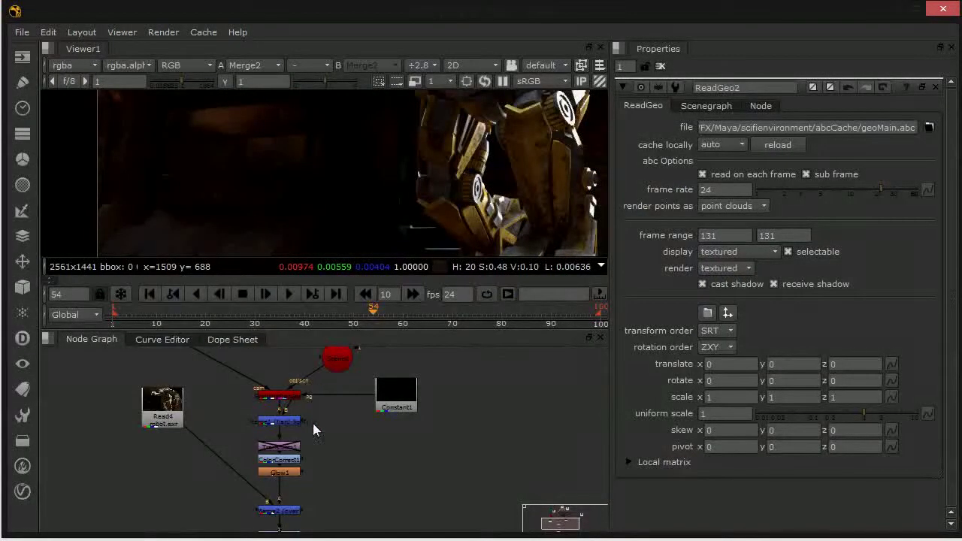
middle_drag(303, 477, 314, 389)
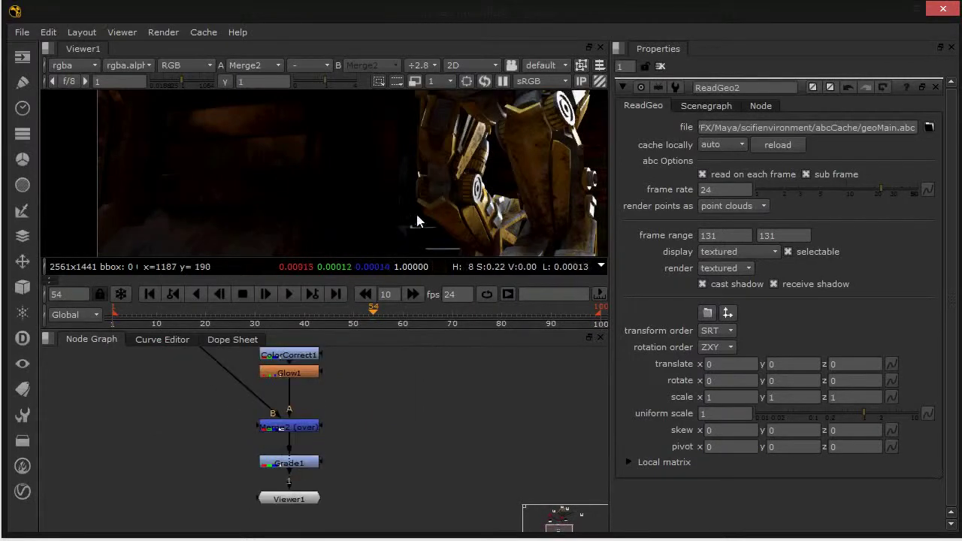
scroll(321, 228, down, 3)
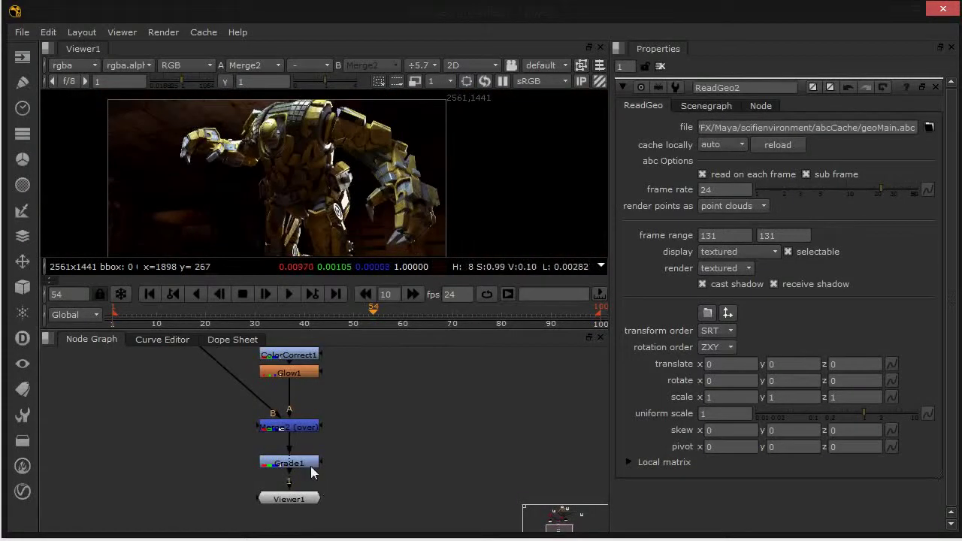
double_click(310, 464)
mouse_move(803, 190)
mouse_down()
mouse_move(846, 189)
mouse_move(821, 189)
mouse_up()
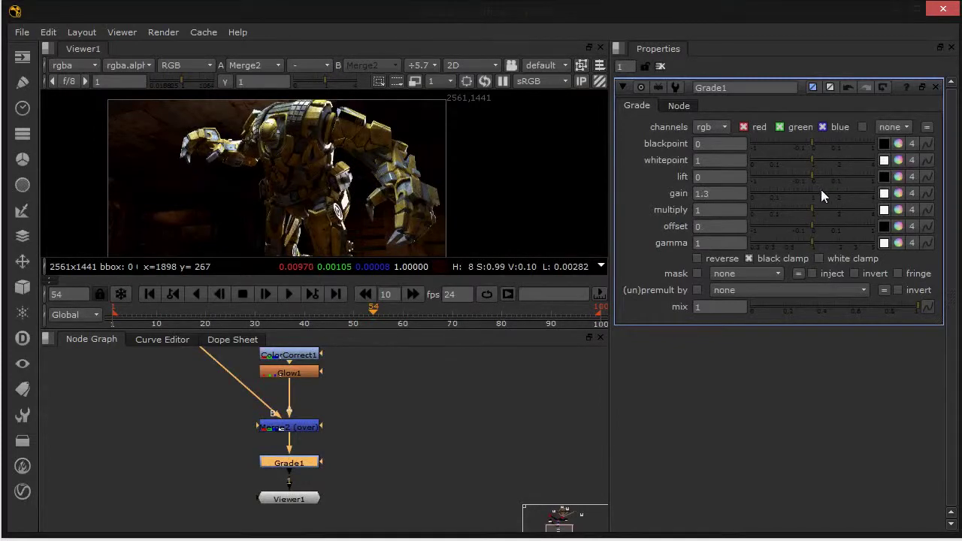
scroll(357, 173, up, 2)
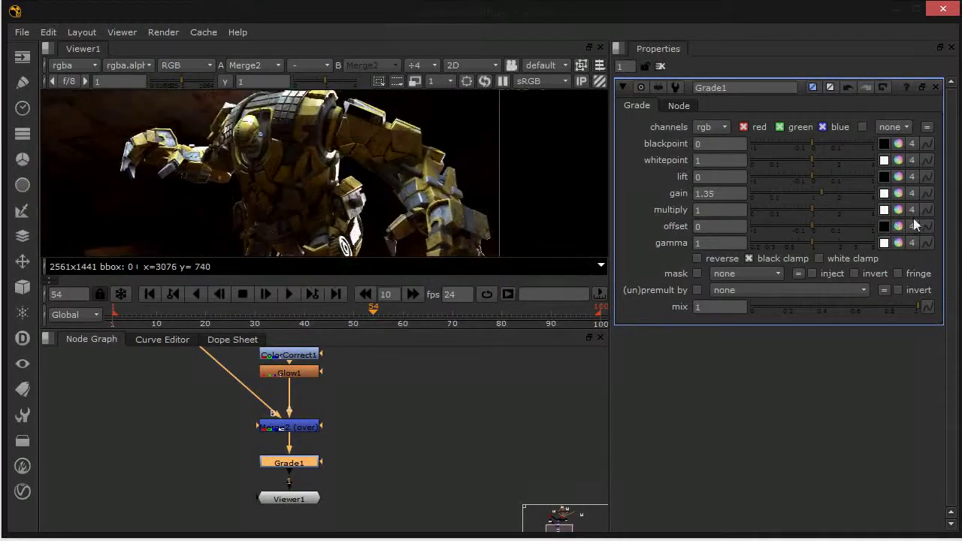
drag(812, 194, 806, 197)
Inspect the graded robot composite in the enlarged viewer and recentre the frame.
key(space)
middle_drag(395, 202, 511, 263)
scroll(449, 248, up, 2)
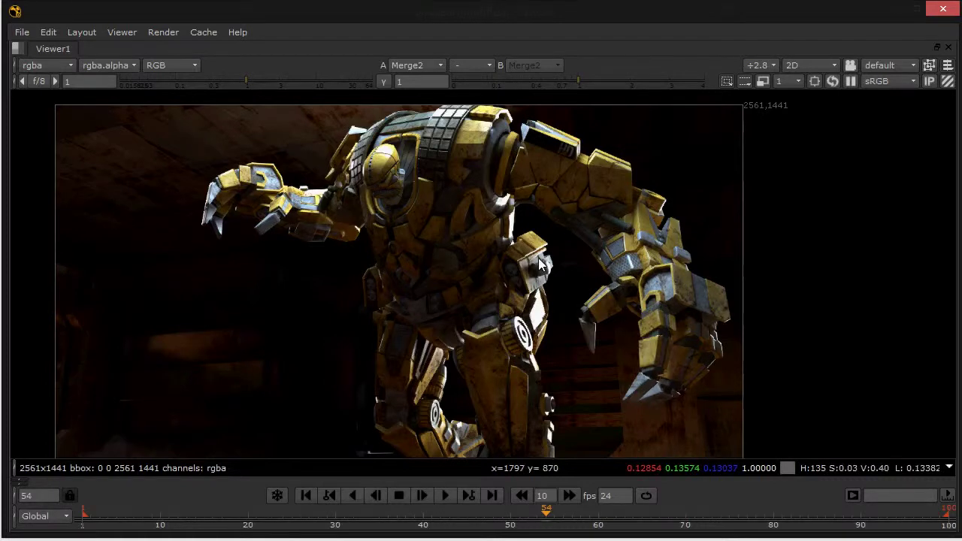
scroll(540, 260, down, 1)
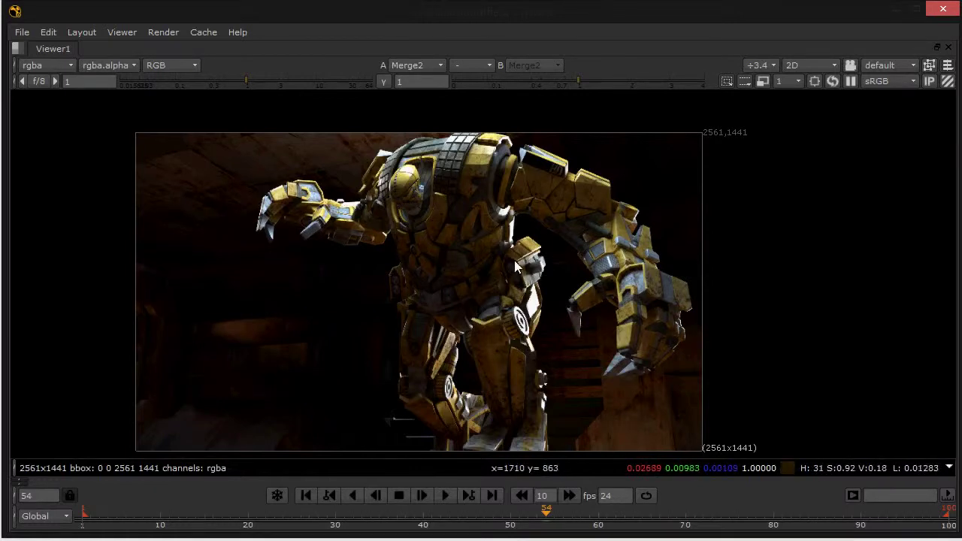
key(space)
middle_drag(453, 177, 494, 153)
key(space)
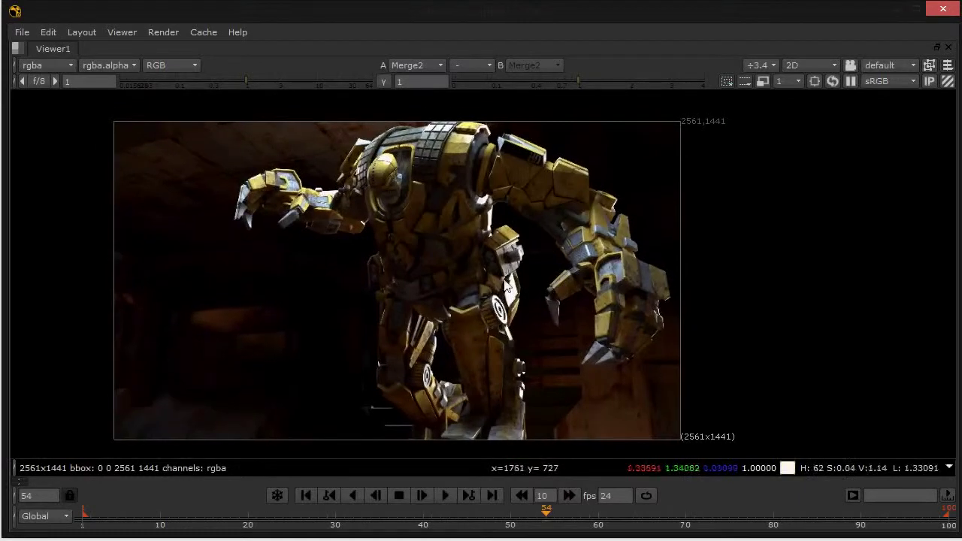